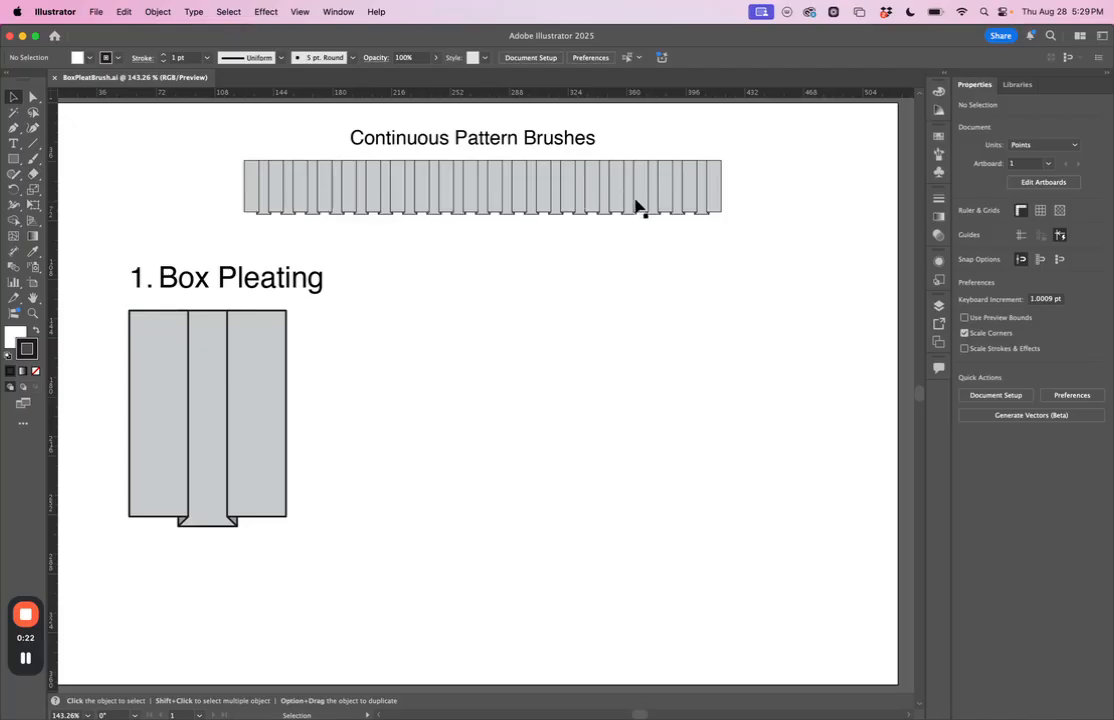
Step: Examine the side panels and the centre panel that make up the reference box pleat
click(172, 400)
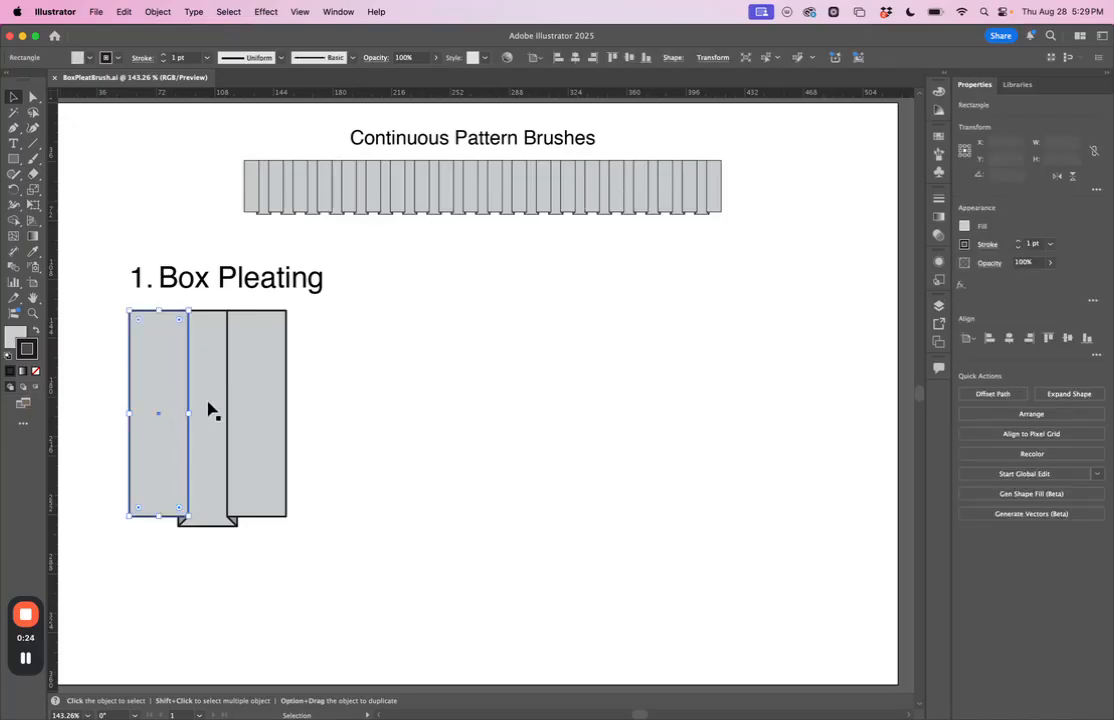
click(330, 442)
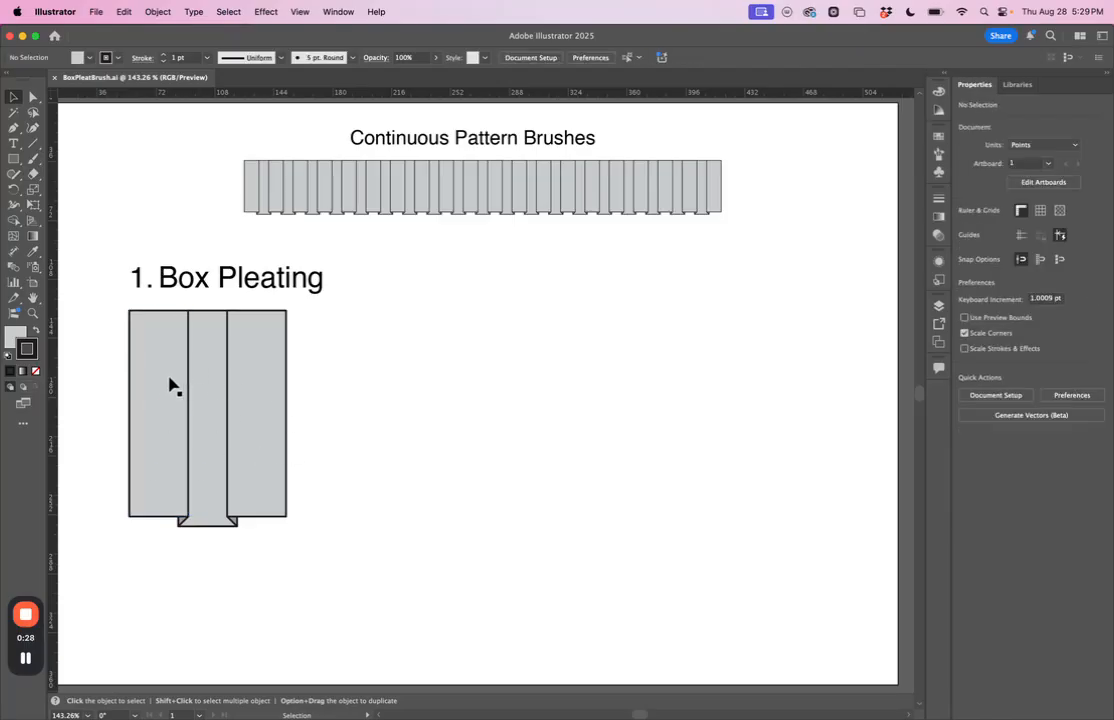
click(178, 387)
click(355, 437)
click(255, 403)
click(214, 405)
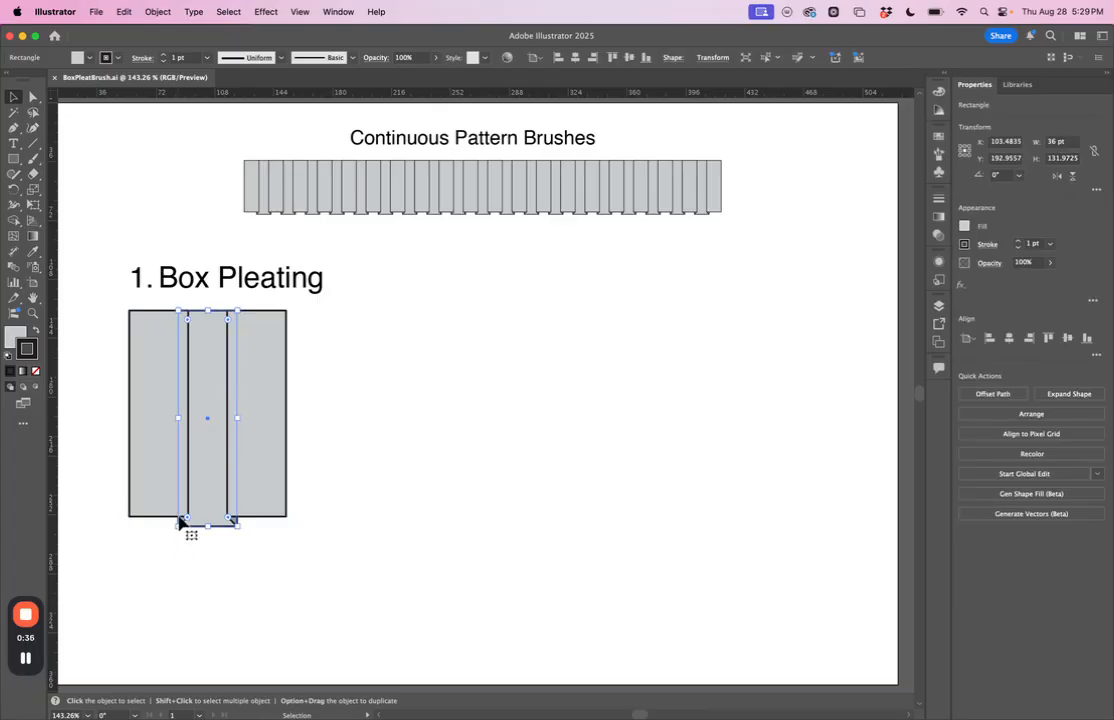
click(383, 526)
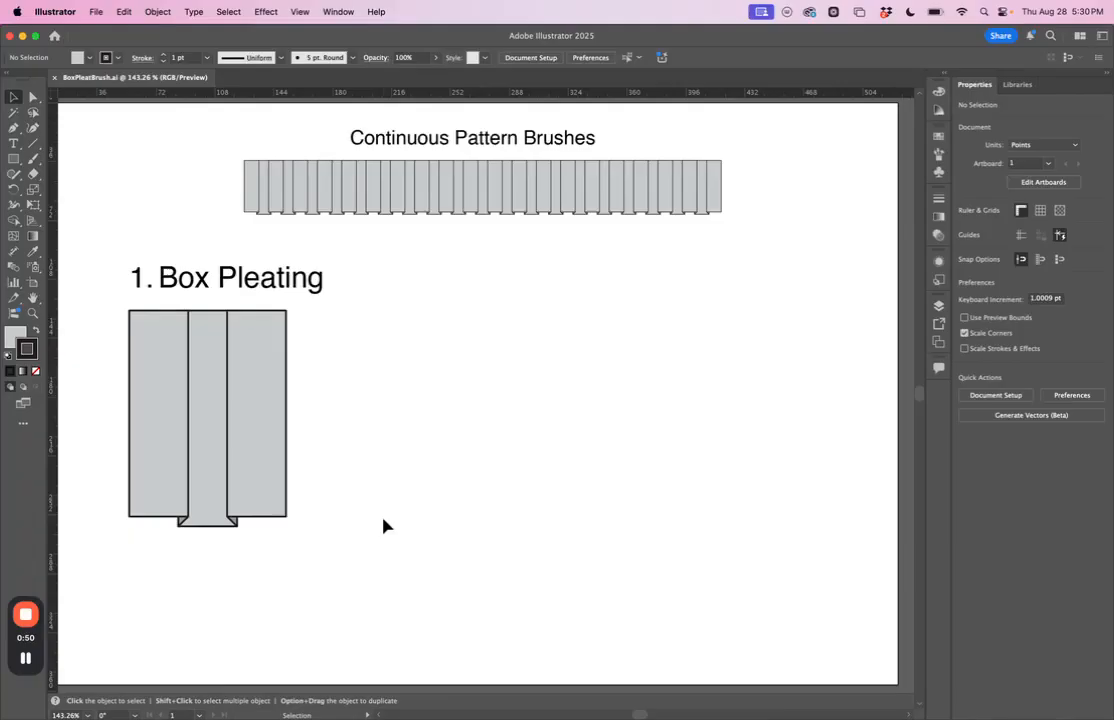
key(m)
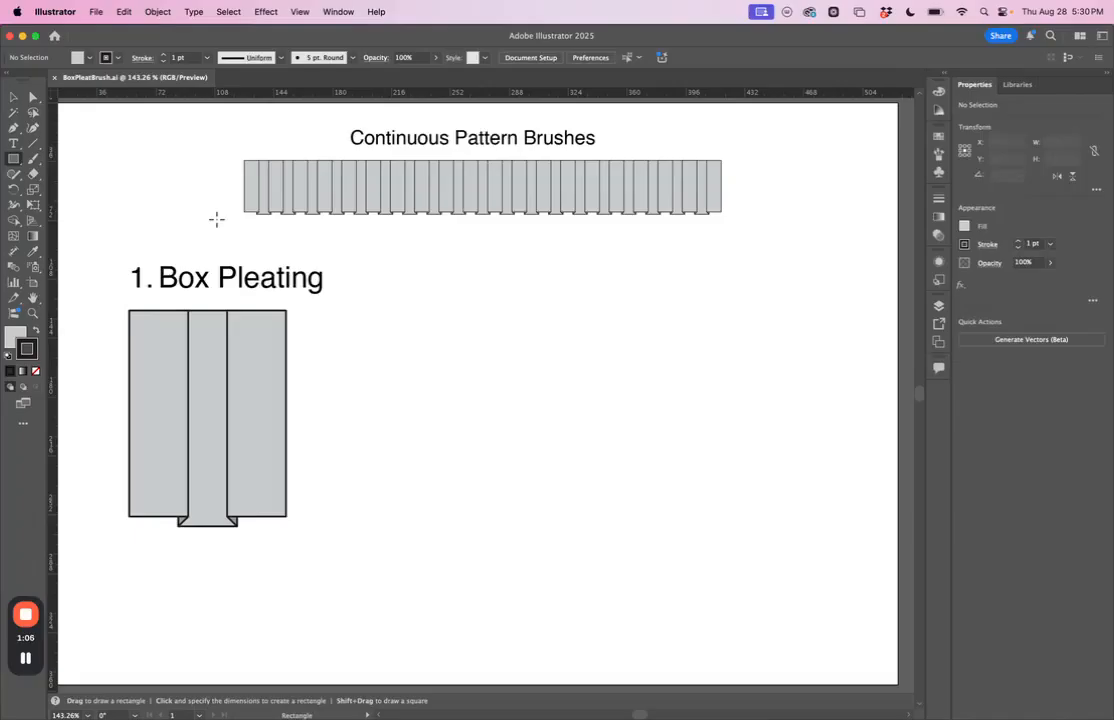
click(340, 11)
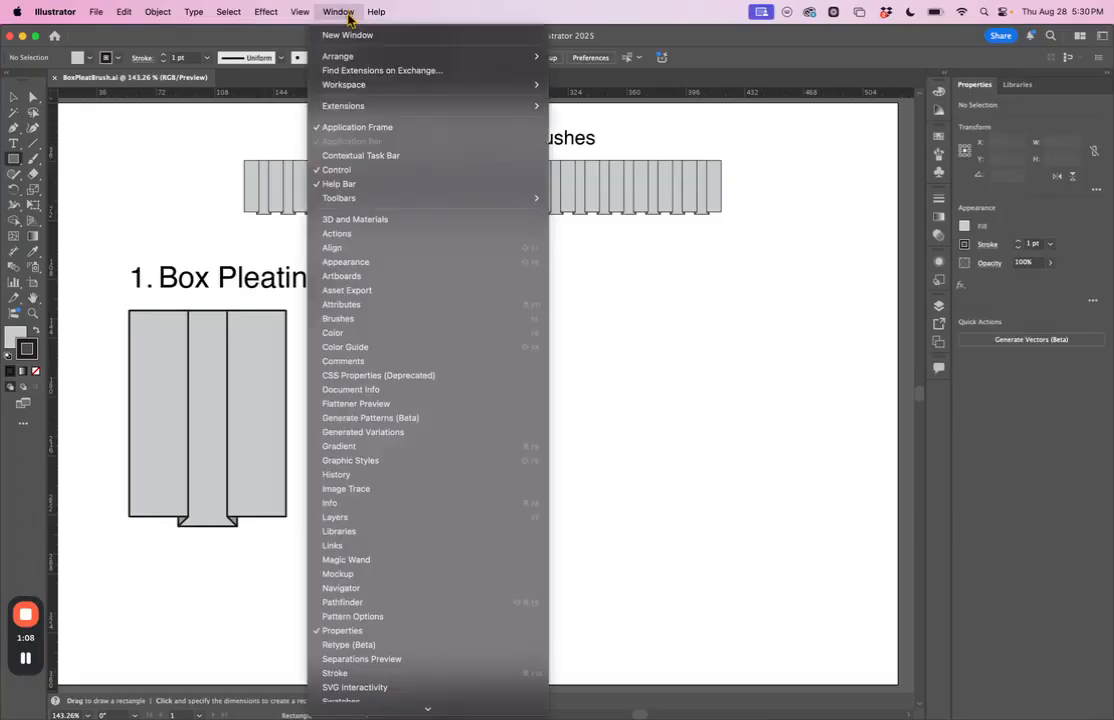
mouse_move(363, 88)
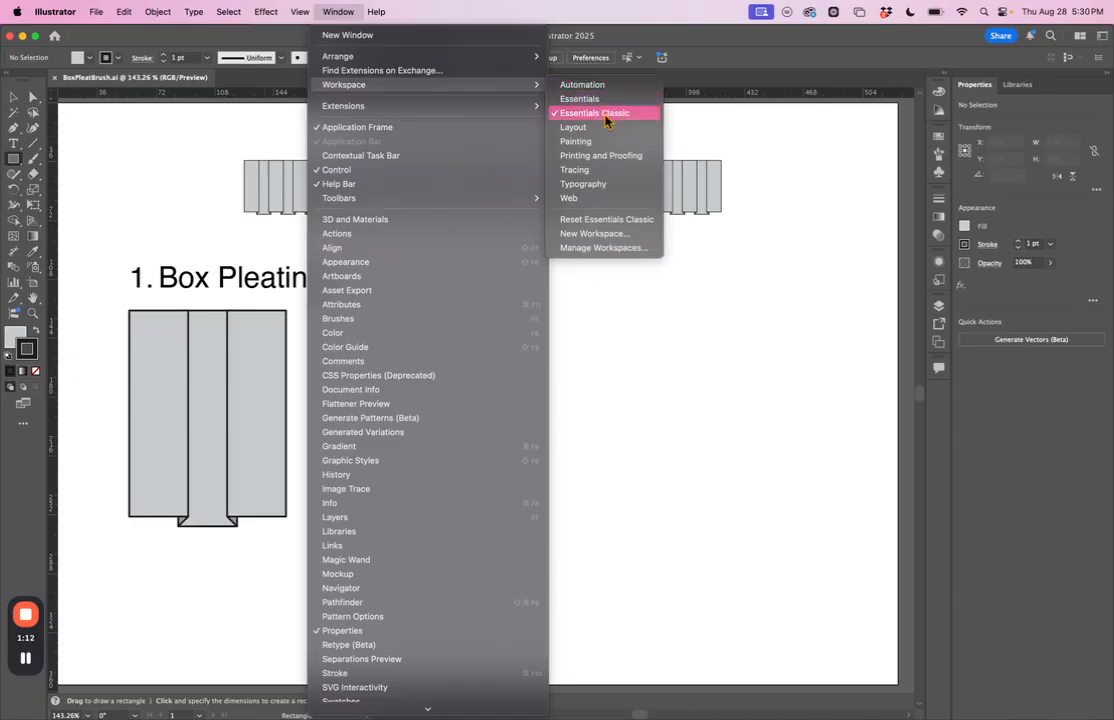
click(690, 51)
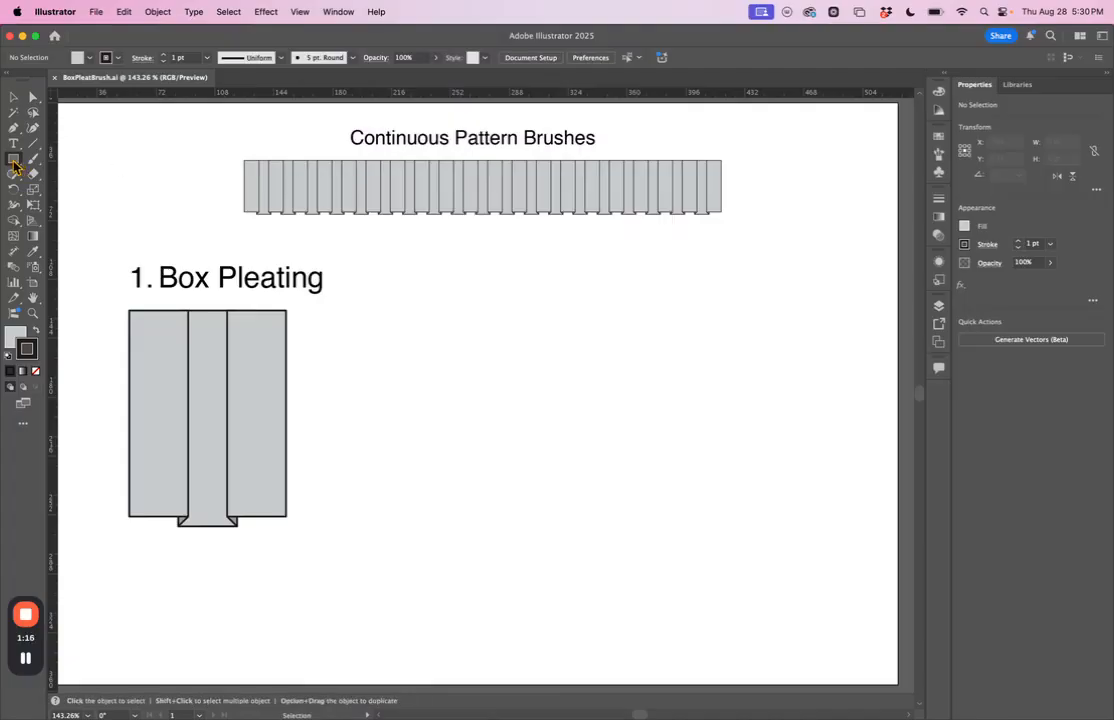
Step: Draw a rectangle 0.50 in wide and 1.75 in high on the empty area beside the reference box pleat
click(13, 162)
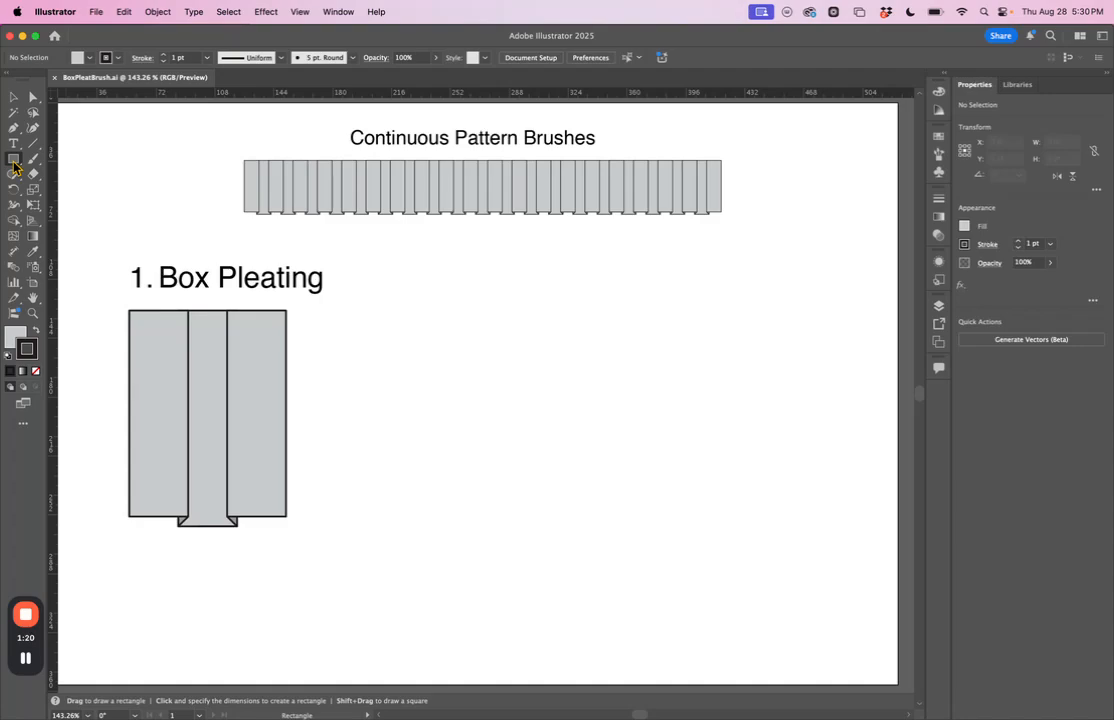
click(414, 330)
drag(300, 210, 473, 322)
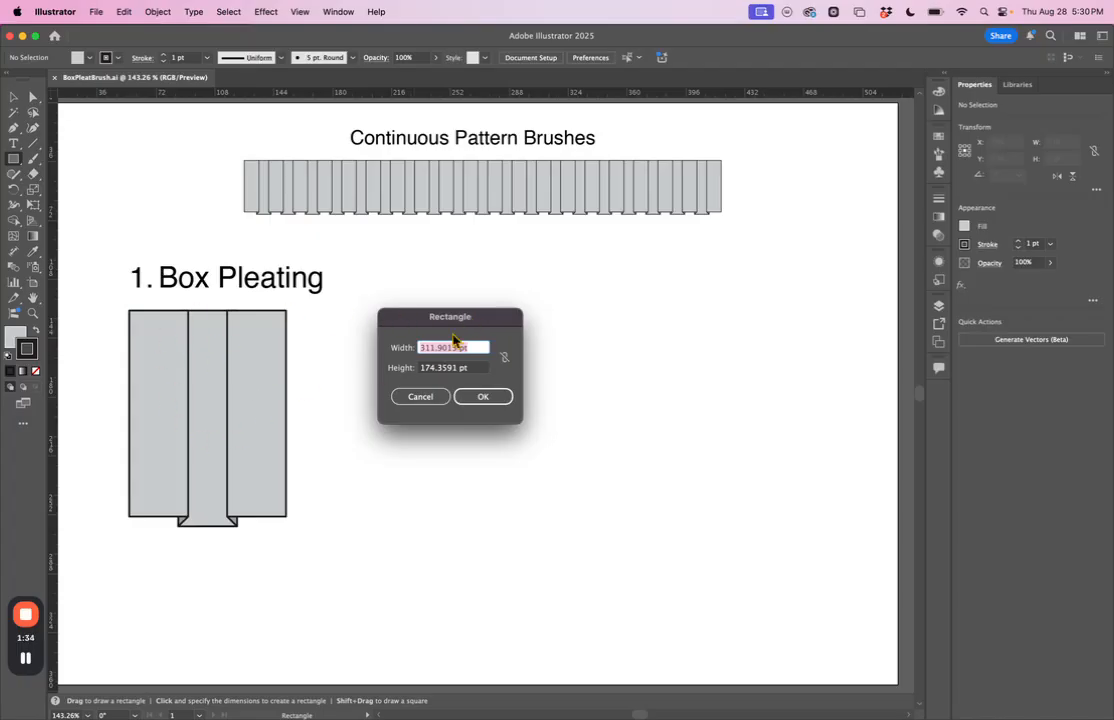
text(.50 in)
key(Tab)
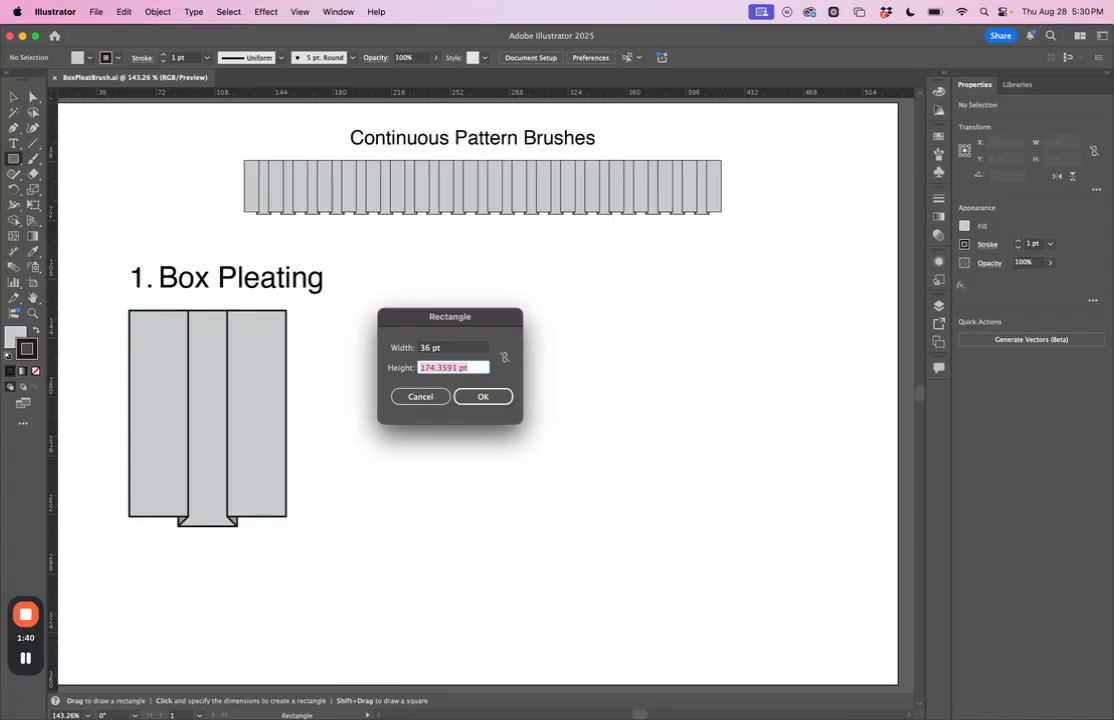
text(1.75 in)
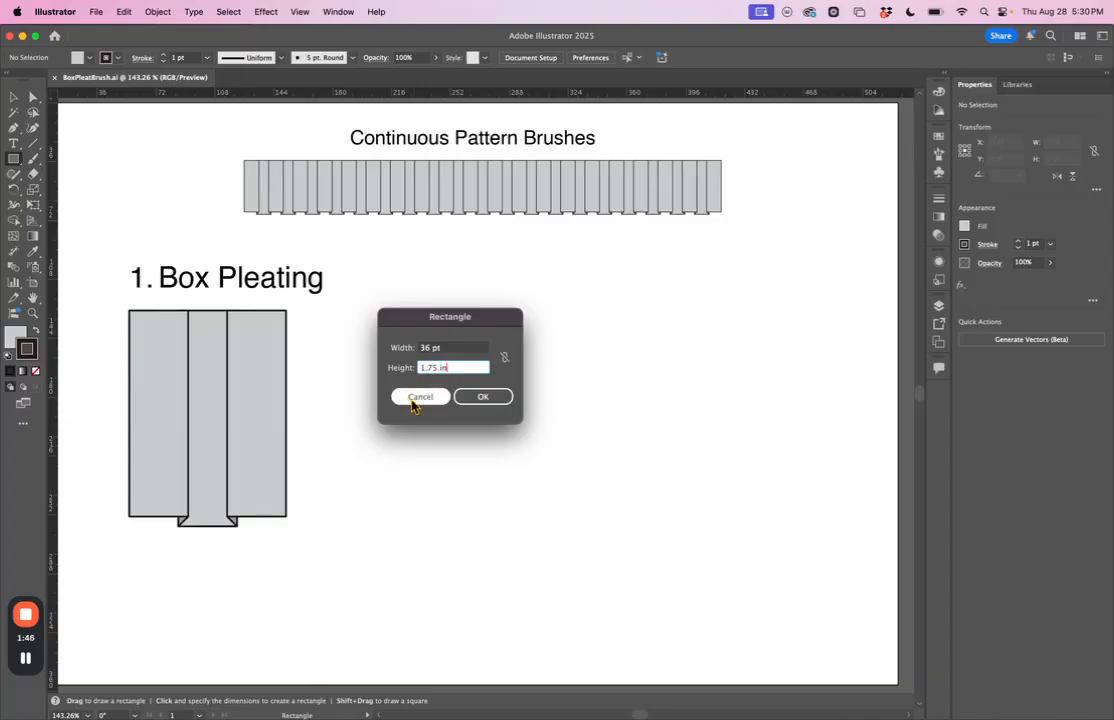
click(483, 397)
Step: Move the new rectangle slightly up, roughly level with the top of the reference box pleat
click(13, 97)
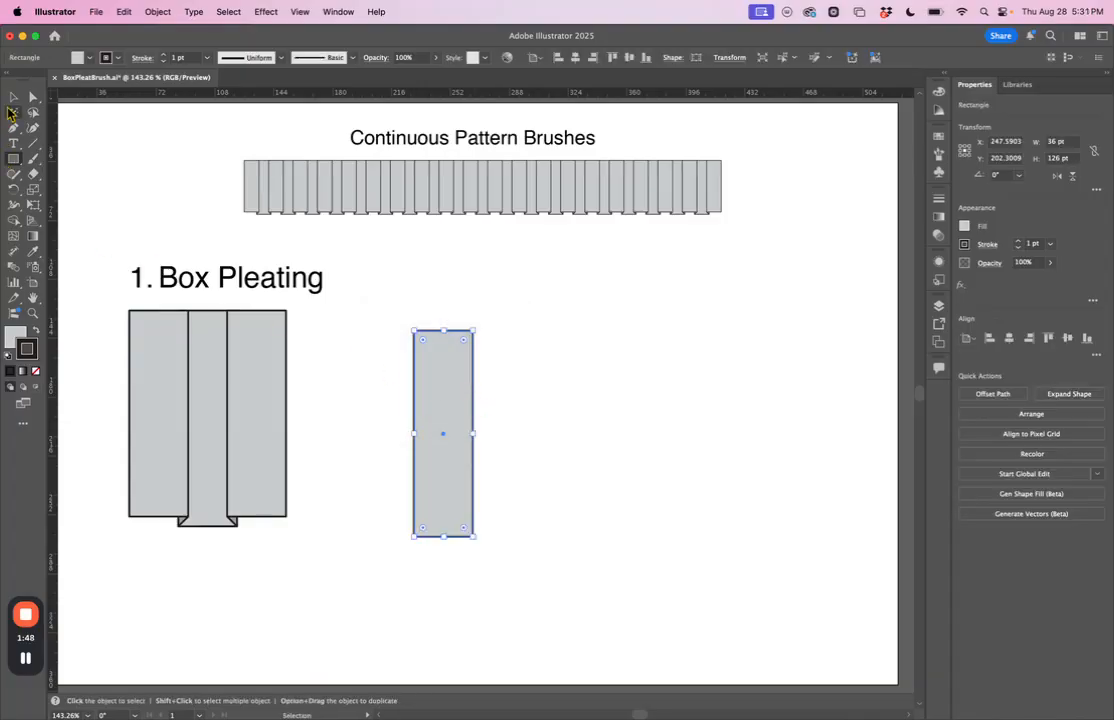
click(587, 487)
drag(448, 460, 443, 443)
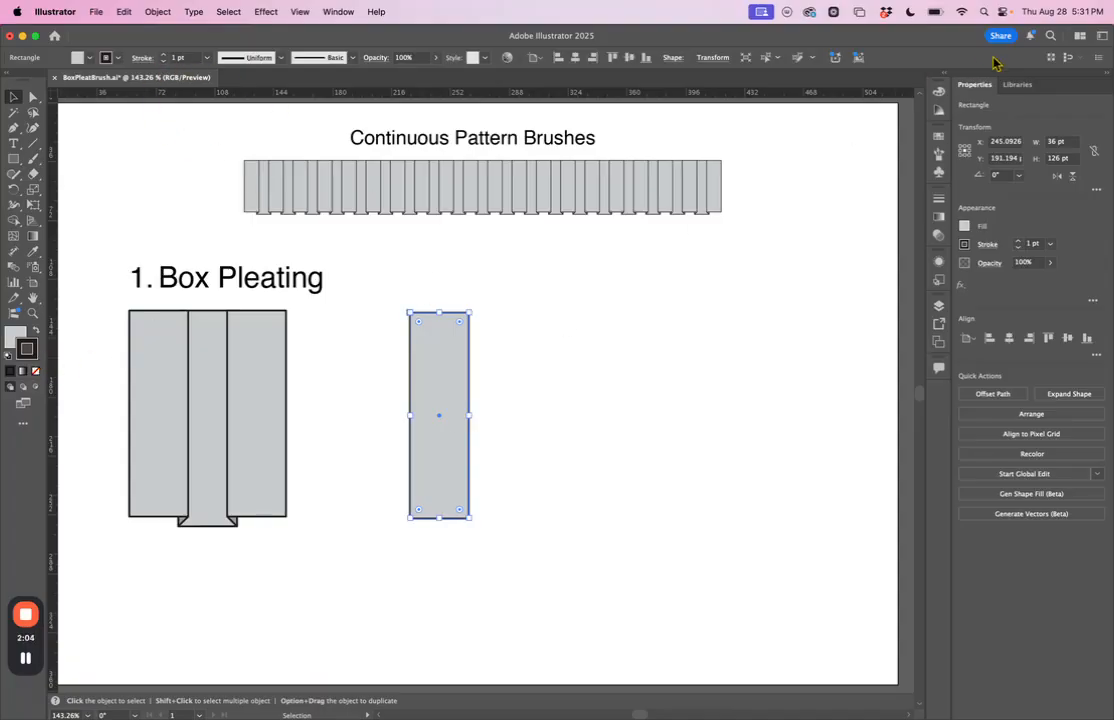
Step: Fill the new rectangle with the light gray swatch d1d3d4 and deselect it
click(77, 58)
click(72, 55)
click(9, 346)
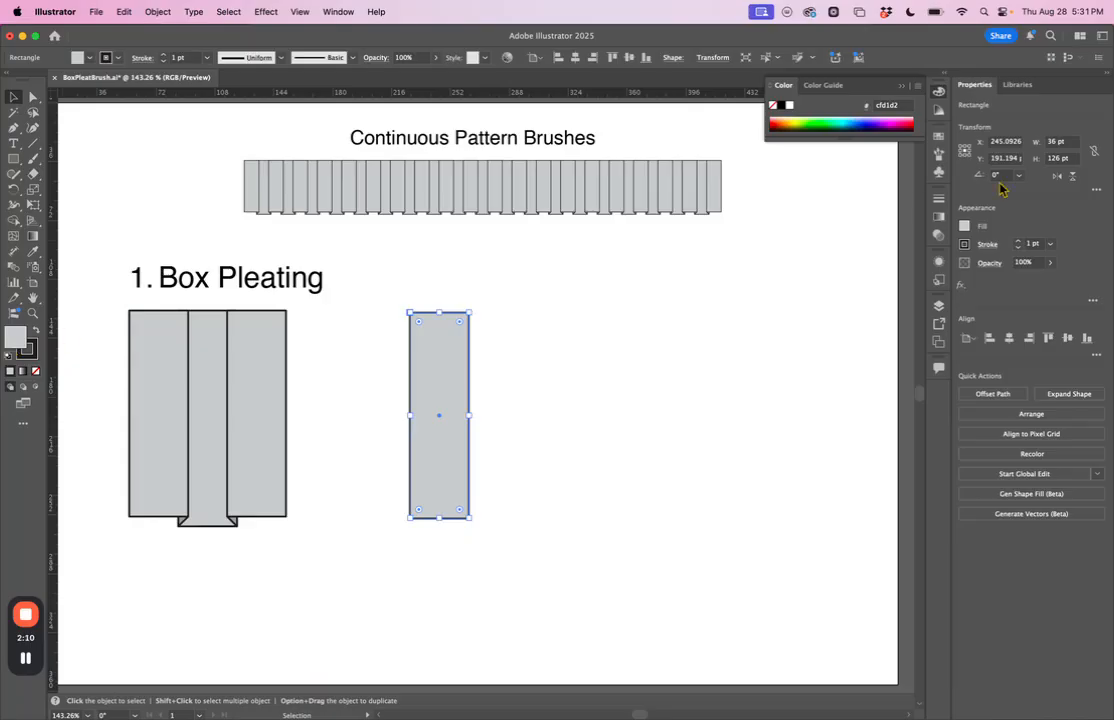
click(965, 228)
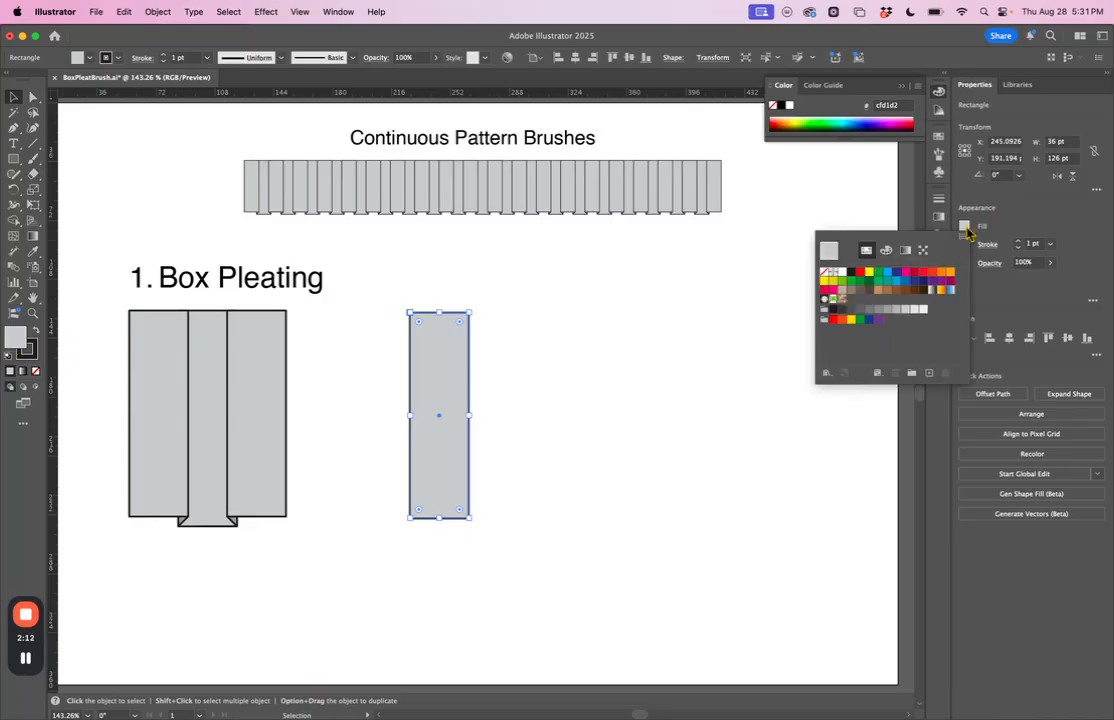
click(908, 311)
click(734, 318)
click(721, 325)
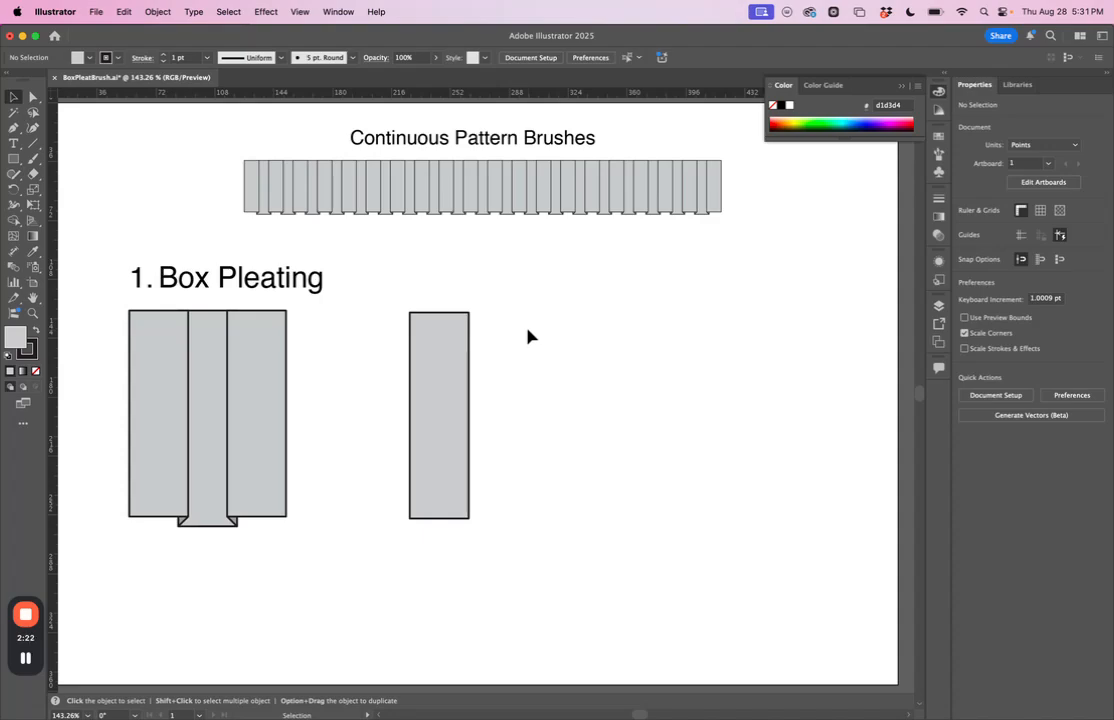
Step: Copy and paste the gray rectangle, placing the copy to the right of the original with a gap between them
click(444, 375)
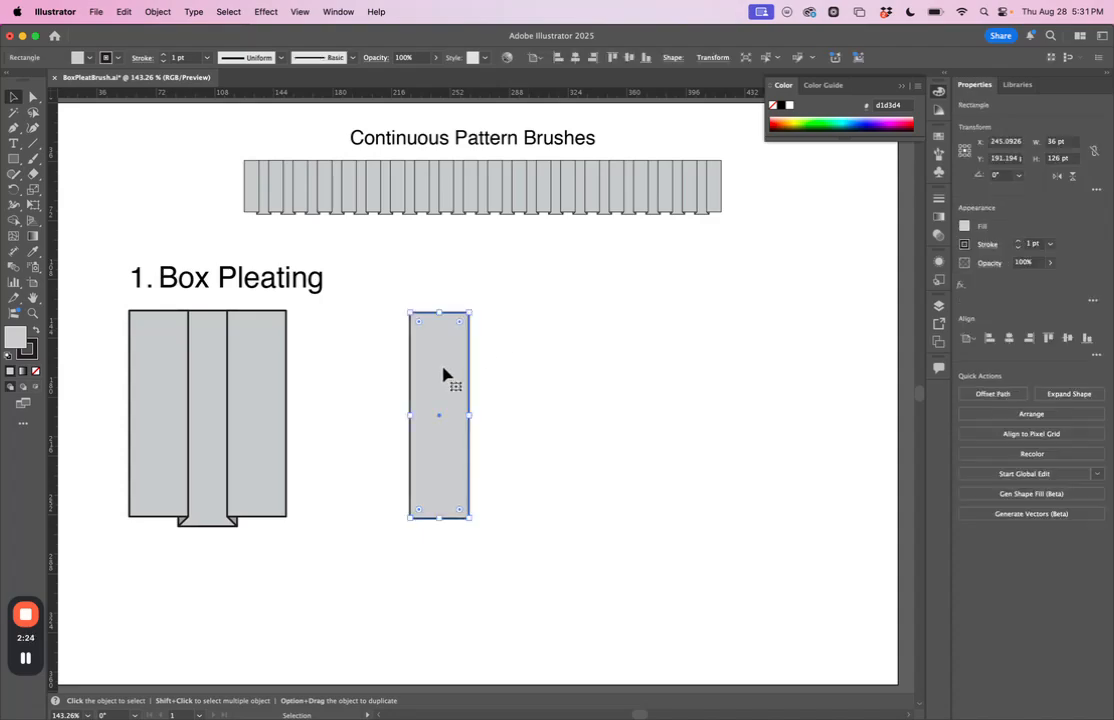
click(123, 12)
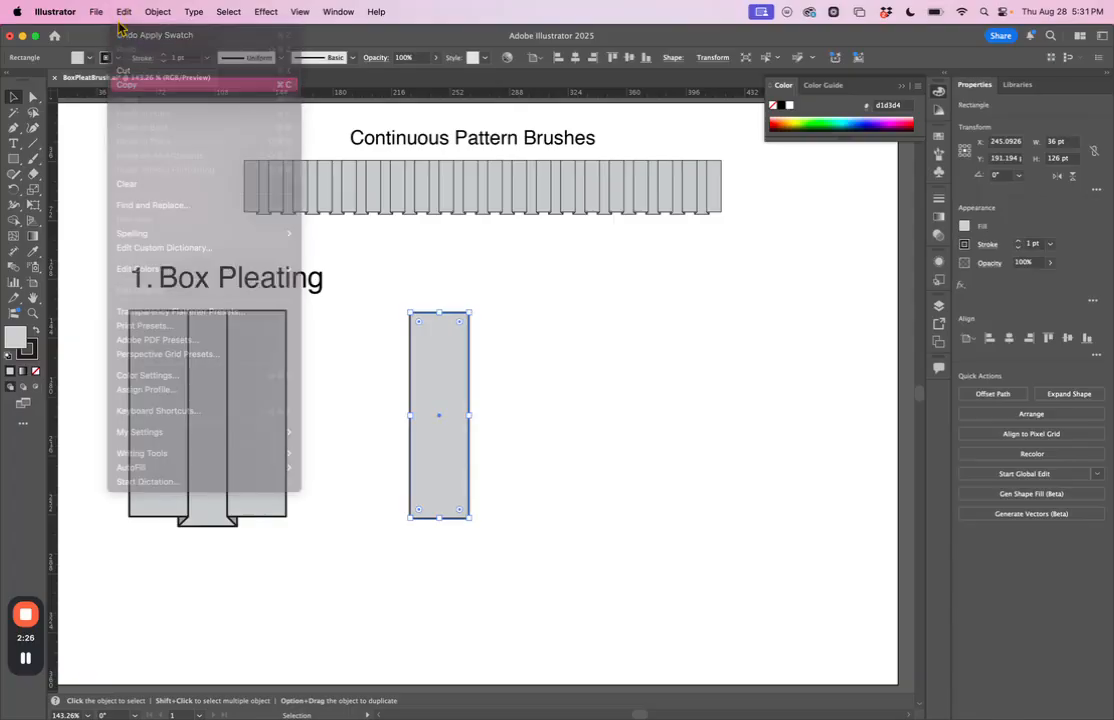
click(123, 12)
click(125, 98)
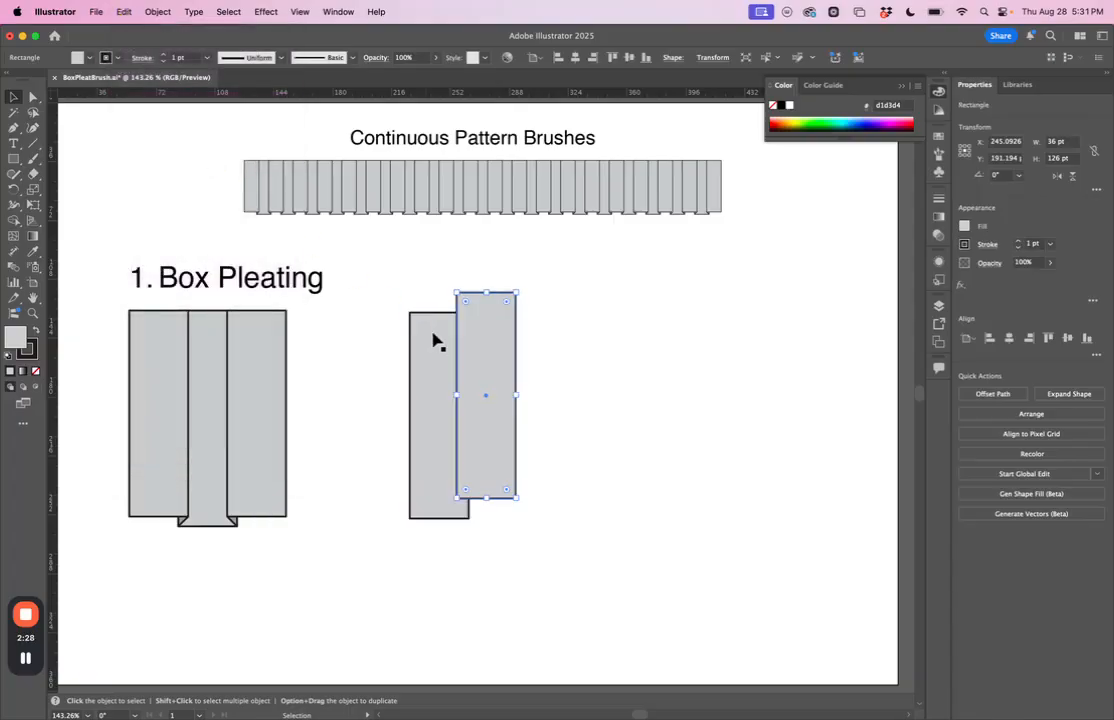
drag(500, 378, 550, 393)
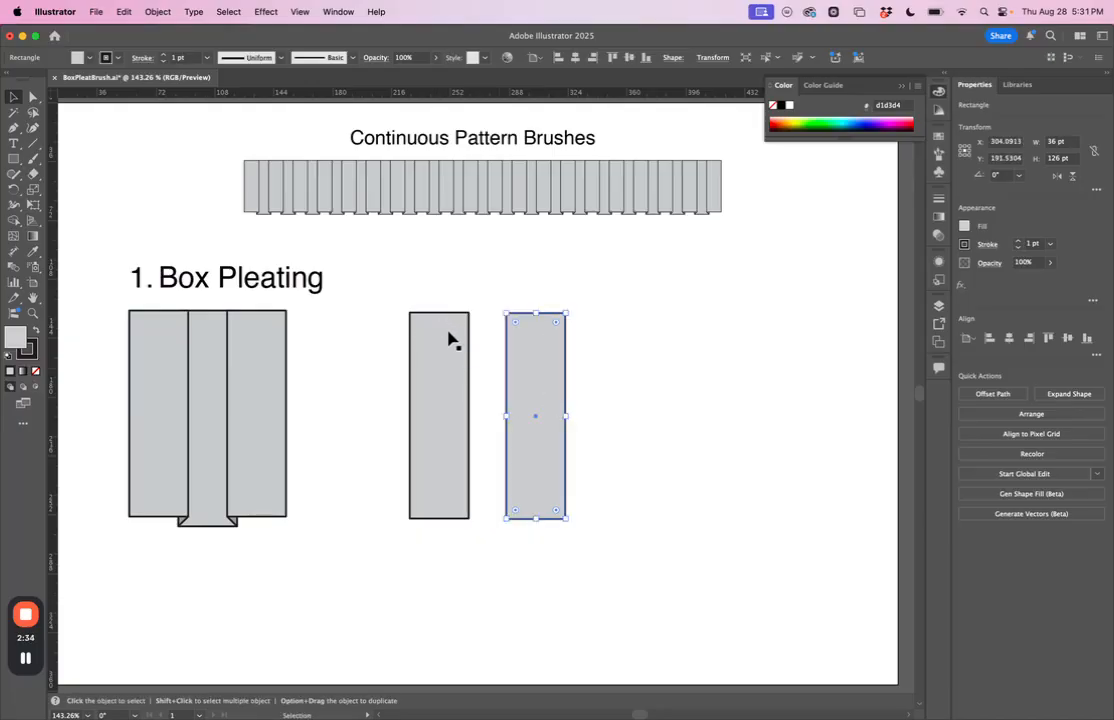
Step: Align the two rectangles by their top edges, and delete the pasted copy
drag(385, 256, 639, 533)
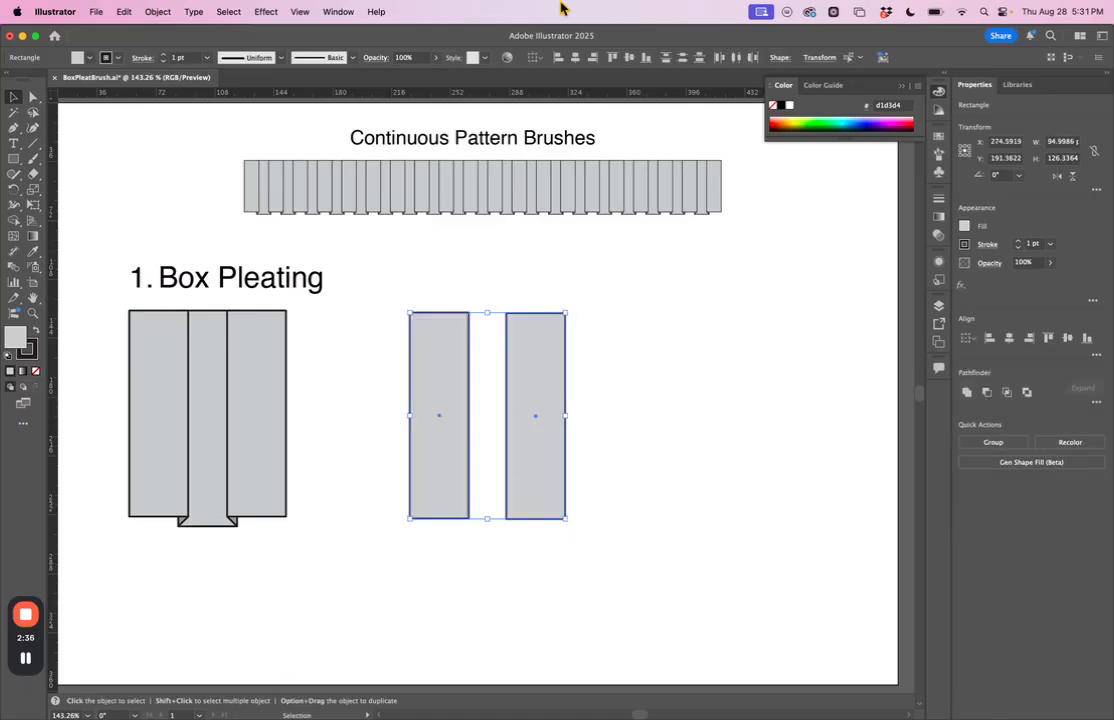
click(612, 58)
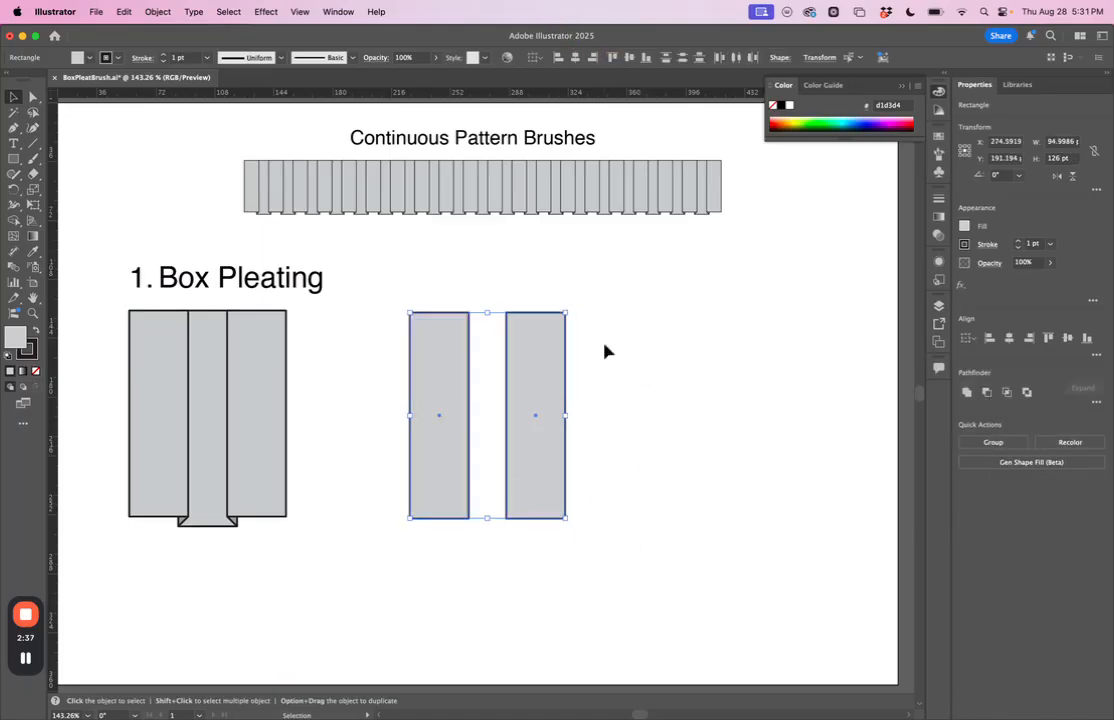
click(600, 394)
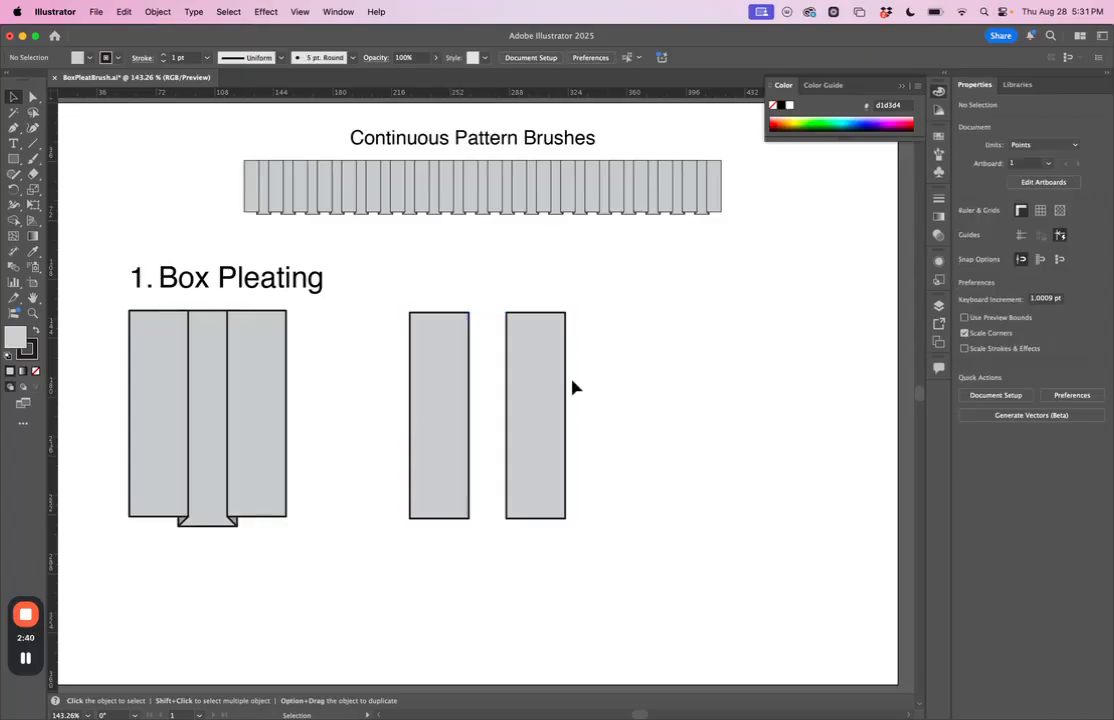
click(560, 386)
key(Delete)
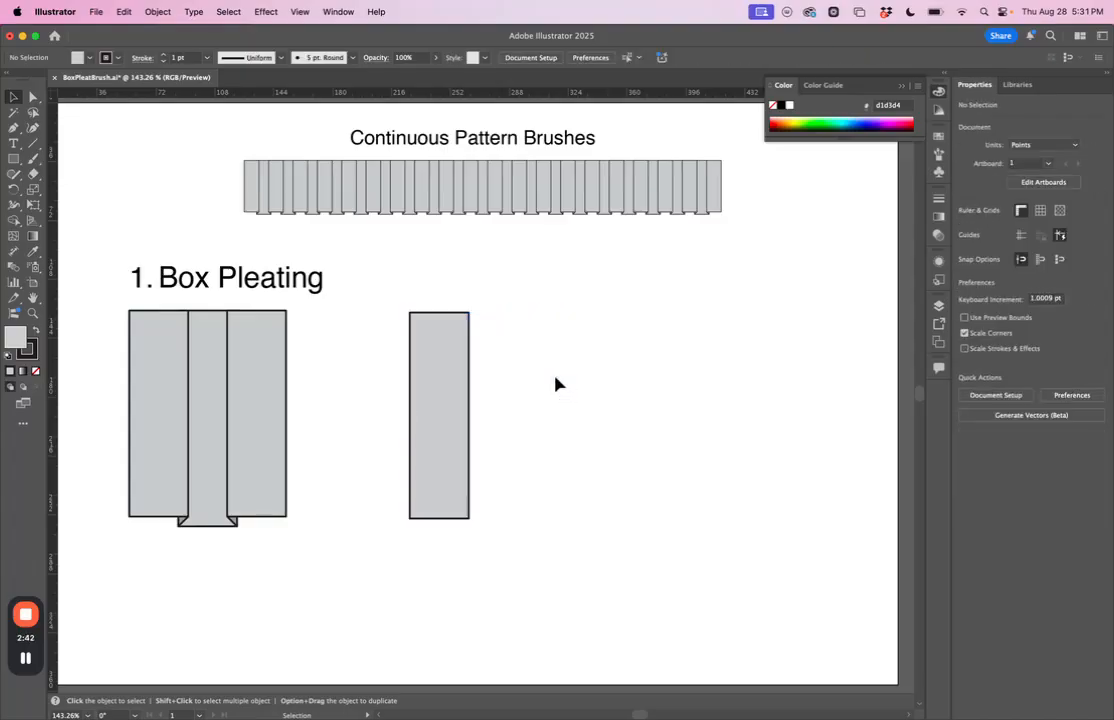
Step: Duplicate the gray rectangle about 62 pt to the right, keeping the copy level with the original
click(450, 368)
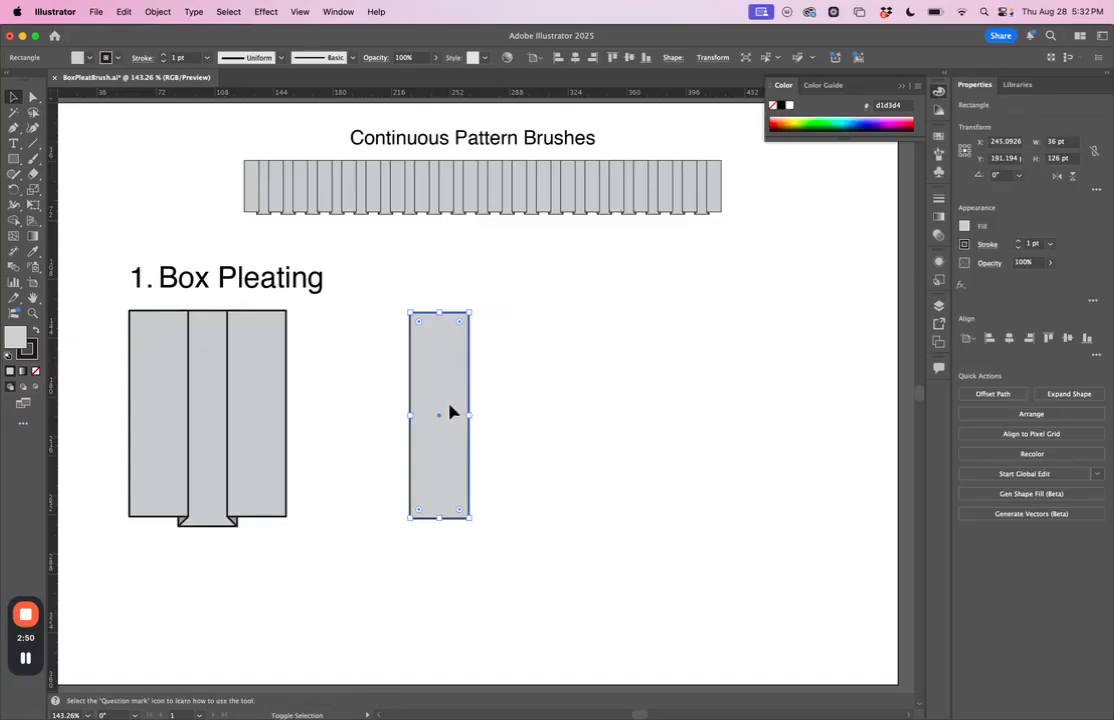
key(super+shift+a)
drag(454, 414, 560, 413)
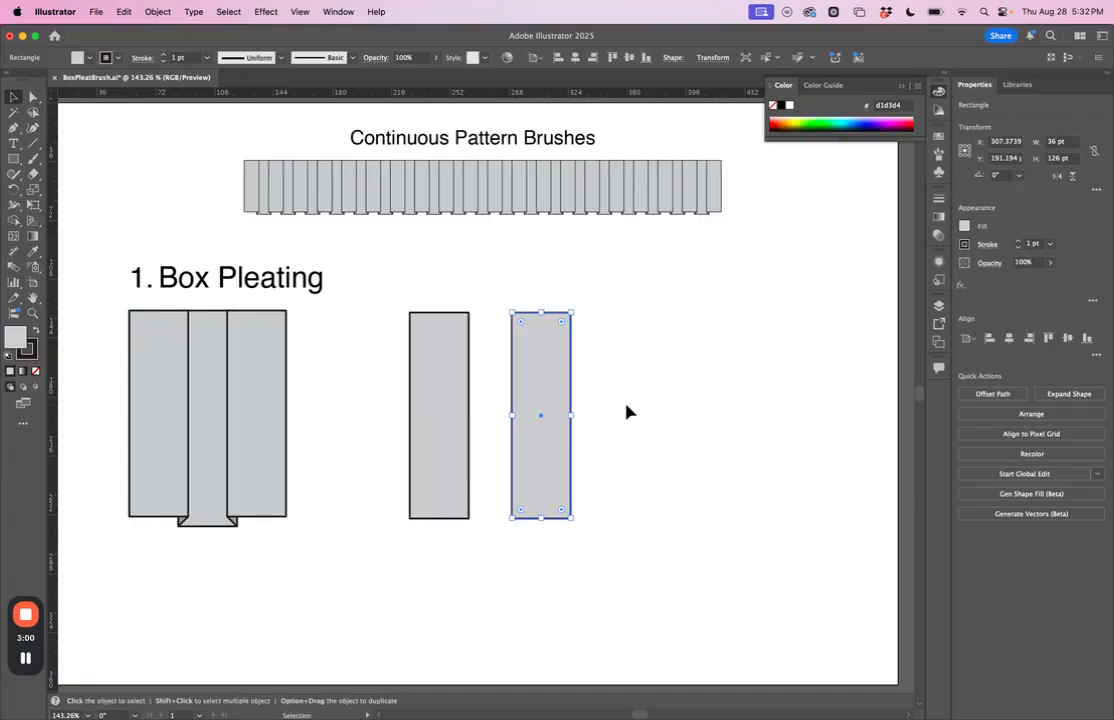
click(626, 412)
Step: Duplicate the second rectangle about 34 pt to the left, overlapping both rectangles as a centre panel
click(530, 415)
drag(537, 410, 482, 412)
click(716, 489)
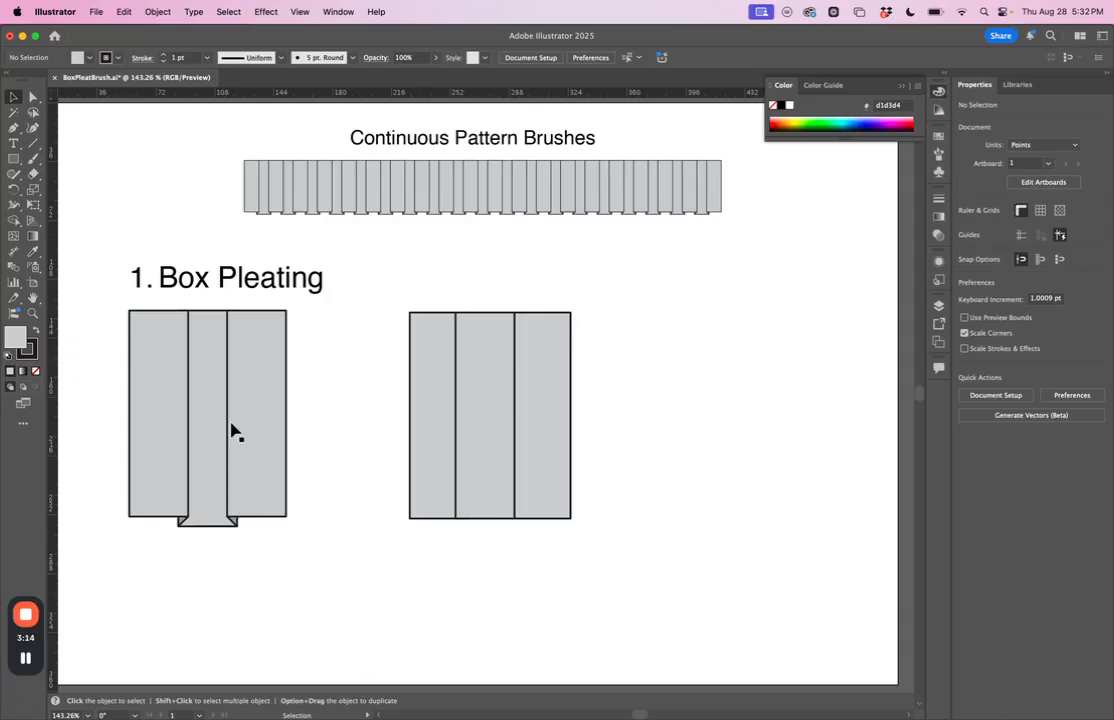
Step: Extend the centre panel's bottom edge to a height of about 131 pt and send it behind the side panels
click(487, 492)
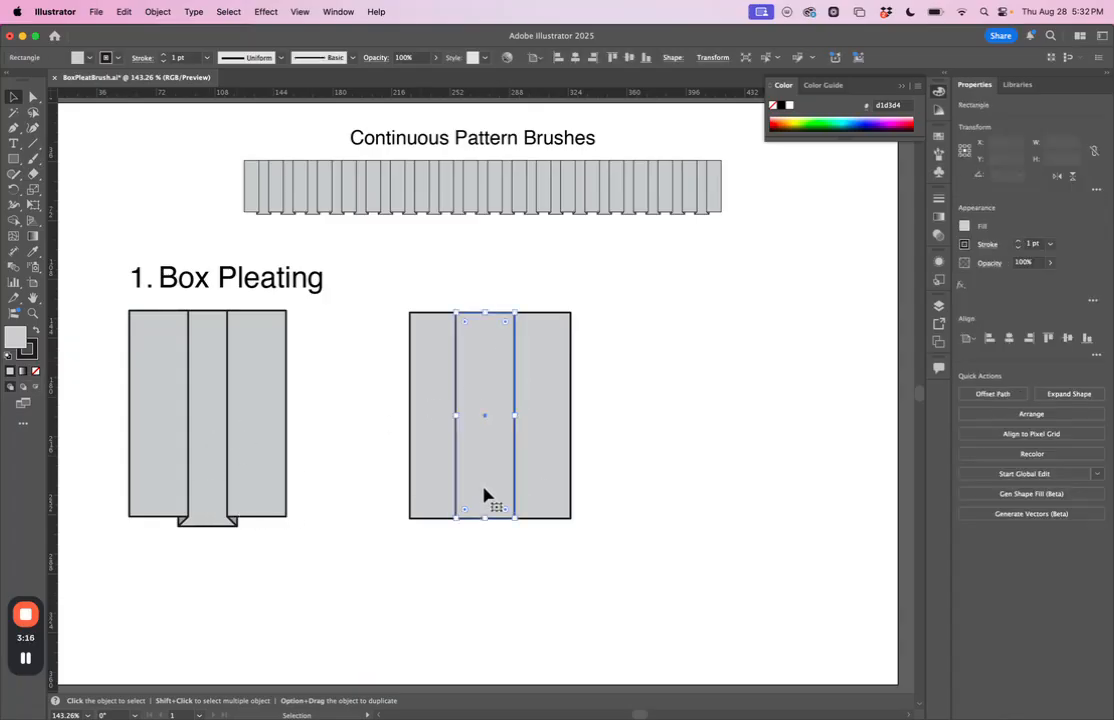
drag(488, 519, 487, 529)
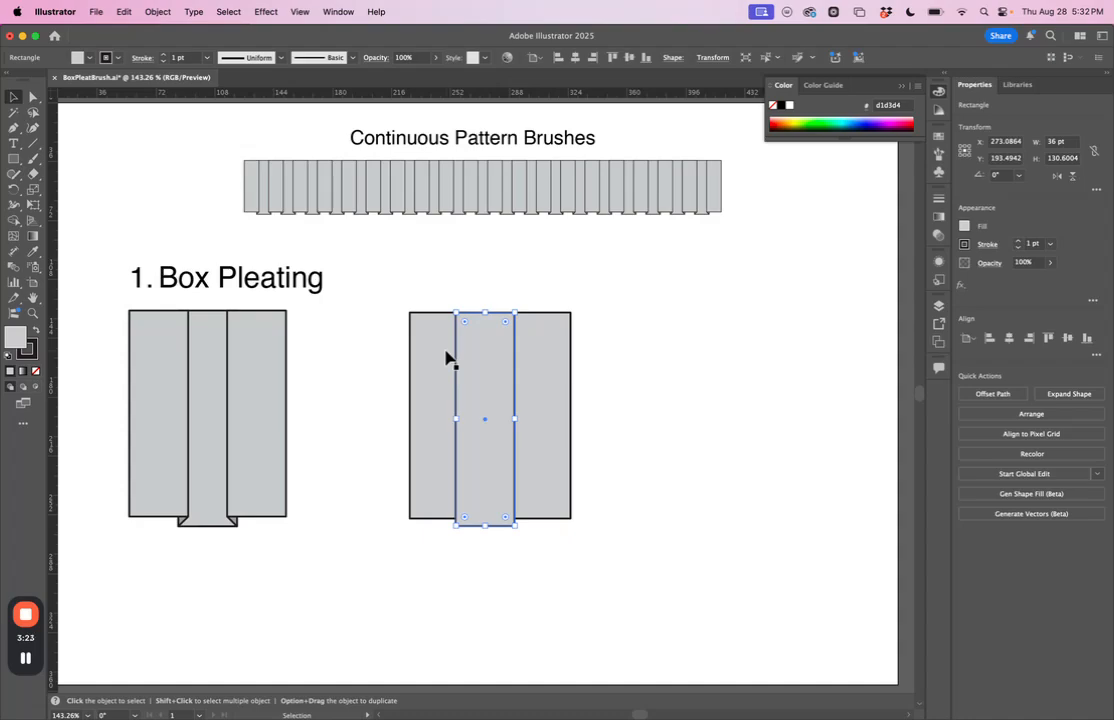
click(160, 12)
mouse_move(166, 48)
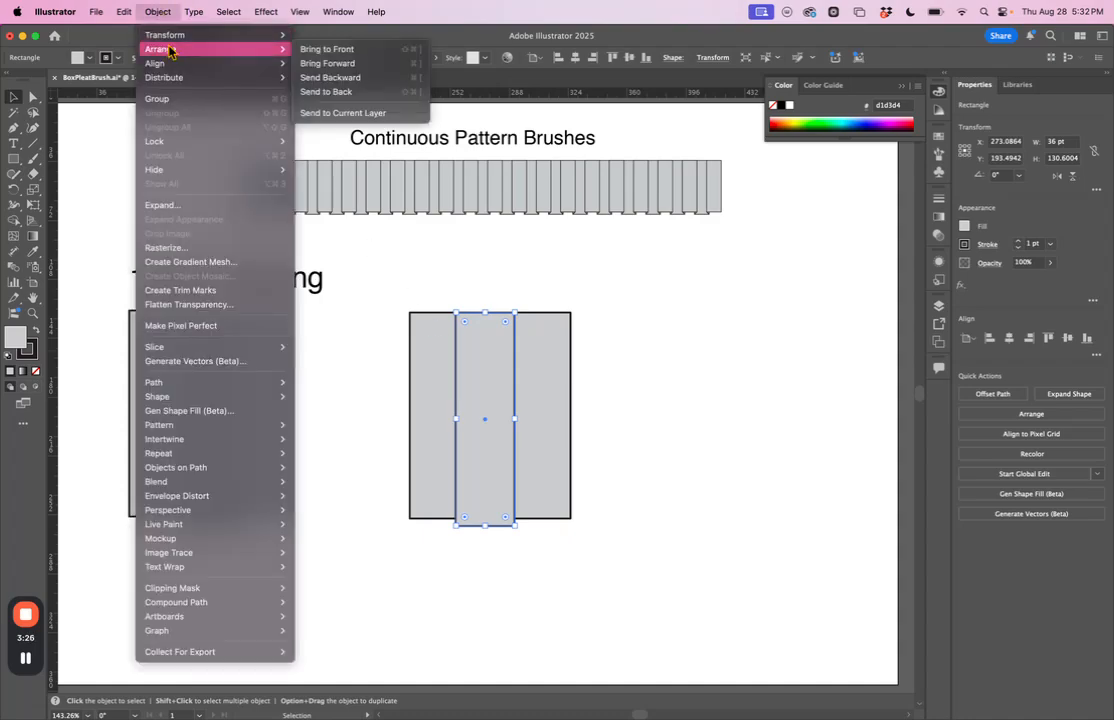
click(333, 92)
click(595, 304)
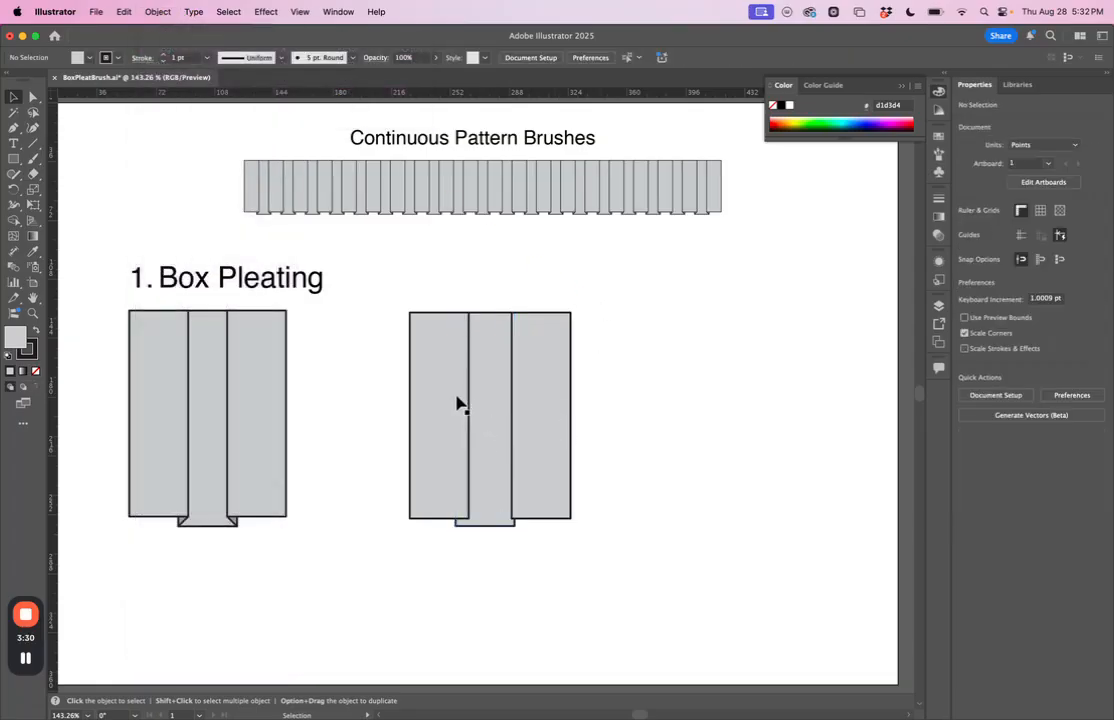
Step: Distribute the three panels evenly by their horizontal centres and deselect them
click(9, 99)
drag(380, 279, 654, 564)
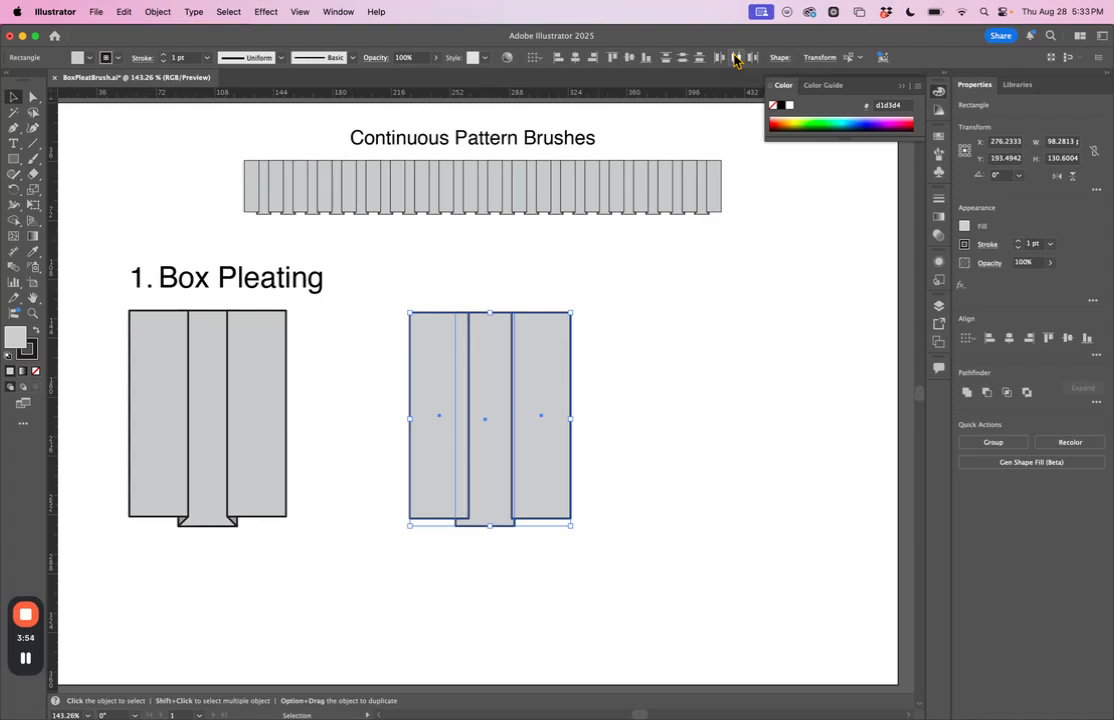
click(736, 58)
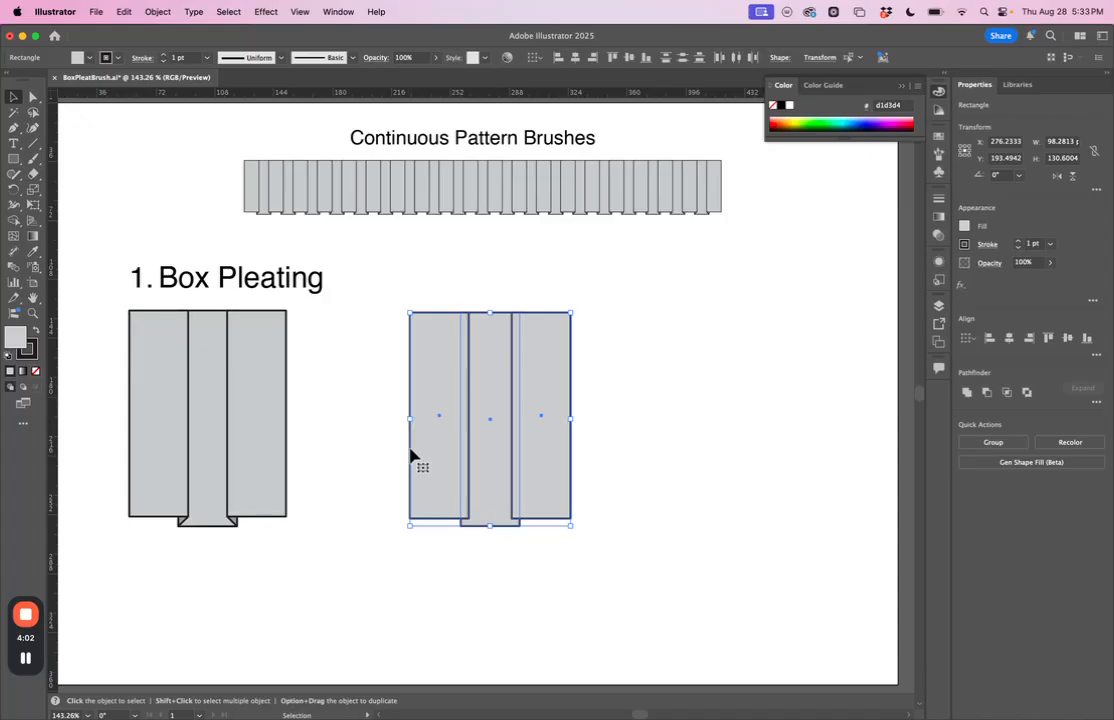
click(620, 497)
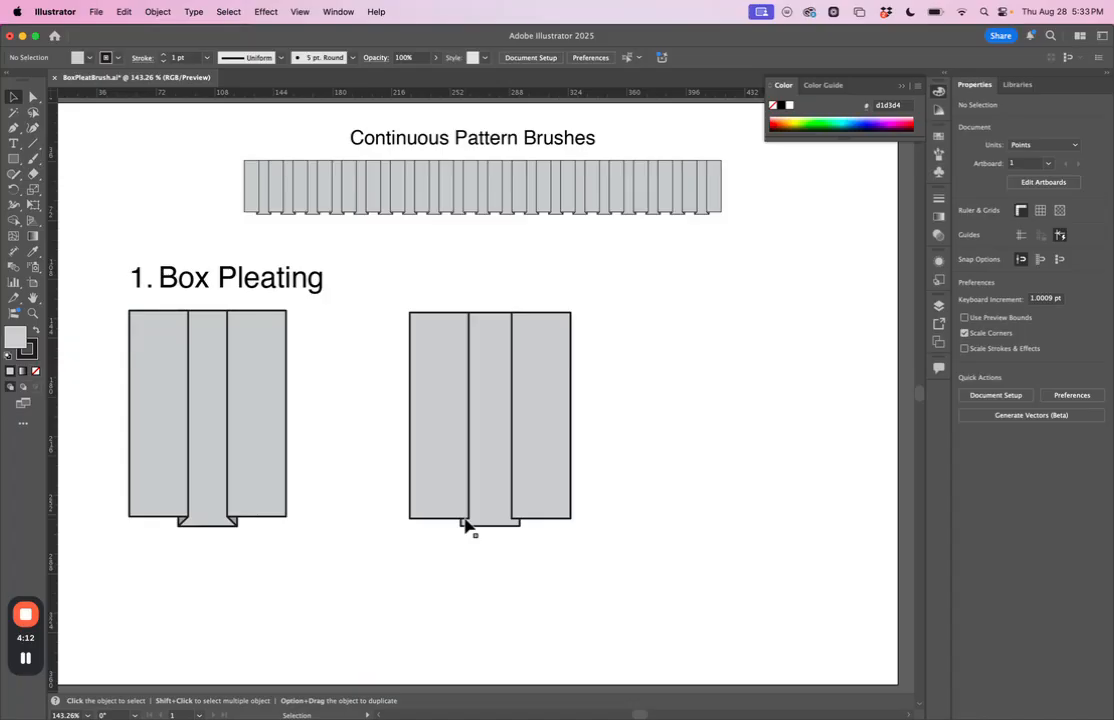
Step: Draw a closed triangle about 4.9 by 14.4 pt with the Pen tool at the left panel's lower inner corner, reaching the centre panel's bottom-left corner
key(z)
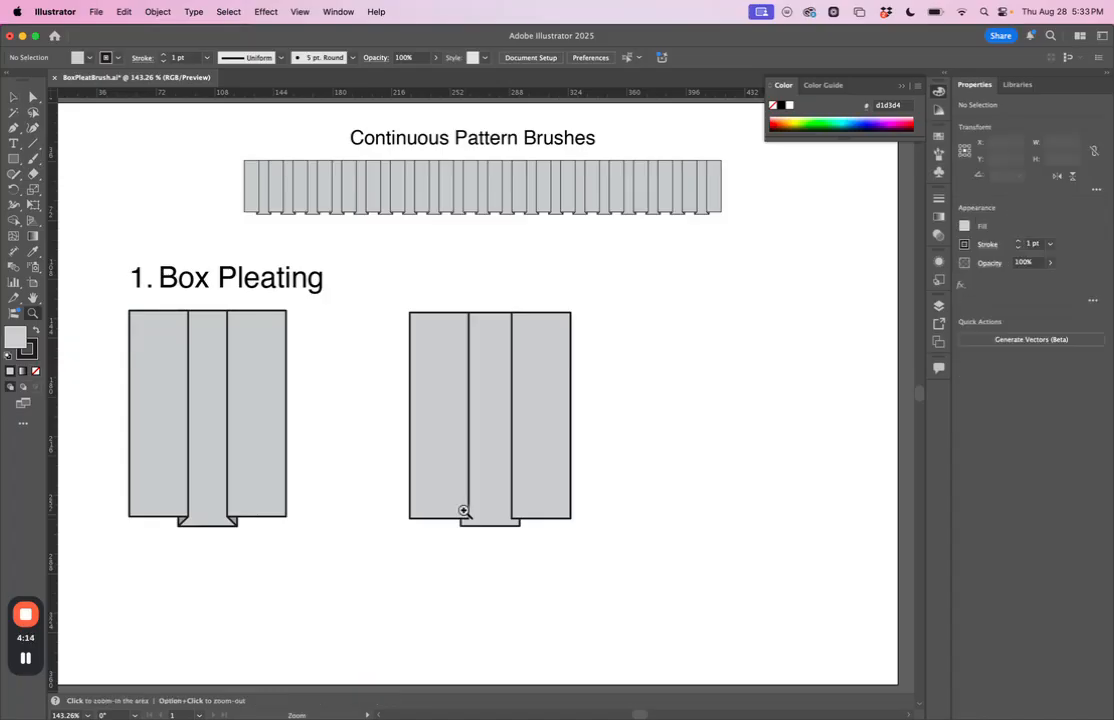
drag(450, 518, 639, 445)
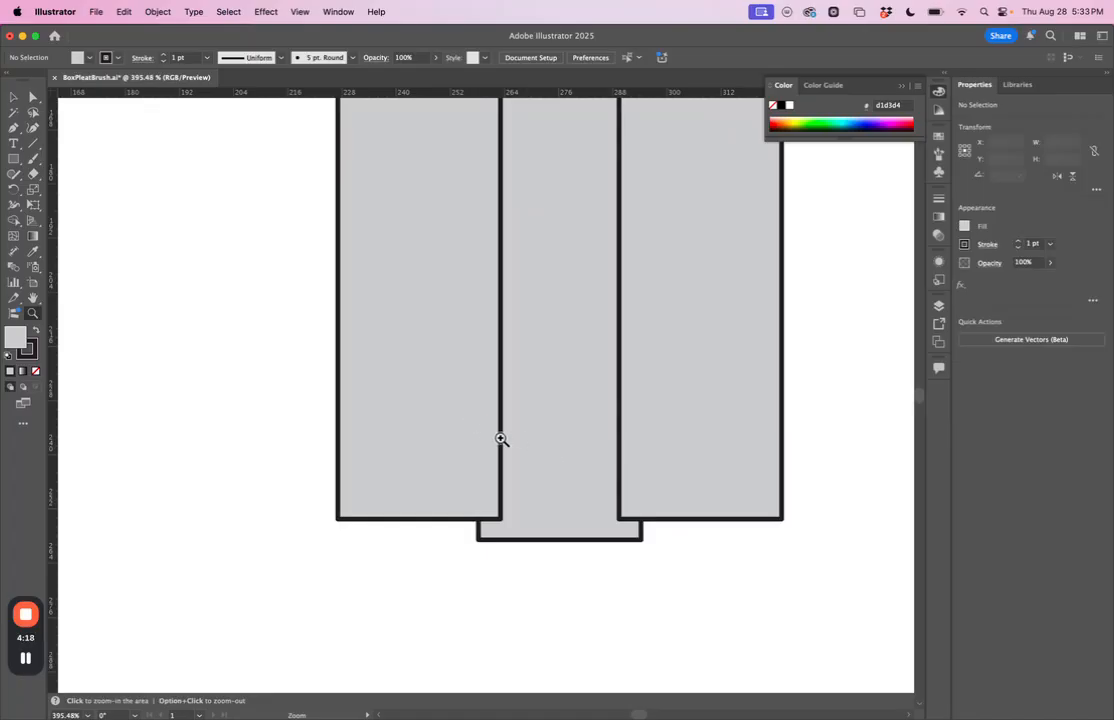
key(v)
click(13, 130)
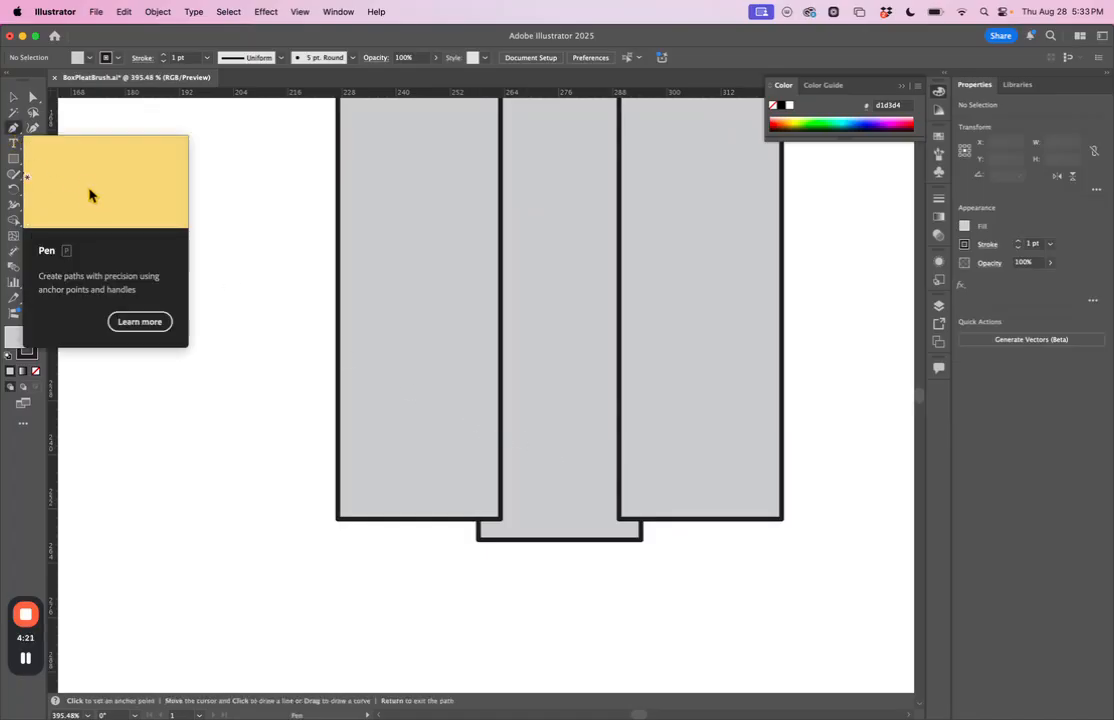
click(500, 520)
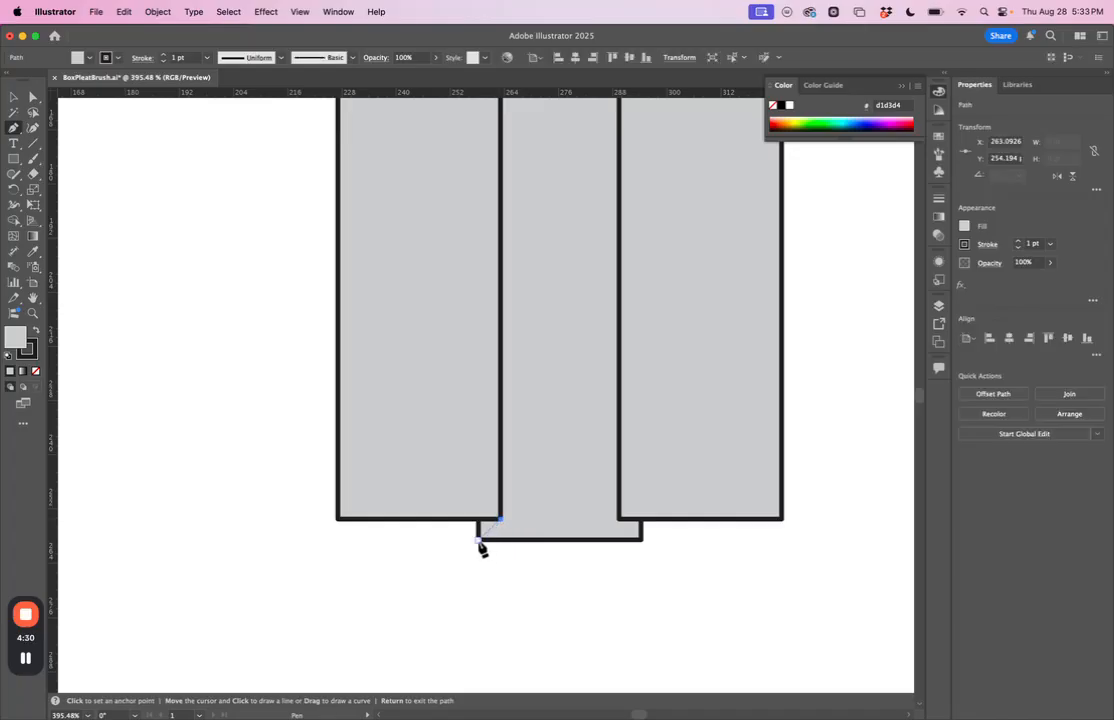
click(479, 541)
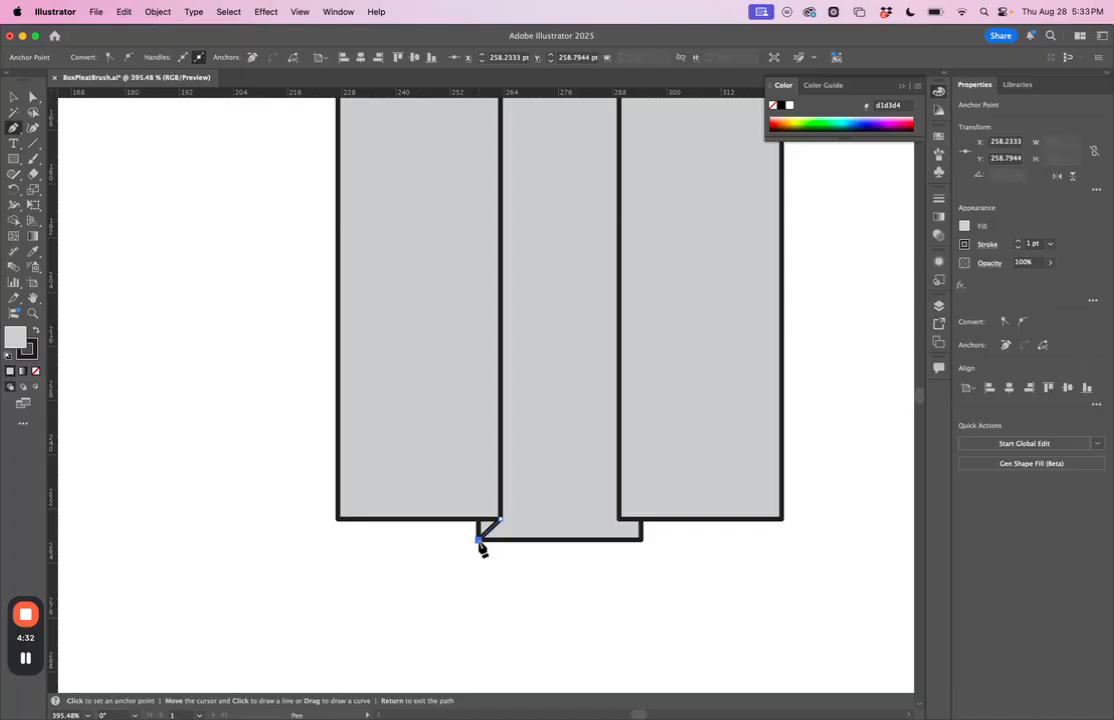
click(477, 479)
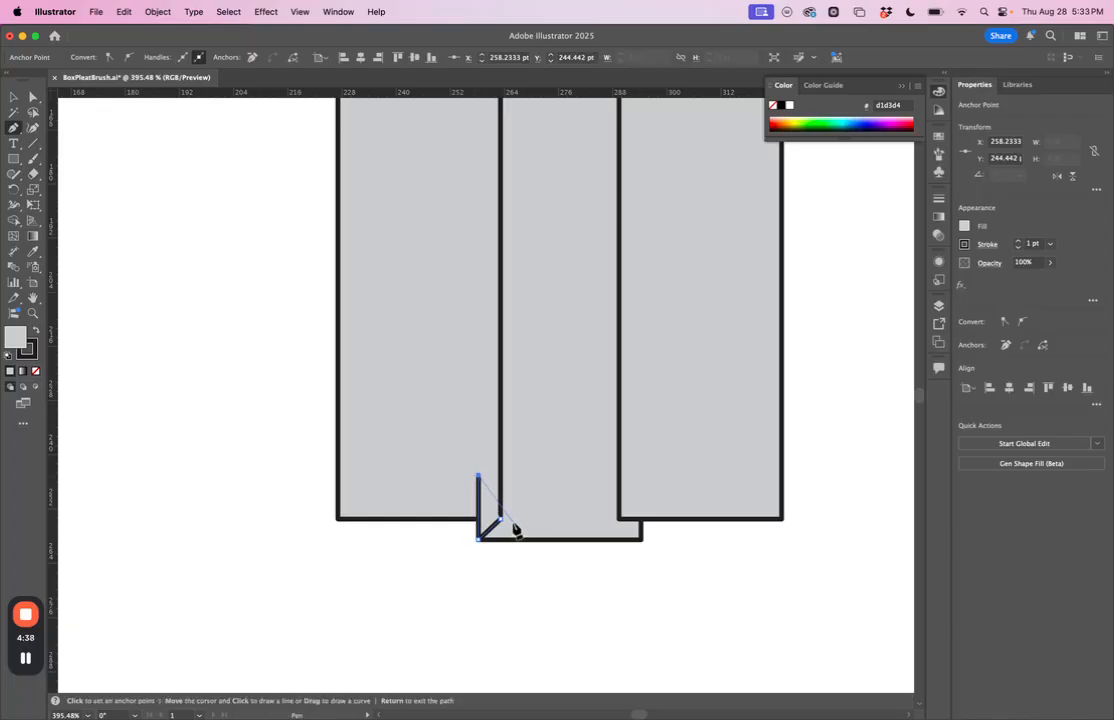
click(500, 518)
Step: Fill the fold triangle with a gray swatch two shades darker than the panels
click(938, 137)
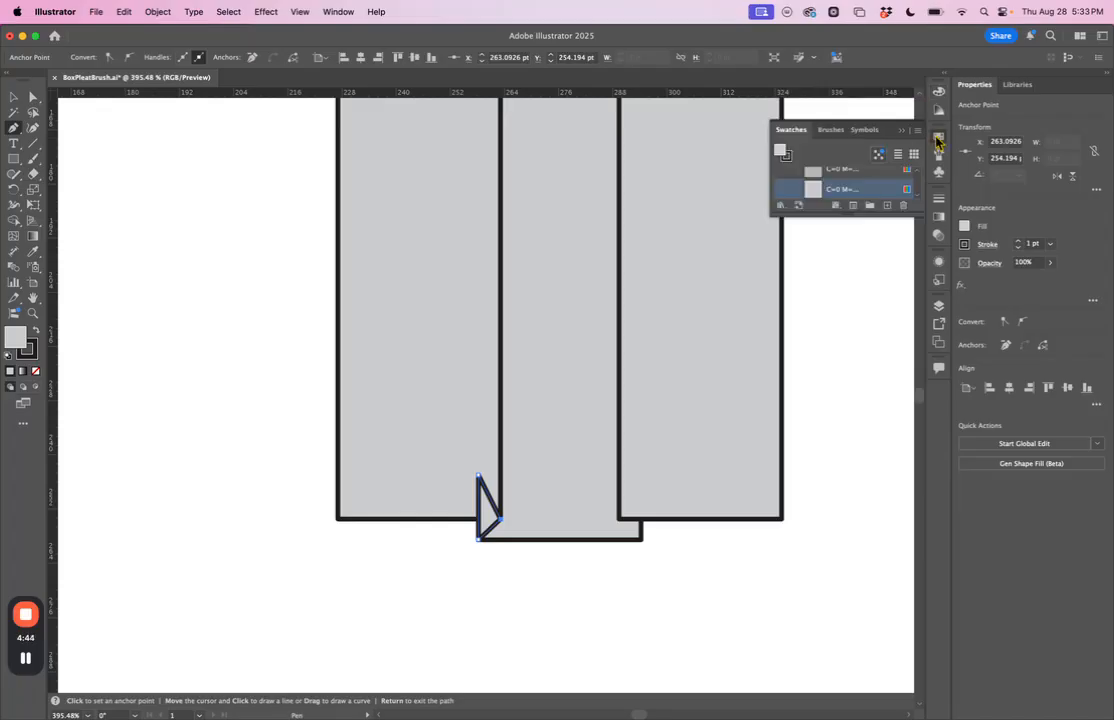
drag(922, 214, 966, 367)
scroll(878, 196, up, 3)
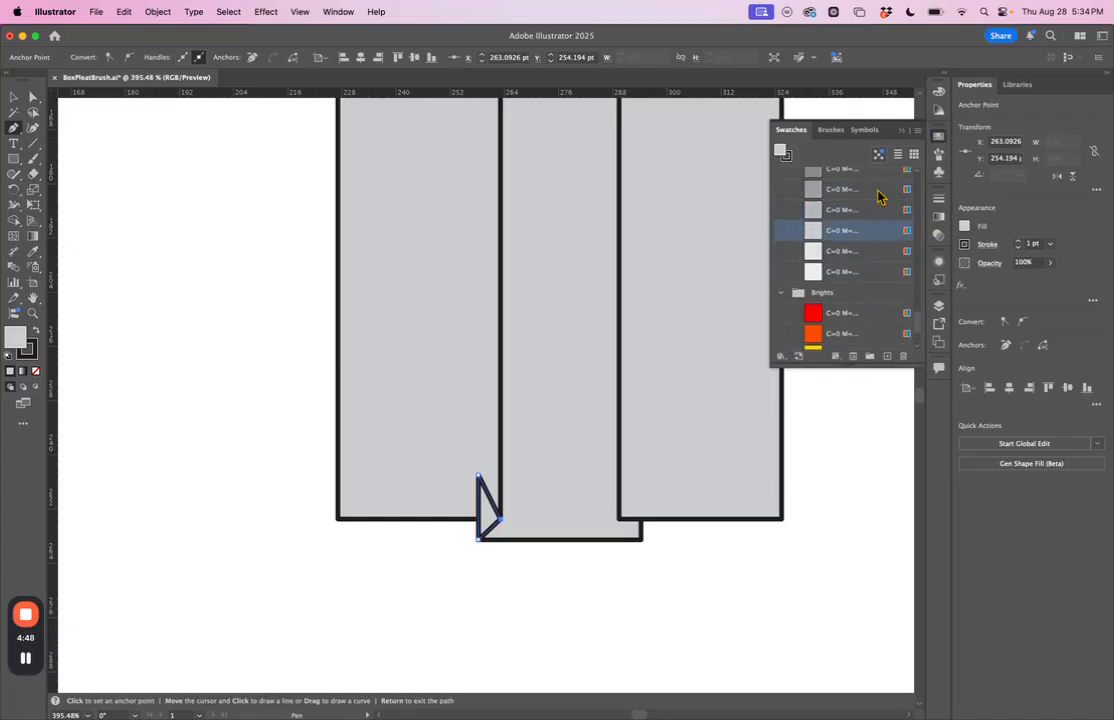
scroll(848, 222, up, 1)
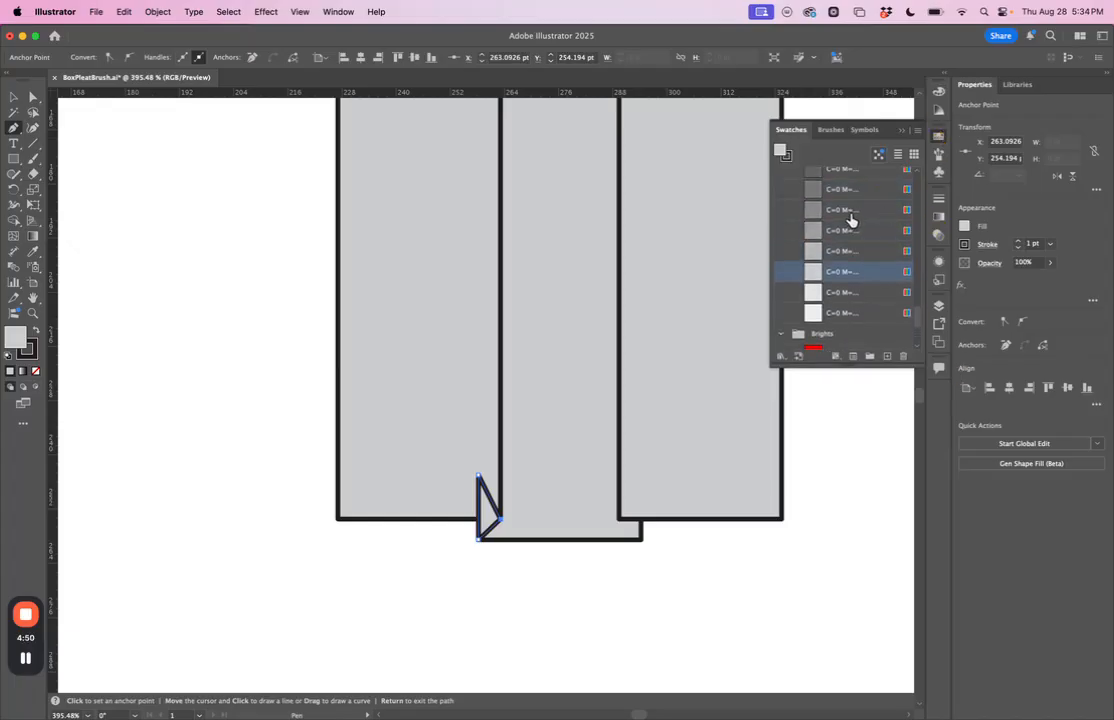
click(845, 232)
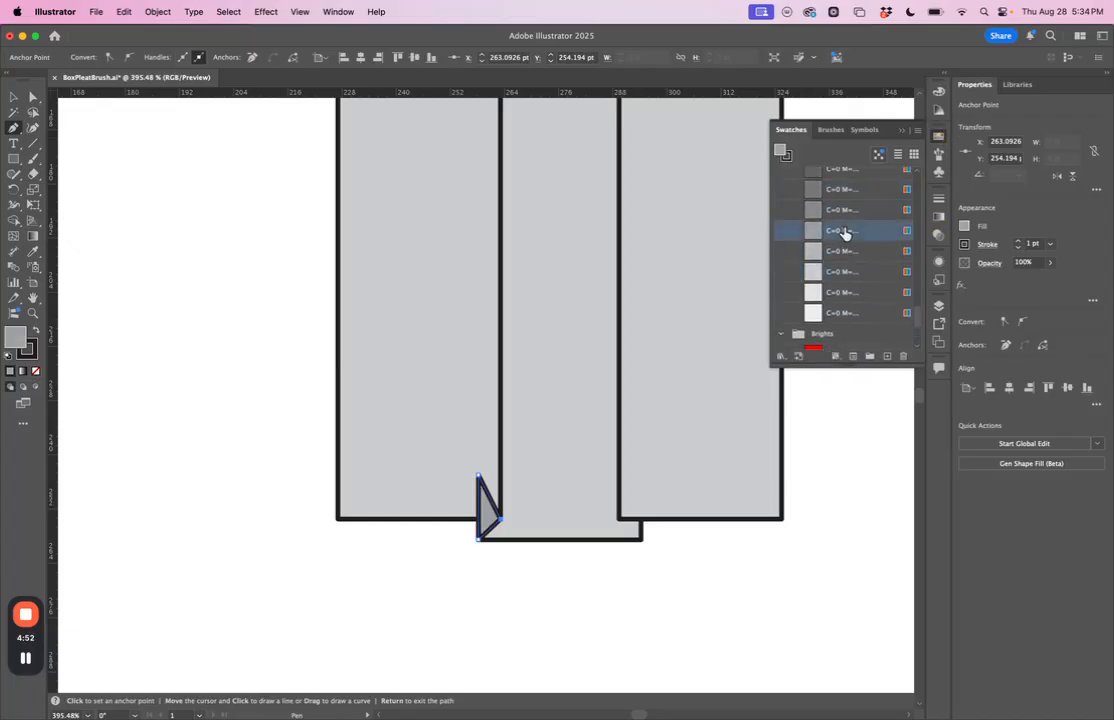
Step: Cut the fold triangle and paste it in back of the left side panel
click(14, 97)
click(198, 409)
click(487, 508)
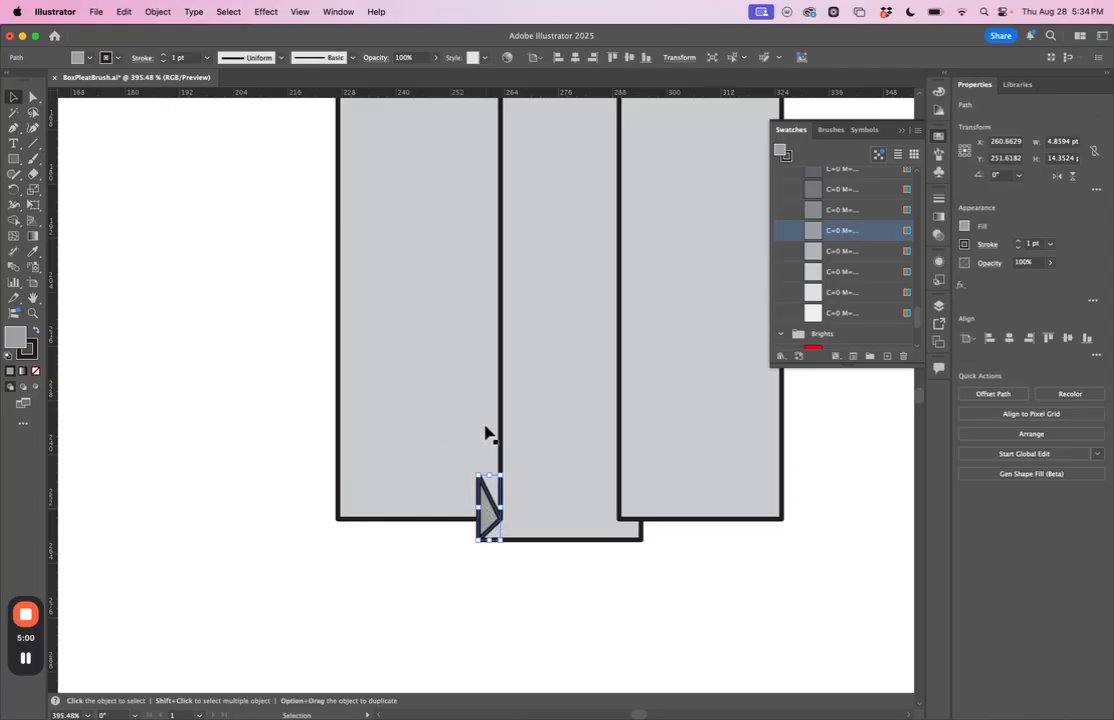
click(123, 12)
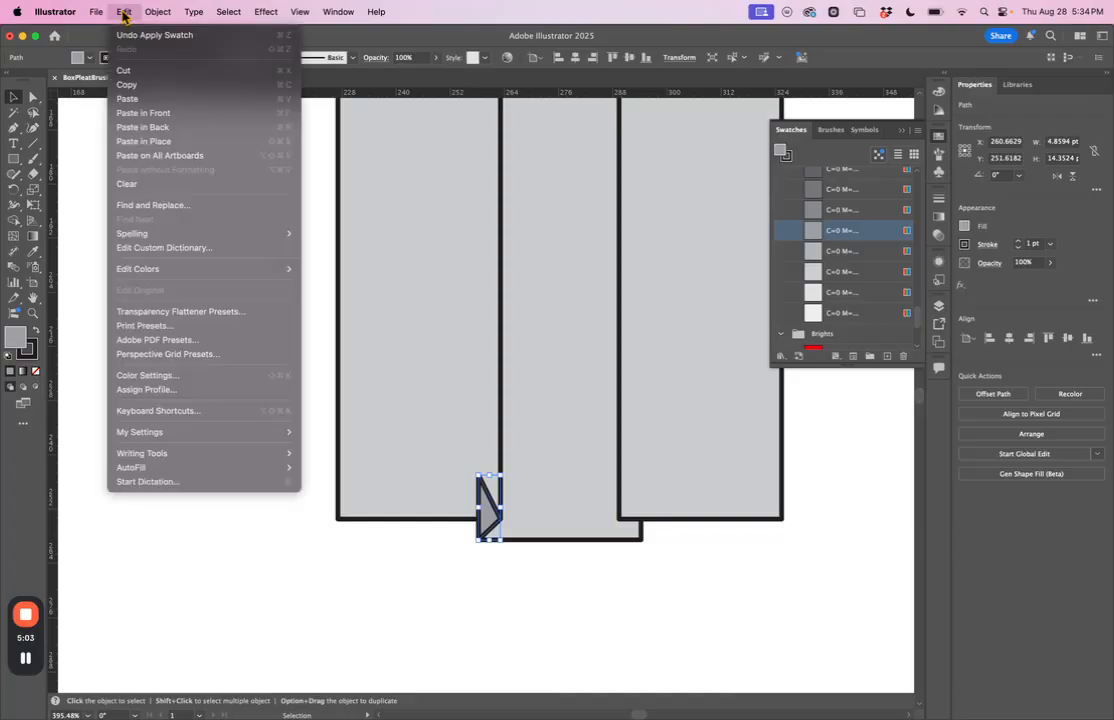
click(125, 70)
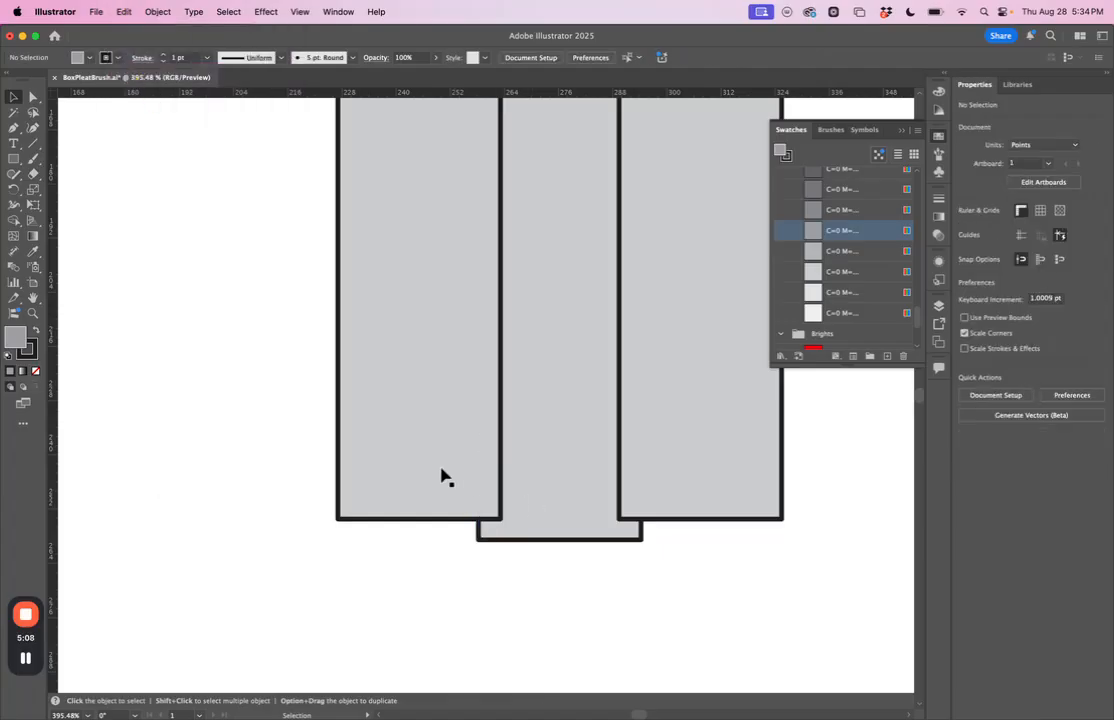
click(427, 470)
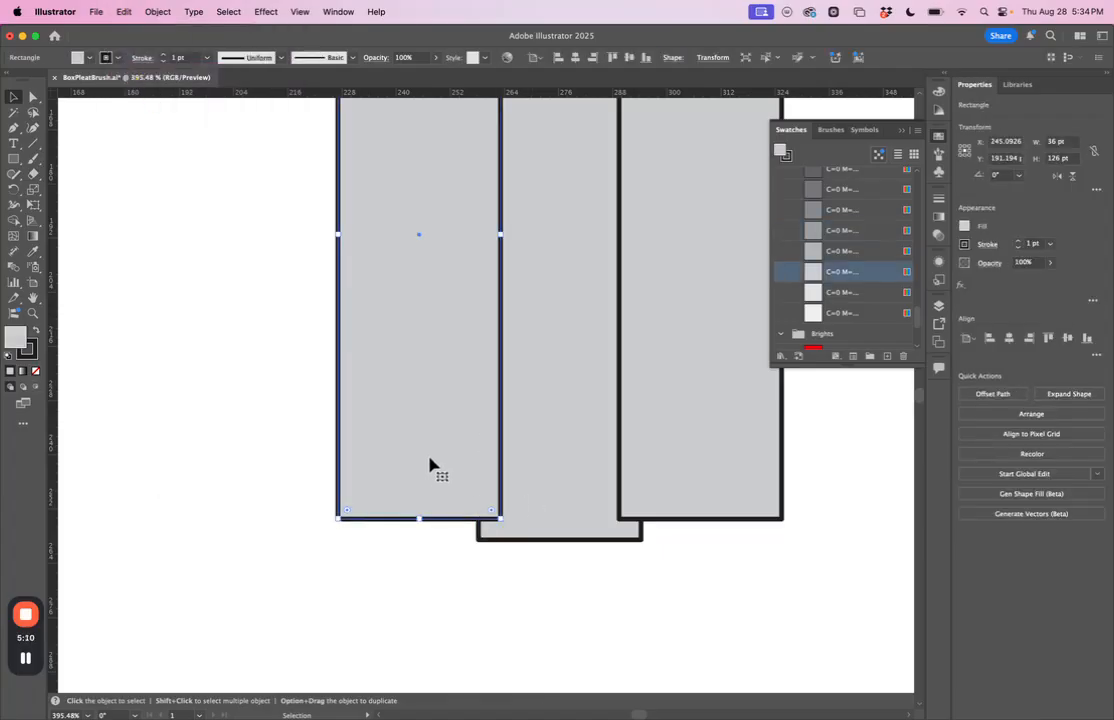
click(123, 12)
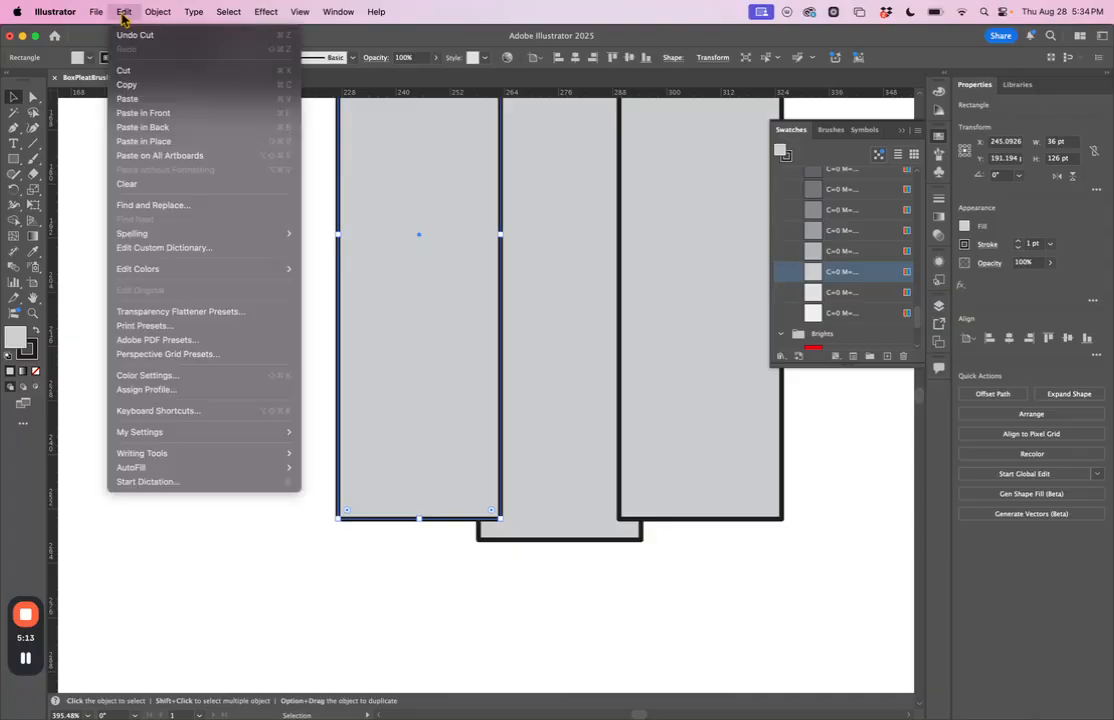
click(155, 131)
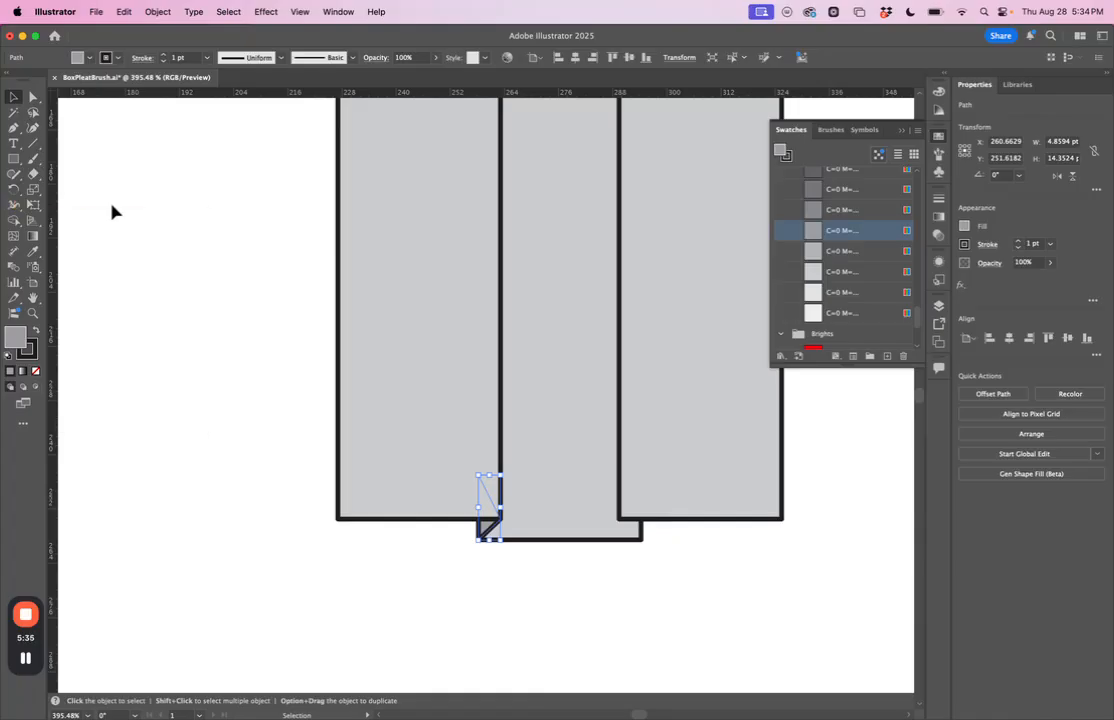
Step: Create a copy of the fold triangle reflected across the vertical axis
click(162, 12)
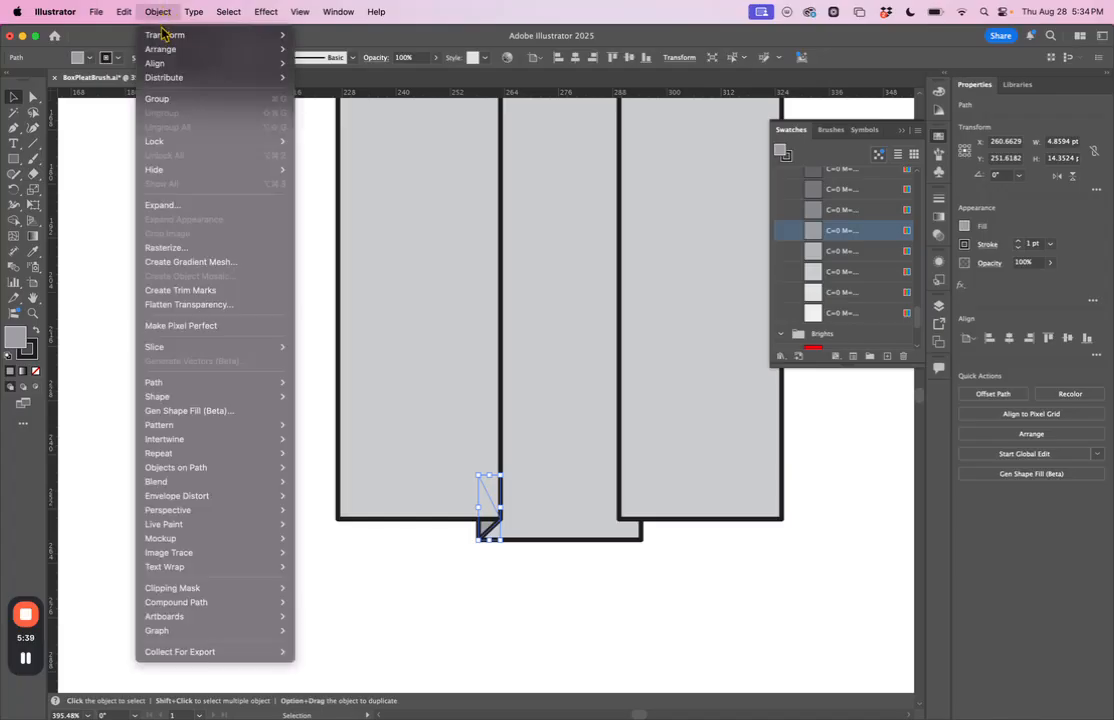
mouse_move(165, 39)
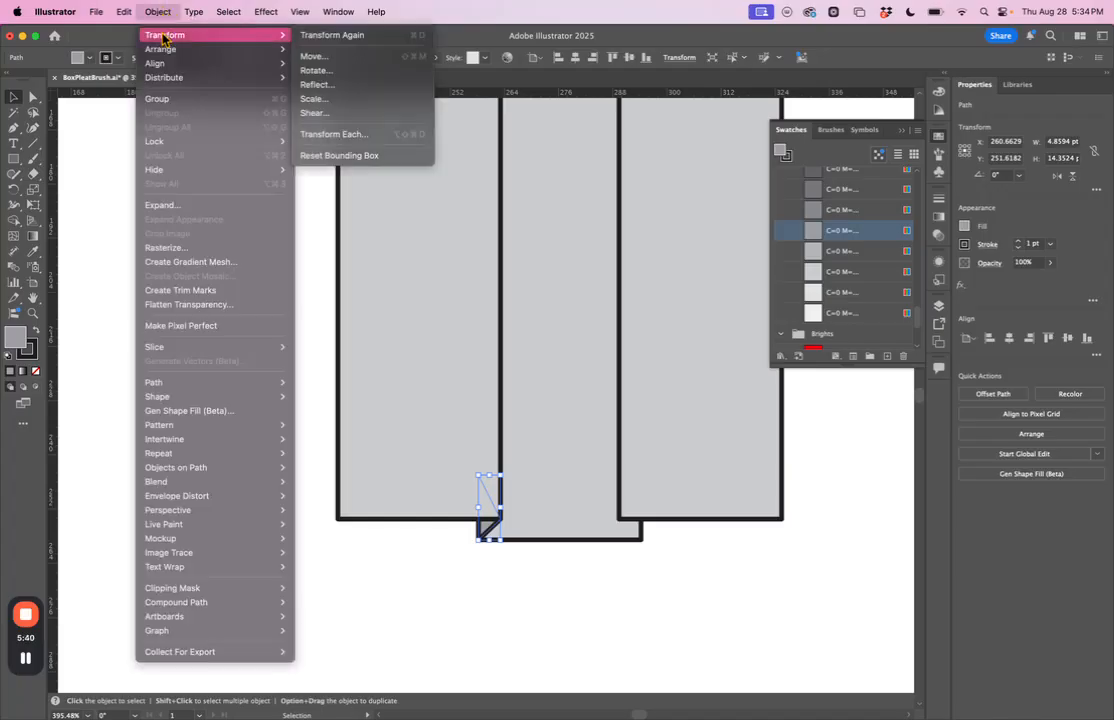
click(318, 85)
drag(527, 318, 592, 112)
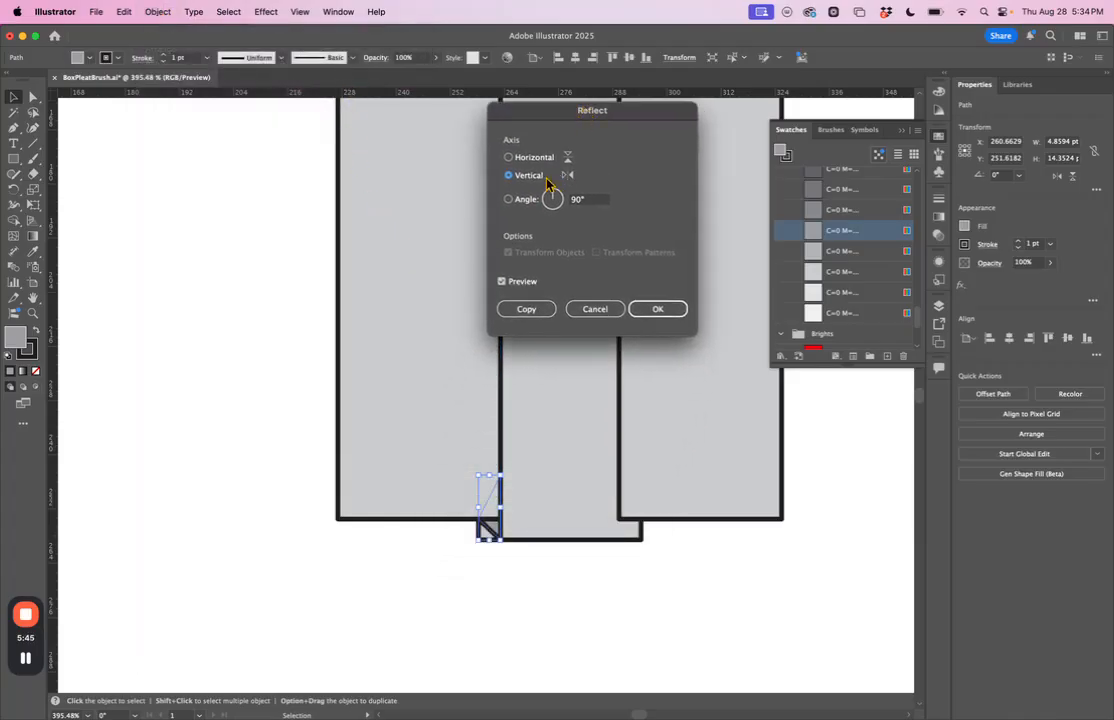
click(522, 313)
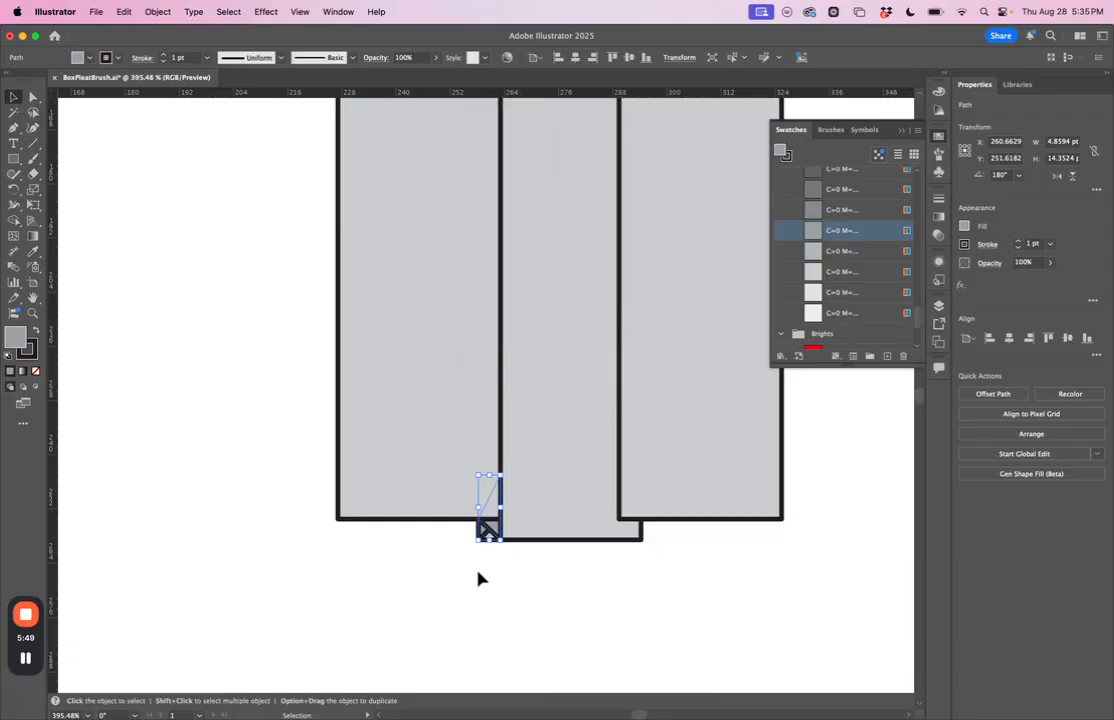
Step: Move the reflected fold triangle to the centre panel's bottom-right corner, level with the original, and deselect it
click(480, 574)
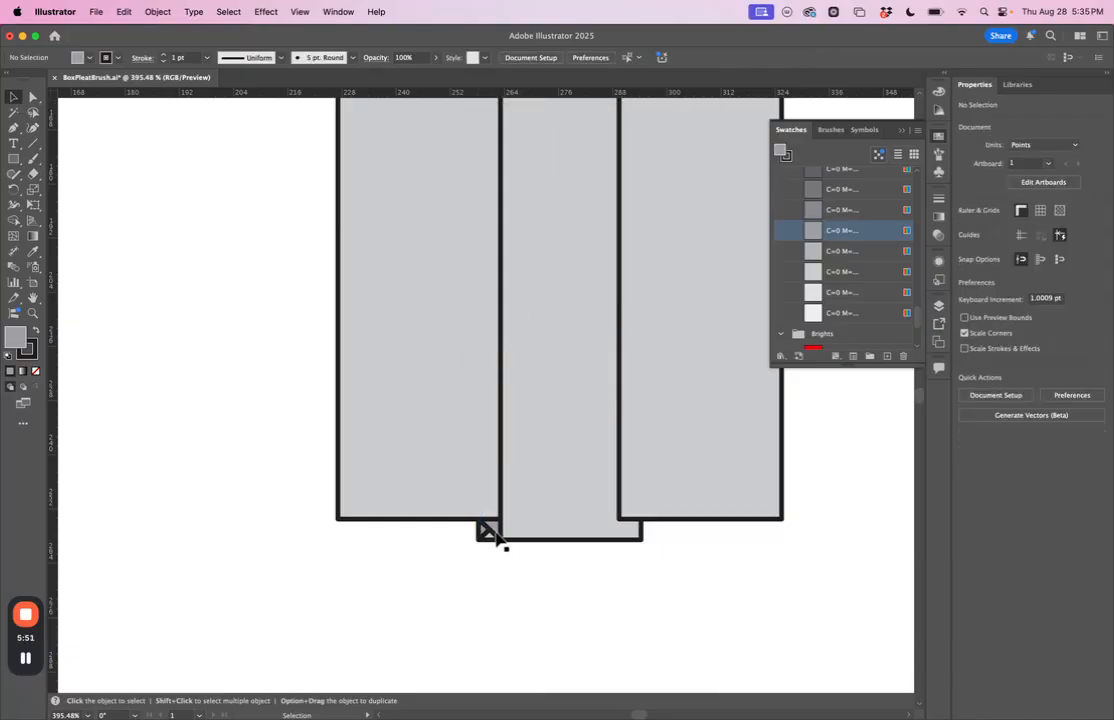
click(495, 536)
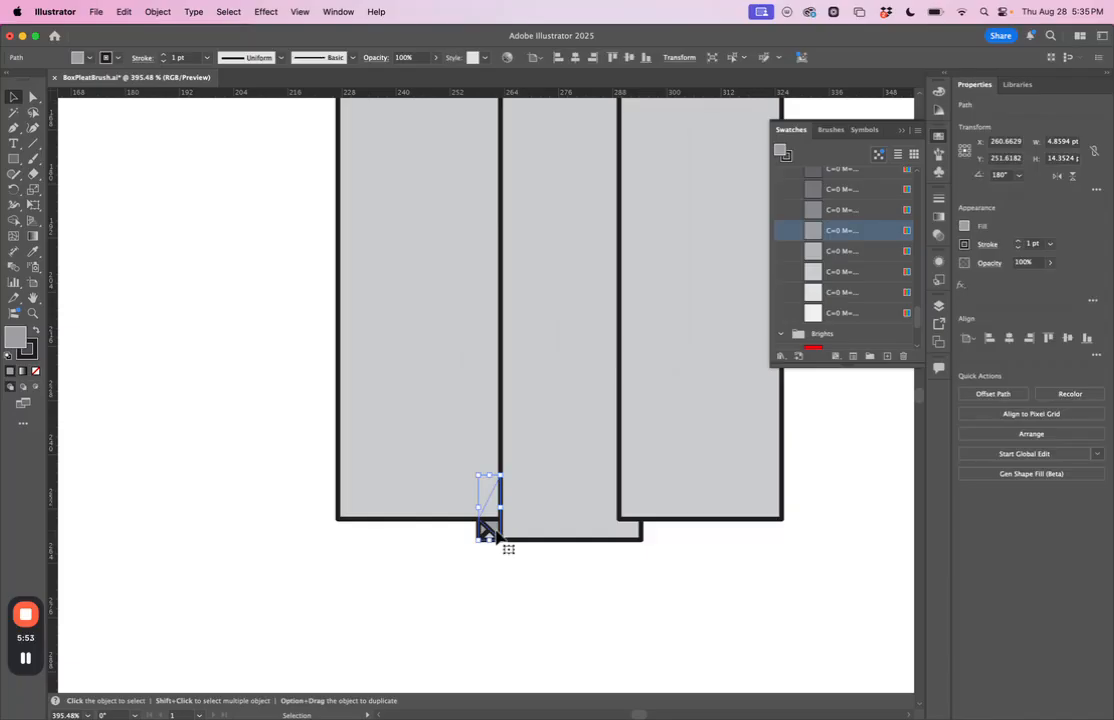
shift+click(496, 530)
drag(502, 528, 642, 527)
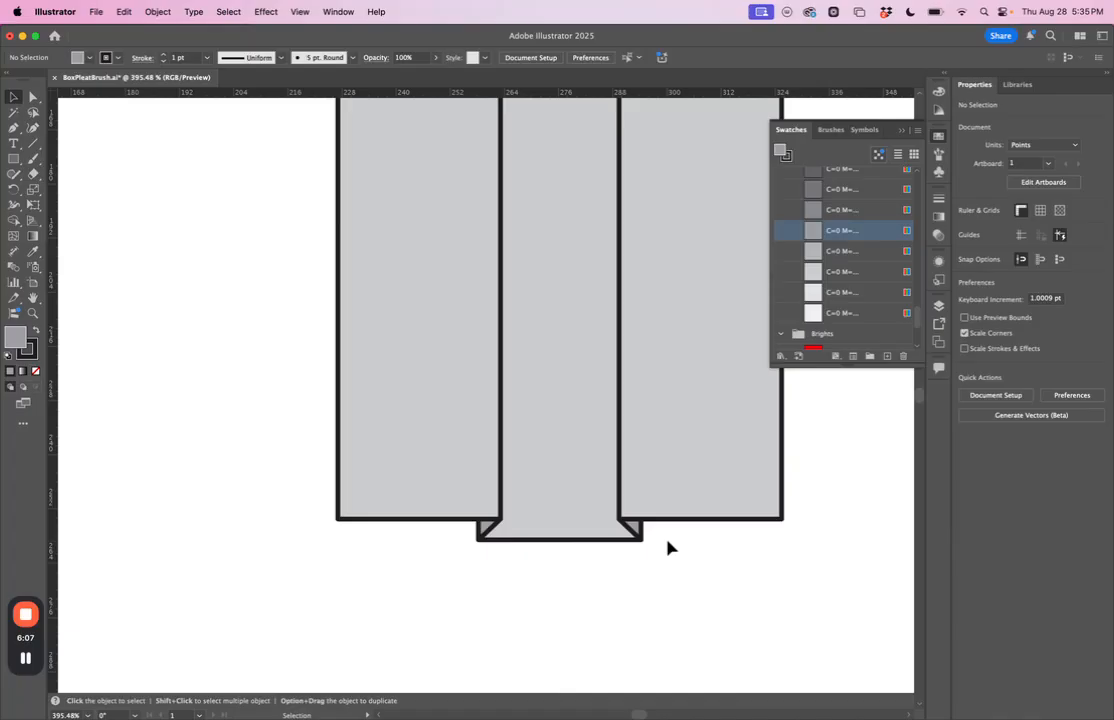
Step: Examine the alignment of the panels and fold triangles in Outline view, and return to Preview on CPU
scroll(670, 547, down, 3)
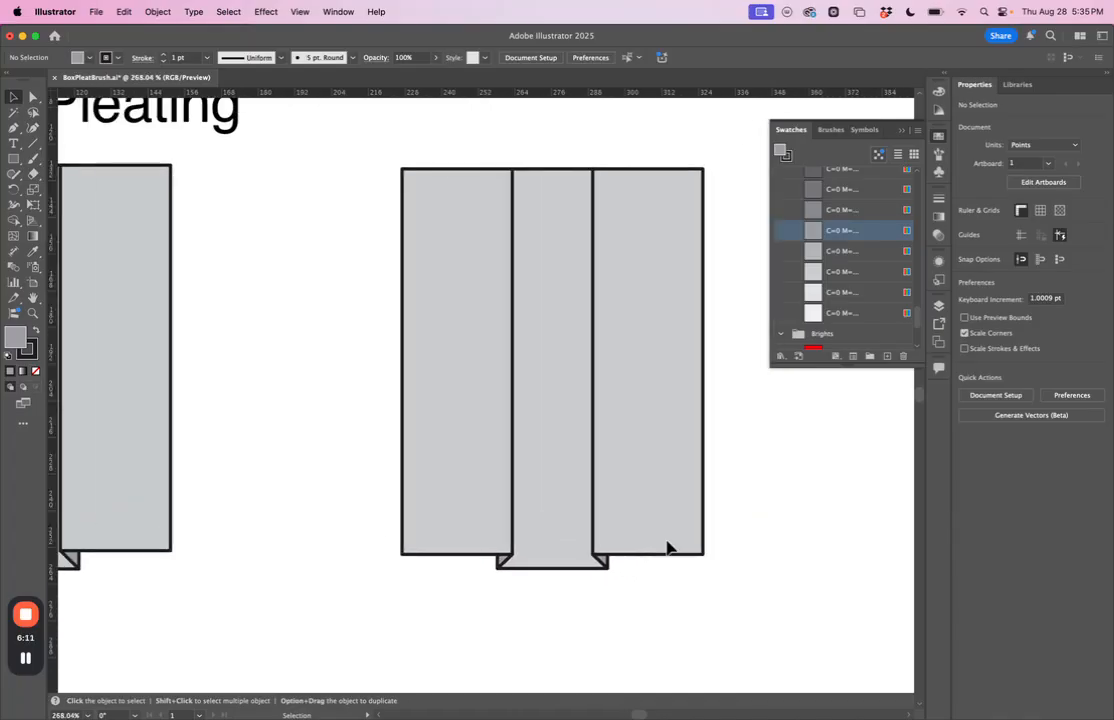
click(298, 12)
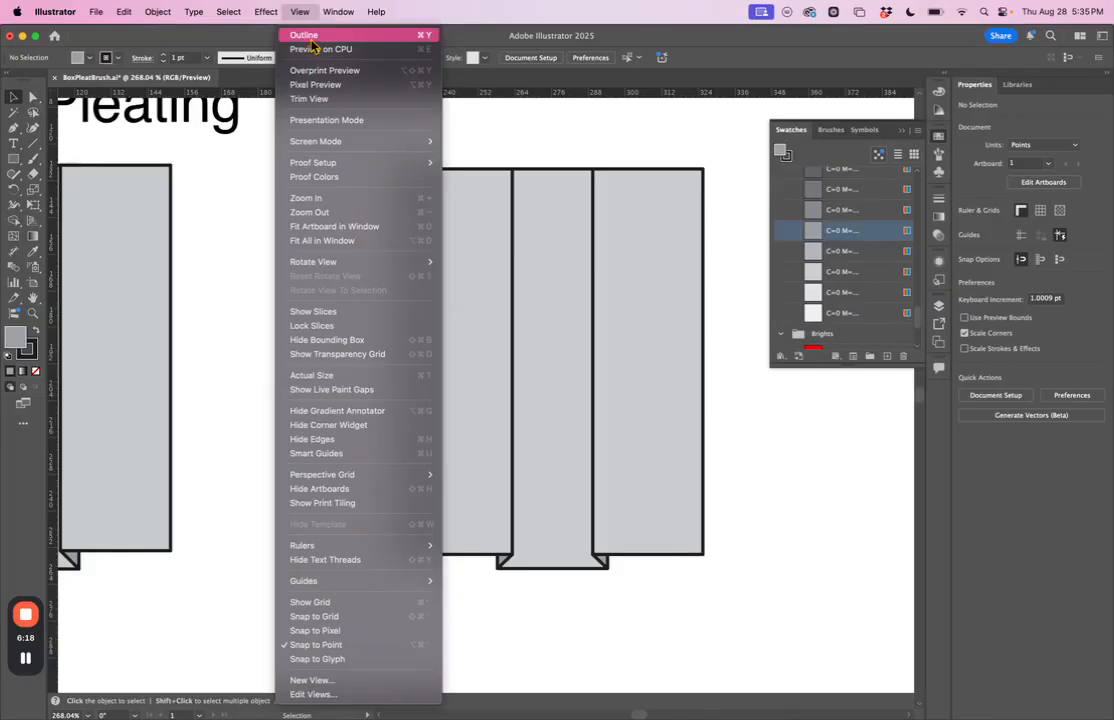
click(311, 38)
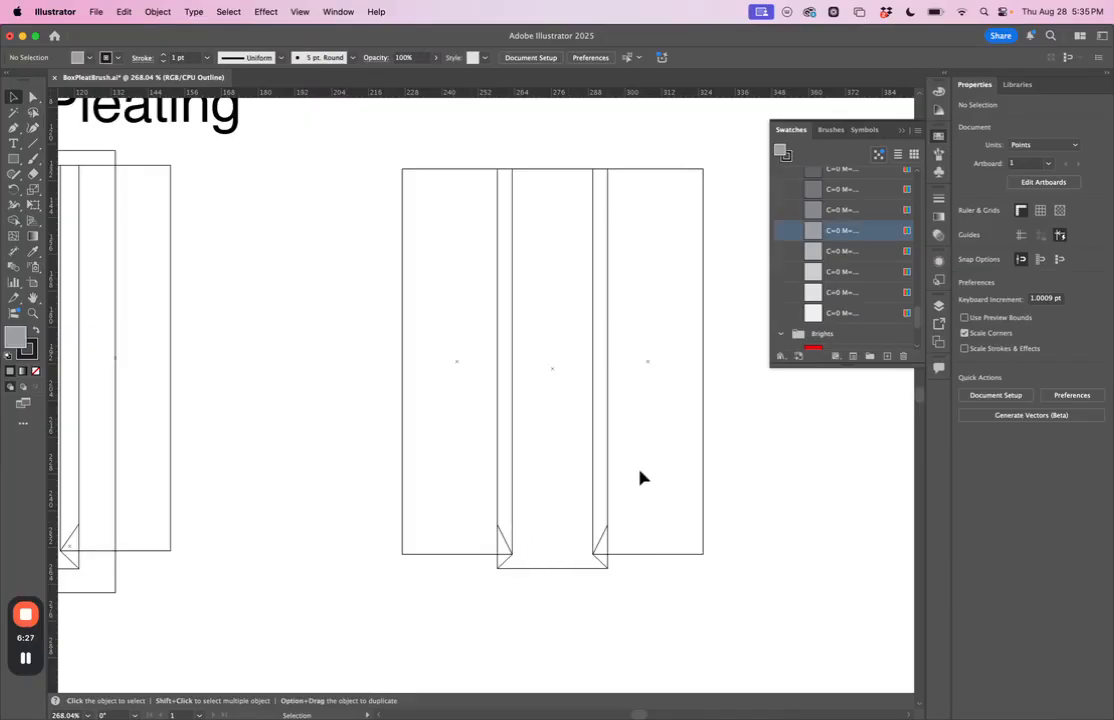
scroll(595, 565, up, 10)
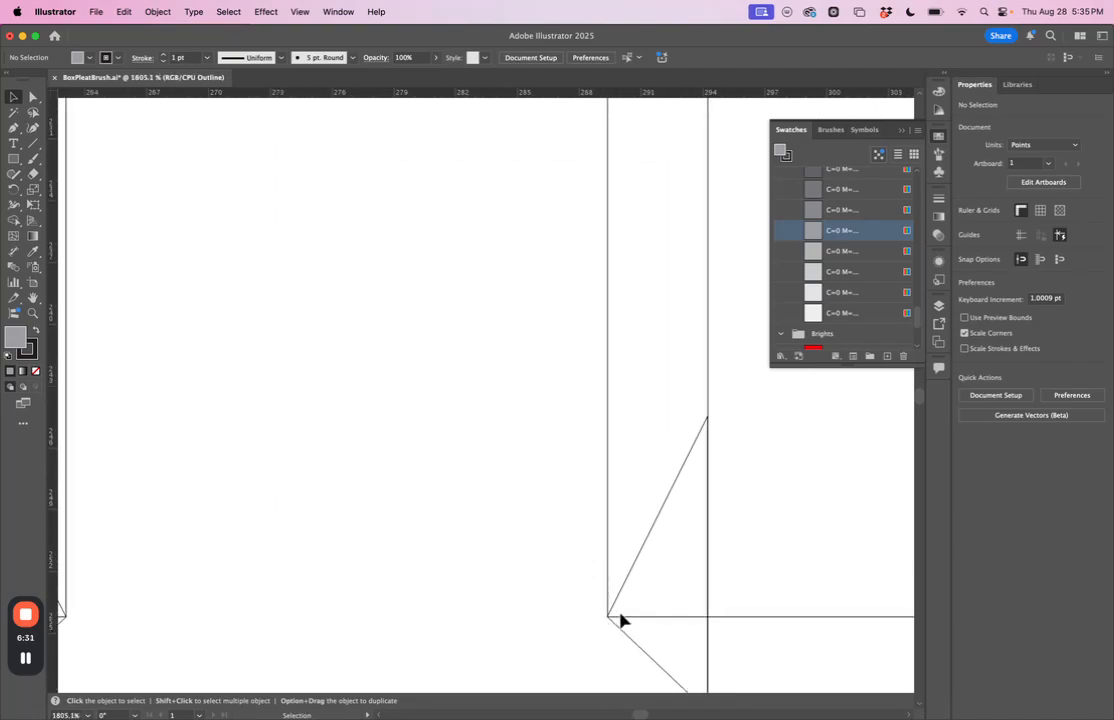
scroll(621, 621, up, 5)
scroll(621, 621, down, 15)
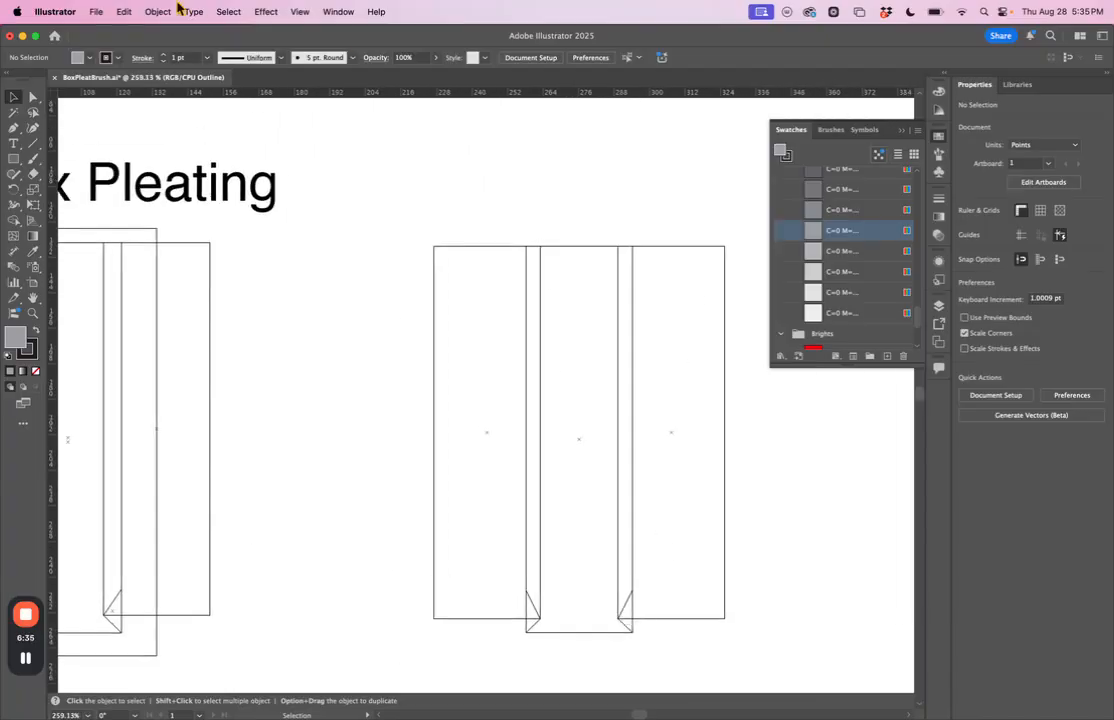
click(300, 12)
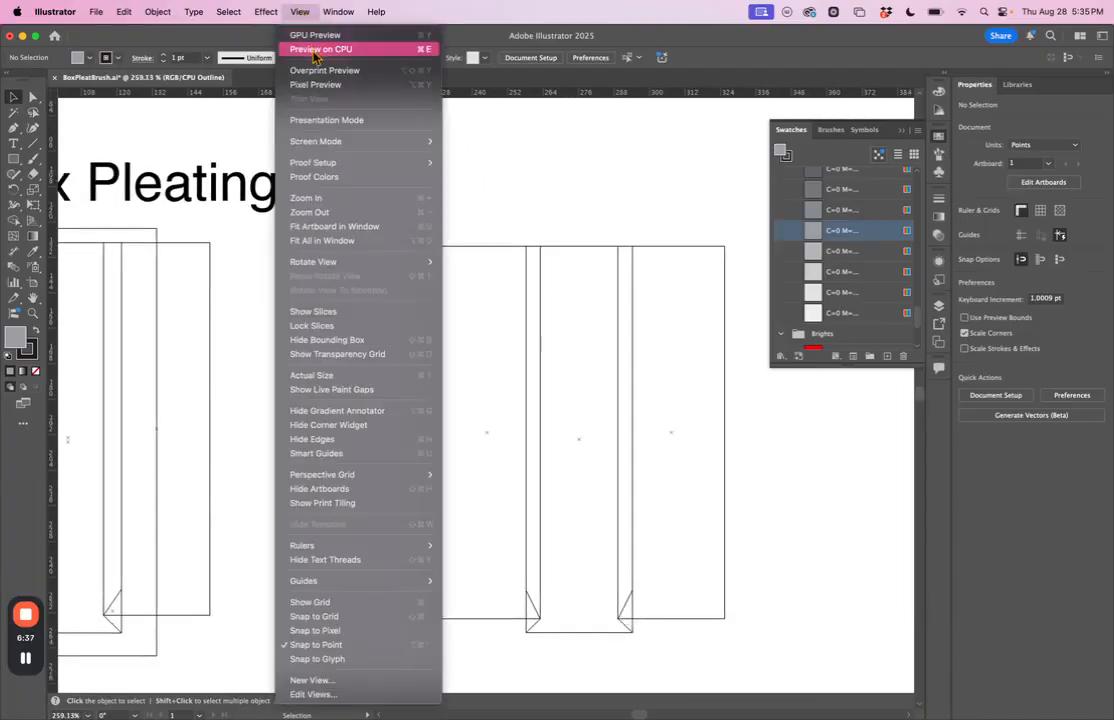
click(313, 50)
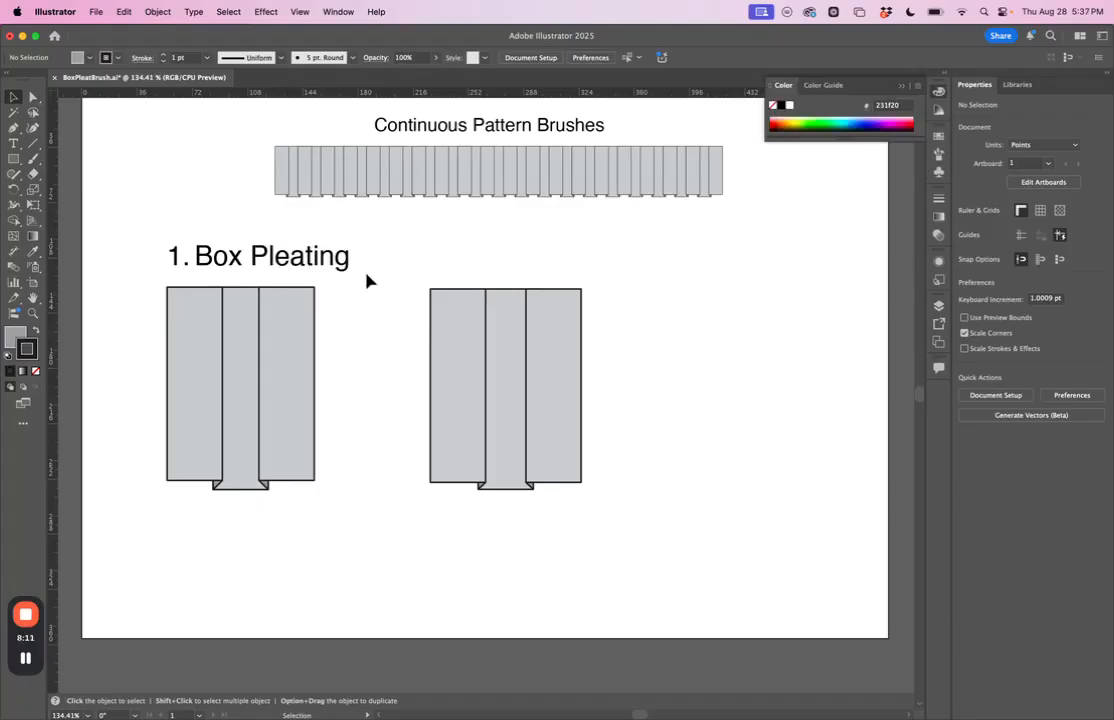
Step: Place a vertical ruler guide through the centre point of the new pleat unit's left panel
click(473, 295)
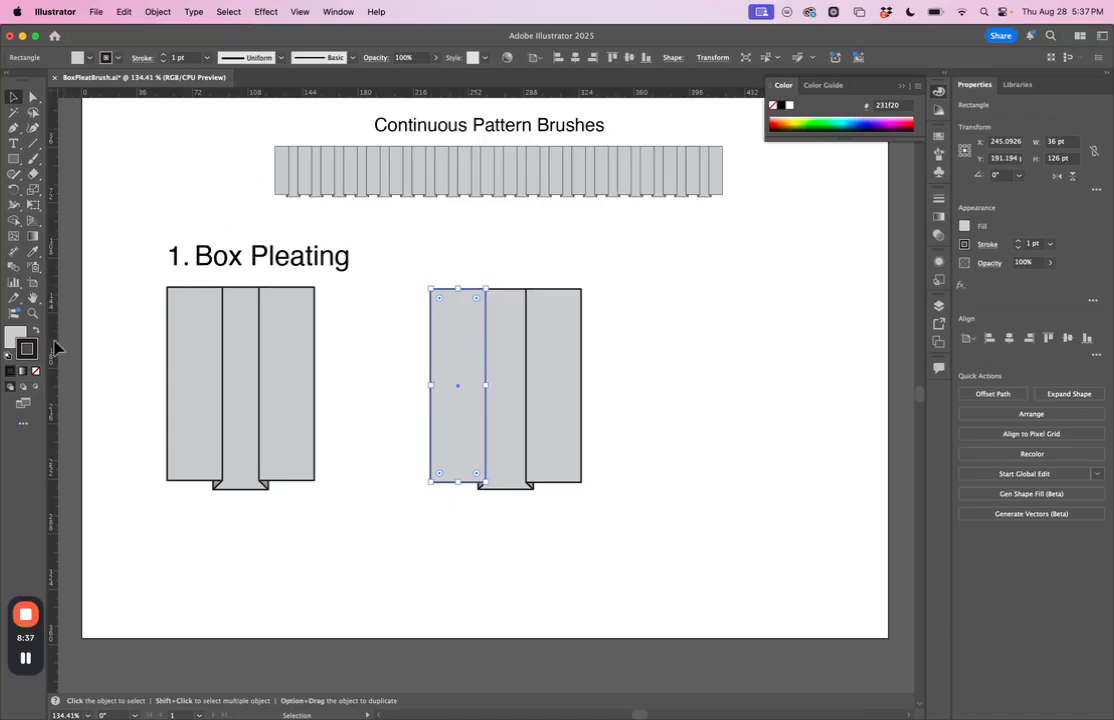
key(a)
key(v)
click(303, 11)
mouse_move(332, 548)
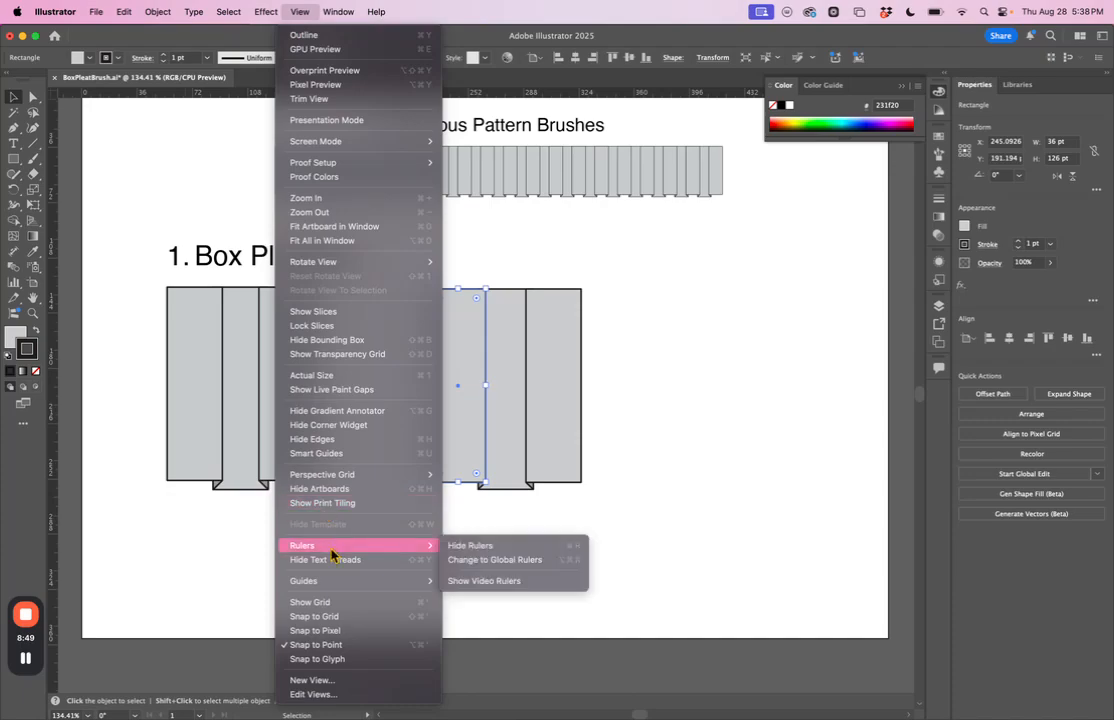
click(259, 535)
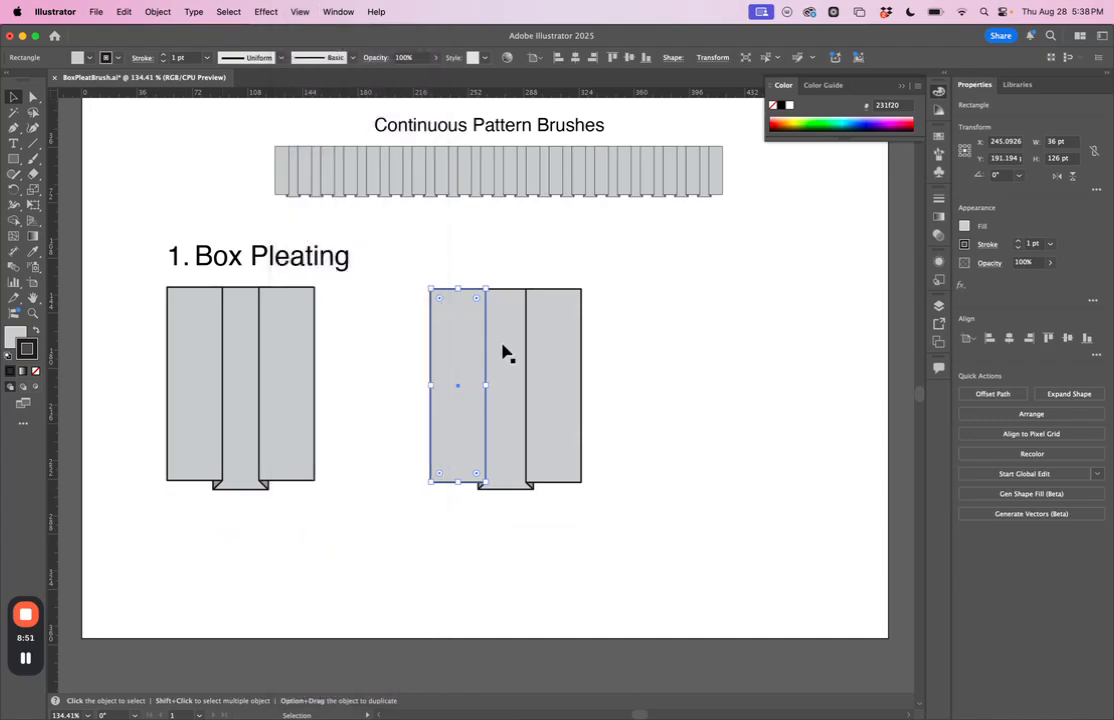
drag(53, 331, 458, 393)
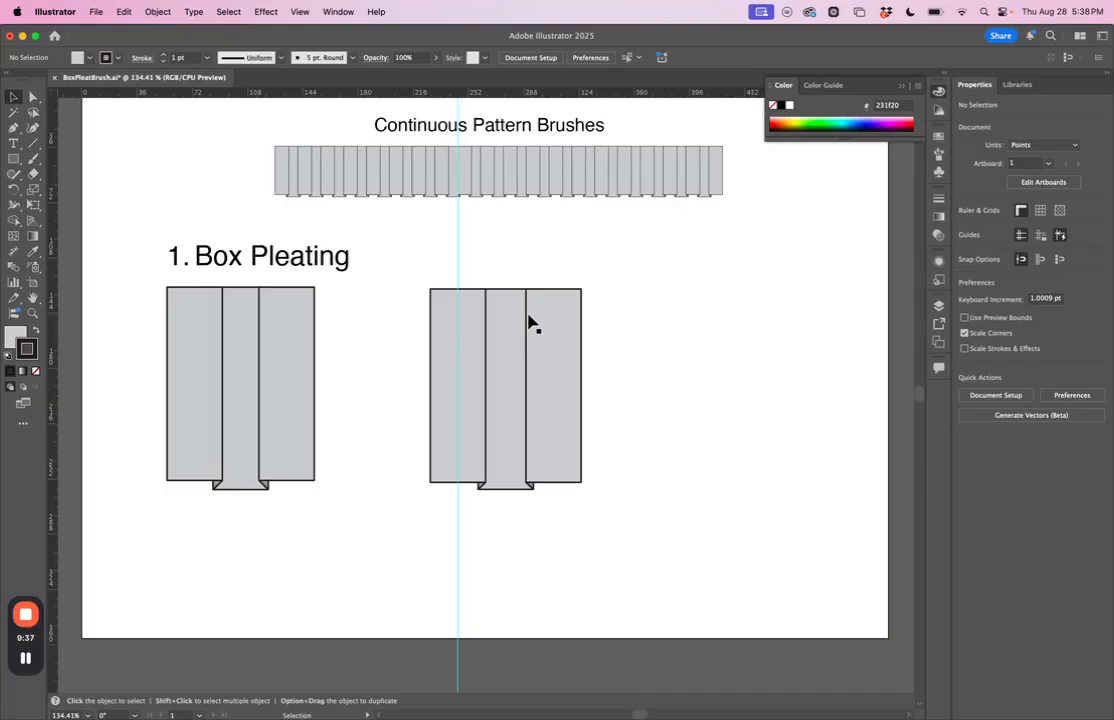
Step: Place a vertical ruler guide through the centre point of the new pleat unit's right panel, and deselect the panel
click(569, 340)
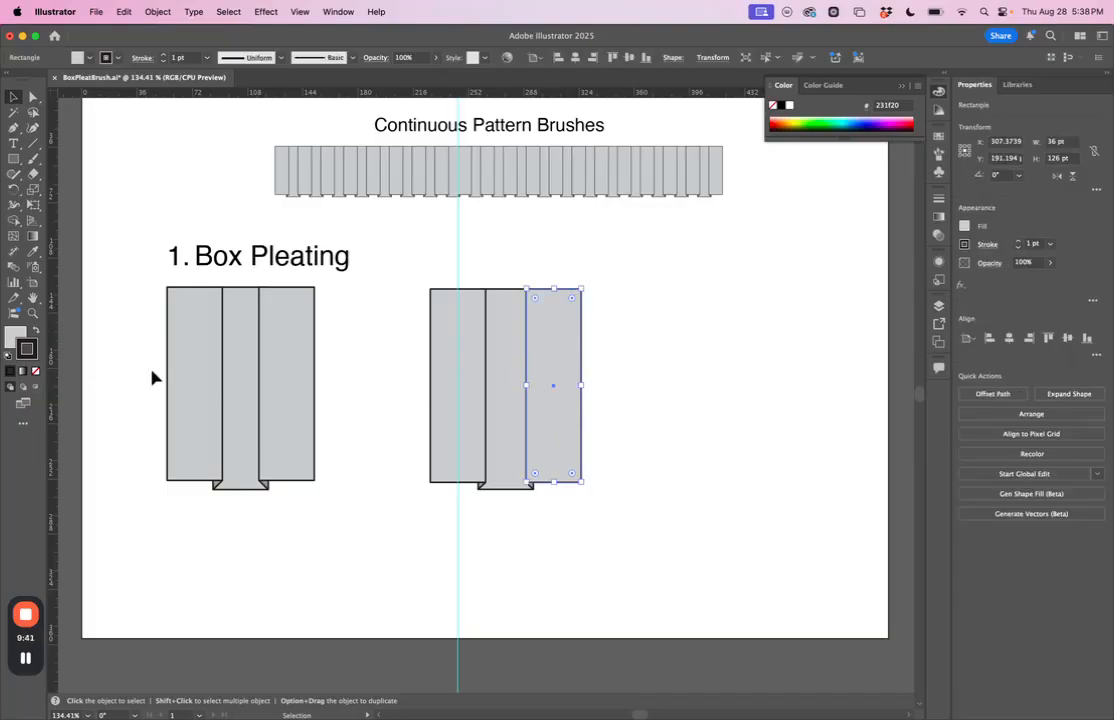
drag(52, 362, 552, 393)
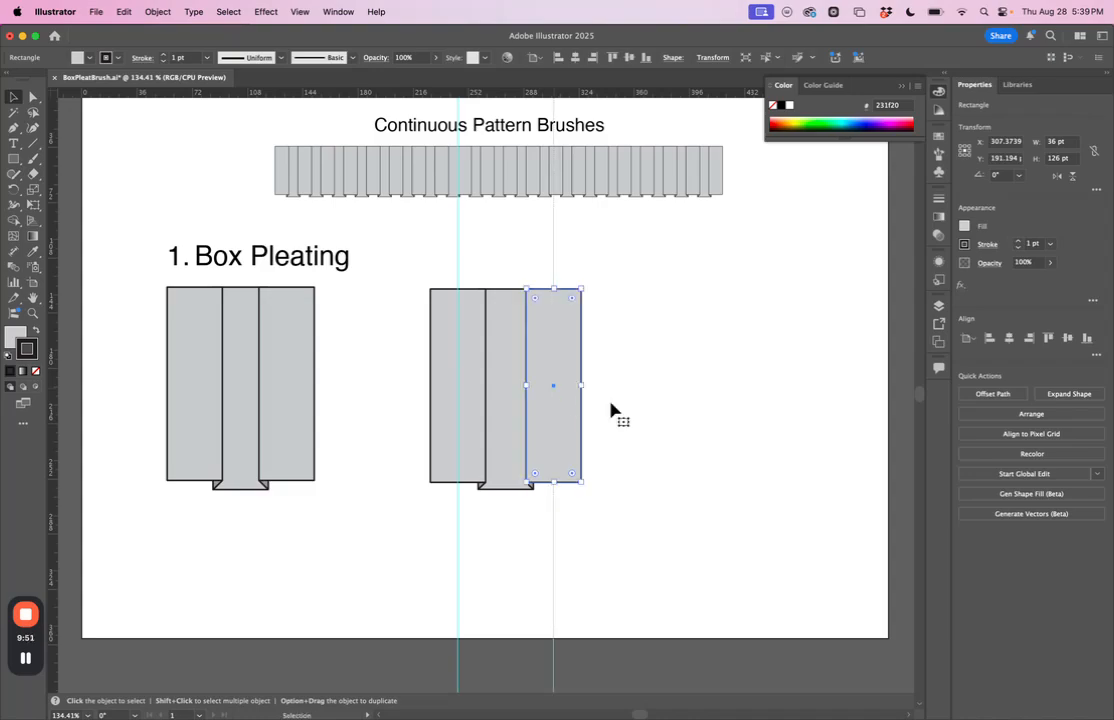
click(530, 273)
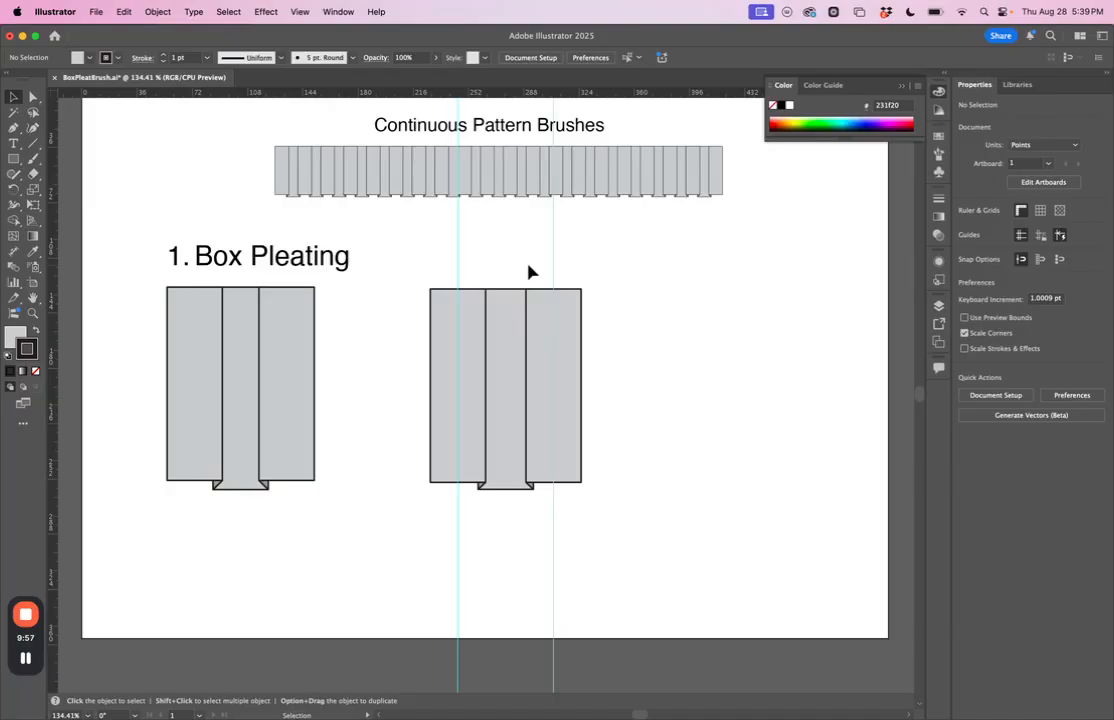
Step: Draw a rectangle with no fill and no stroke between the two guides, about 62 by 138 pt, extending slightly above and below the new pleat unit
key(m)
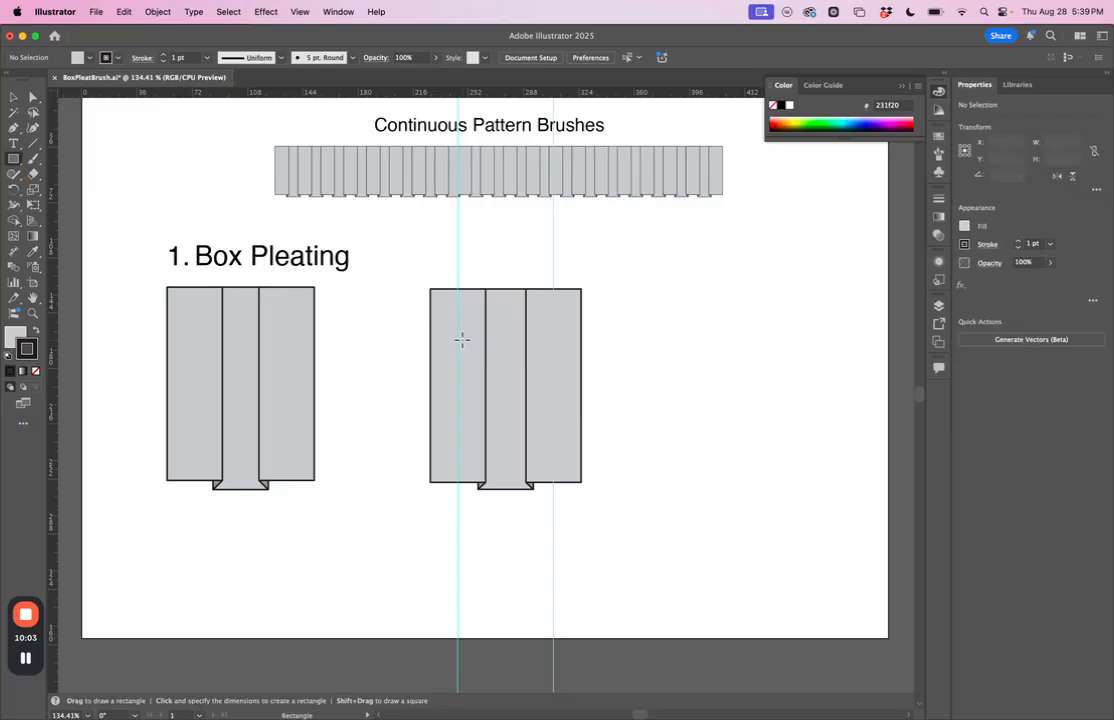
key(v)
click(20, 338)
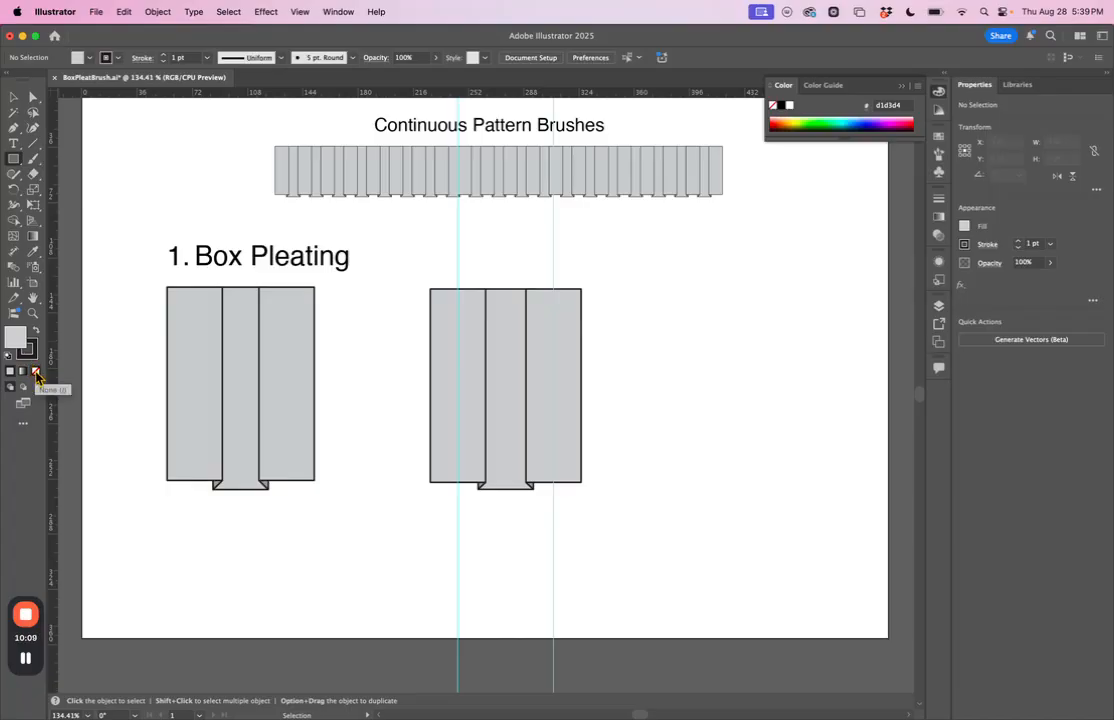
click(36, 374)
click(32, 355)
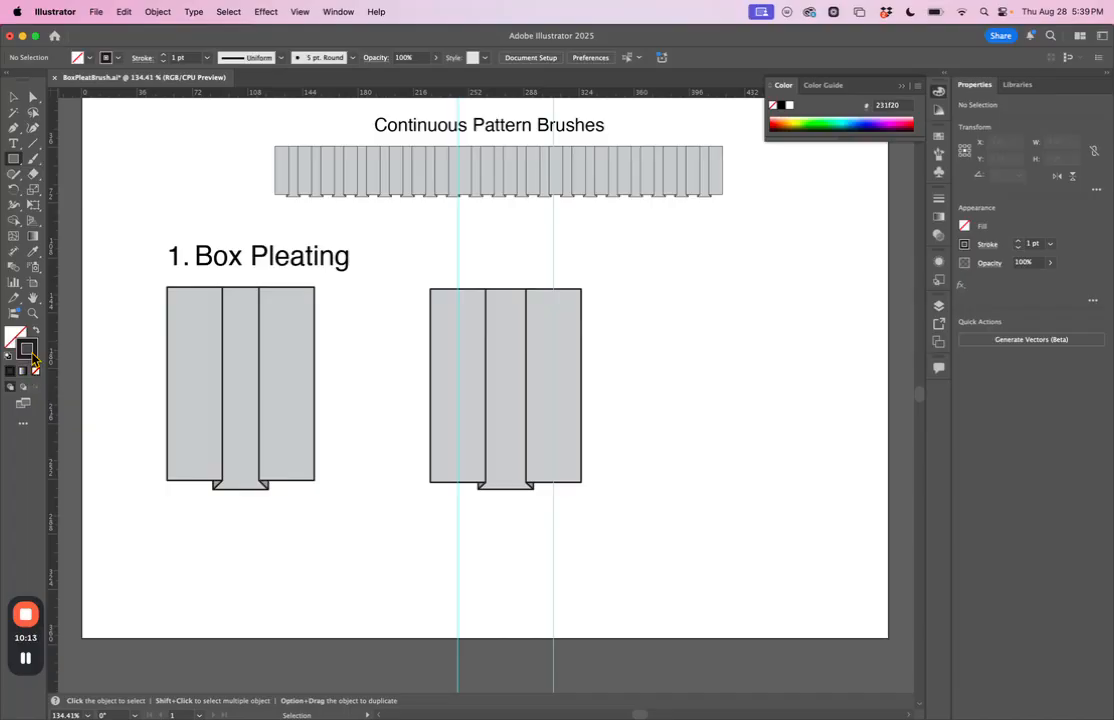
key(slash)
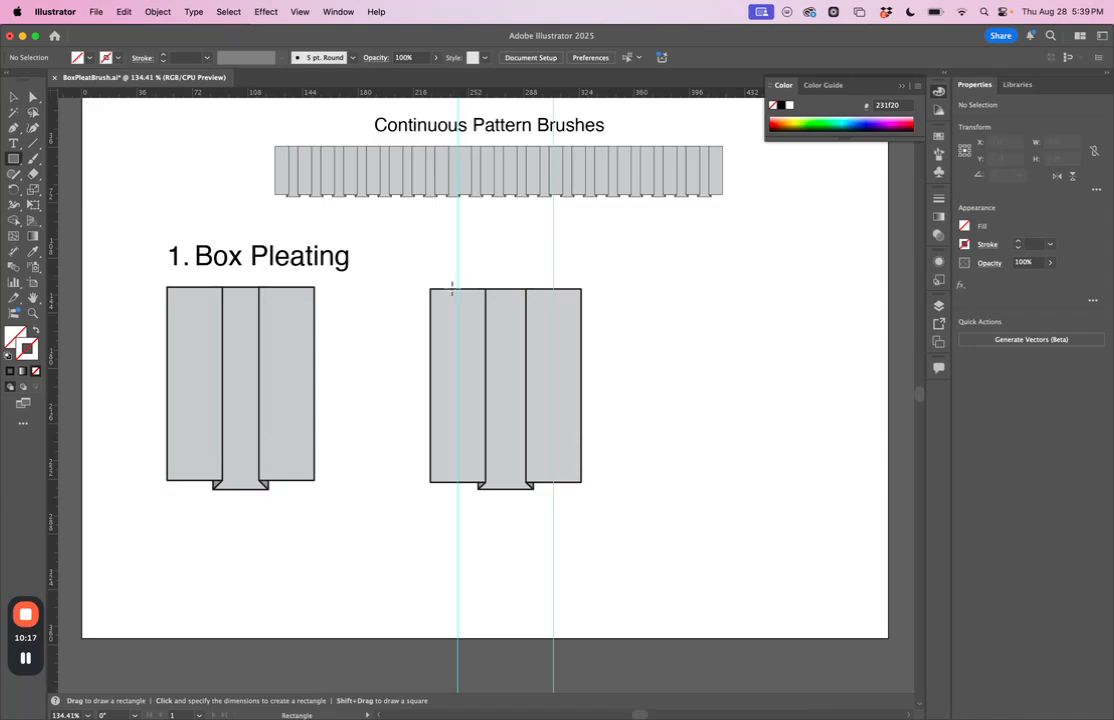
scroll(458, 280, up, 5)
scroll(458, 277, up, 3)
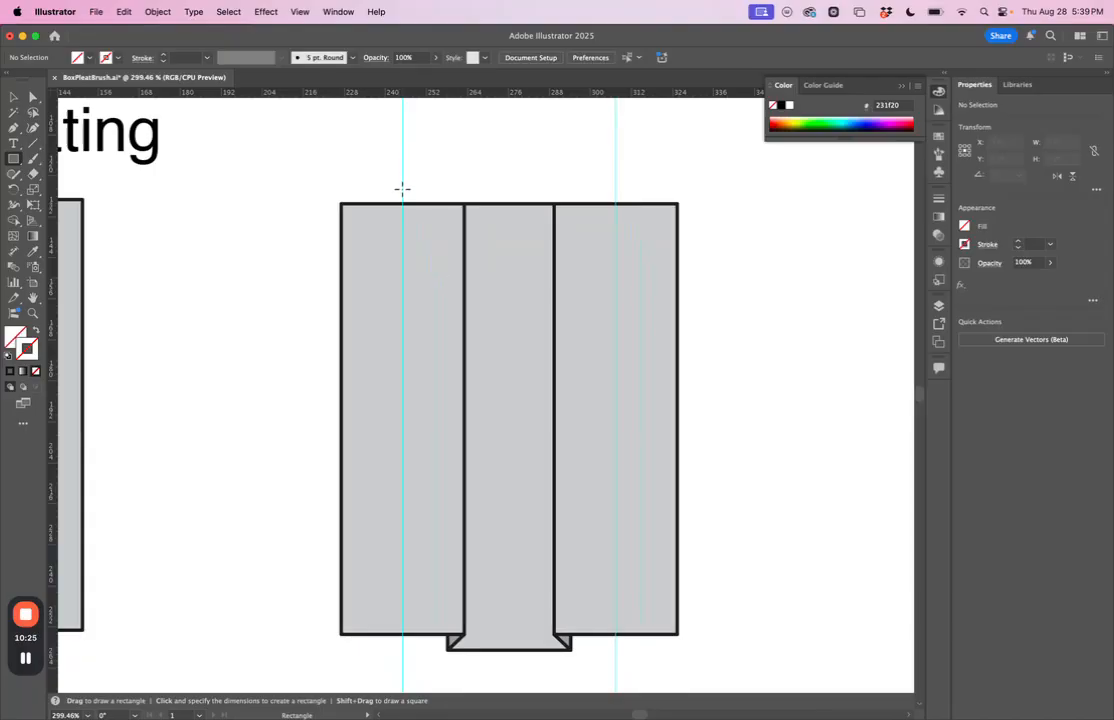
drag(402, 188, 617, 660)
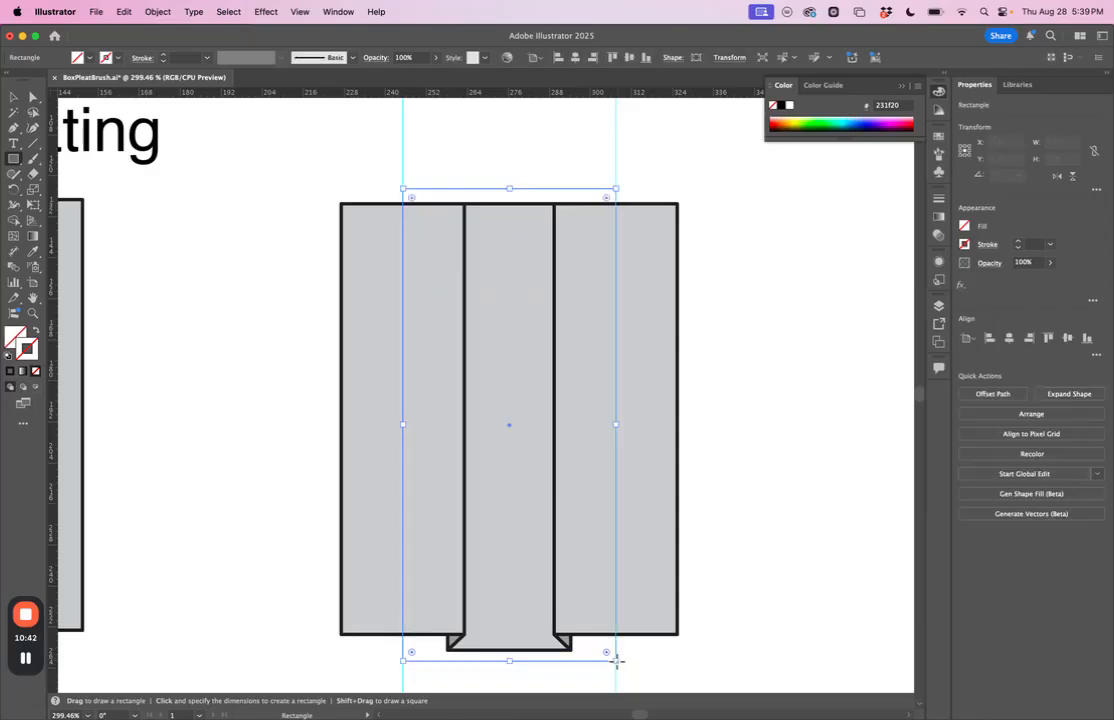
Step: Send the unpainted rectangle to the back, deselect it, and check the stacking order of the objects in Layer 1
scroll(617, 660, down, 5)
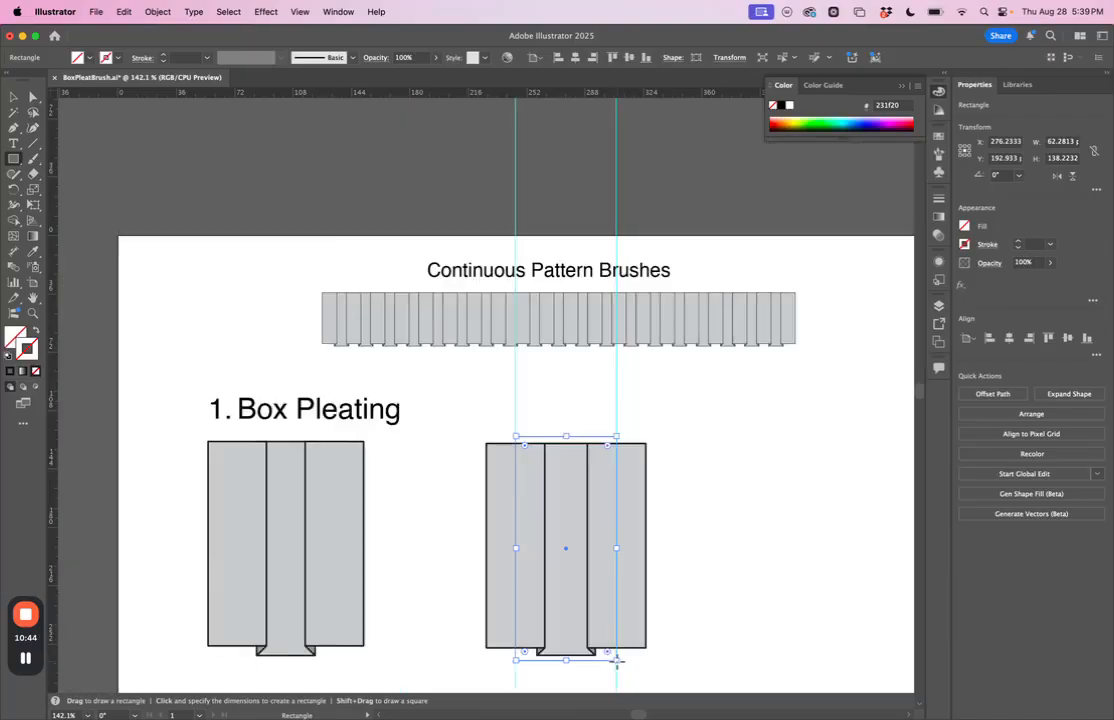
scroll(617, 660, down, 3)
scroll(617, 660, right, 2)
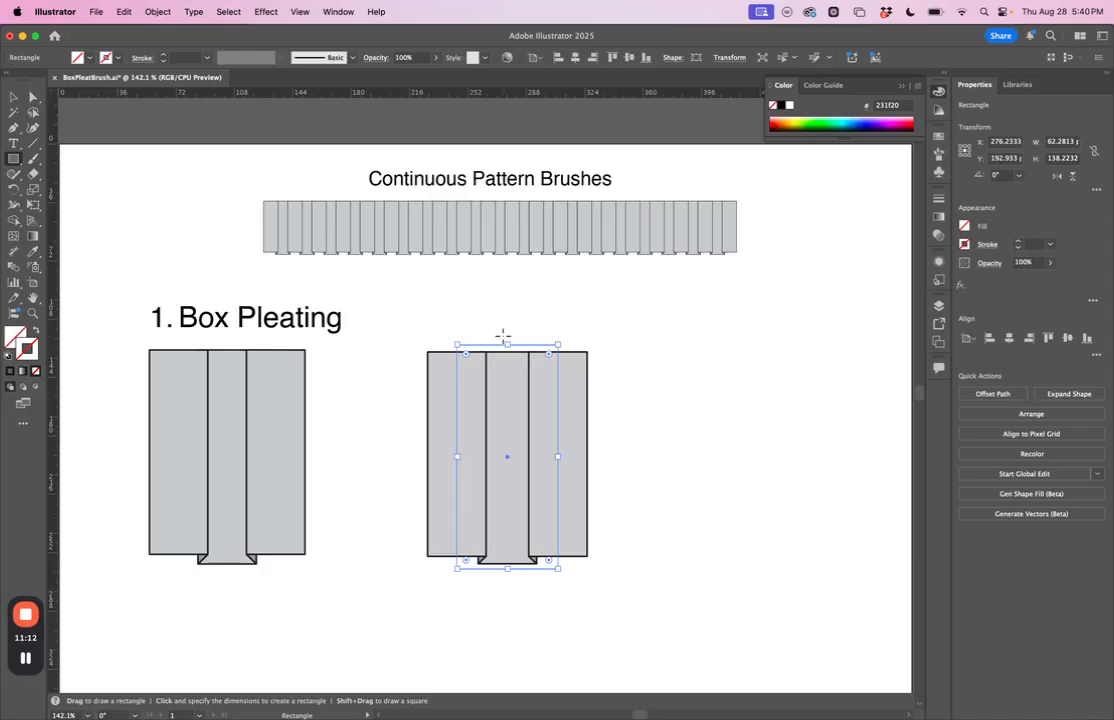
click(14, 96)
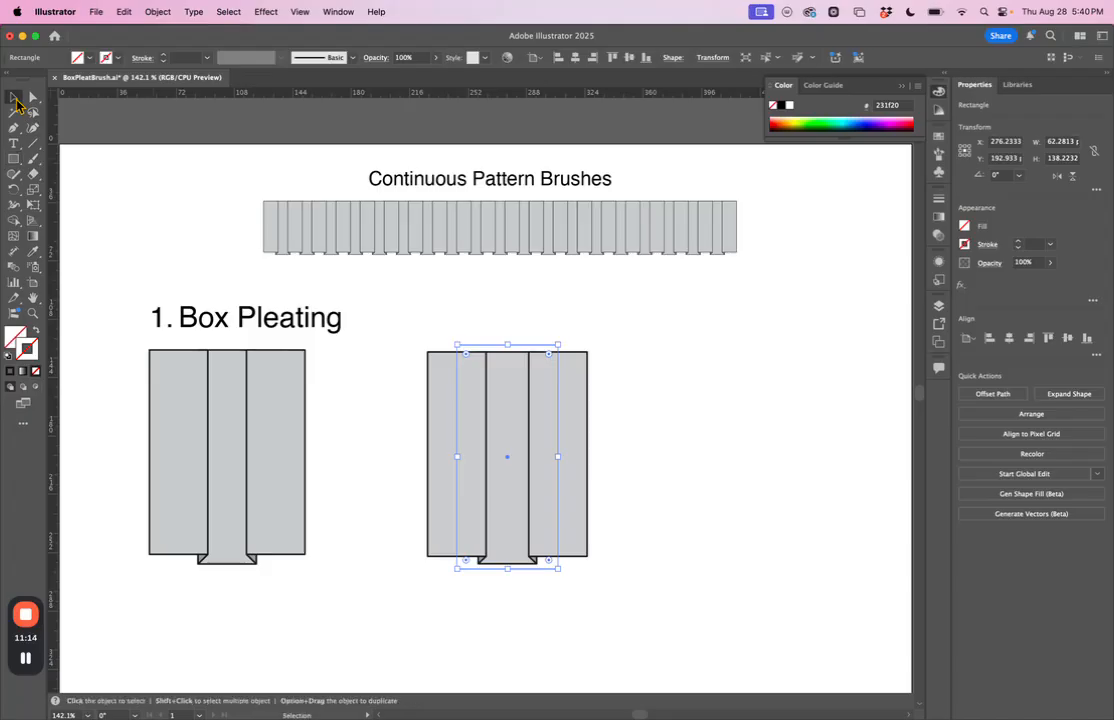
click(156, 12)
mouse_move(214, 49)
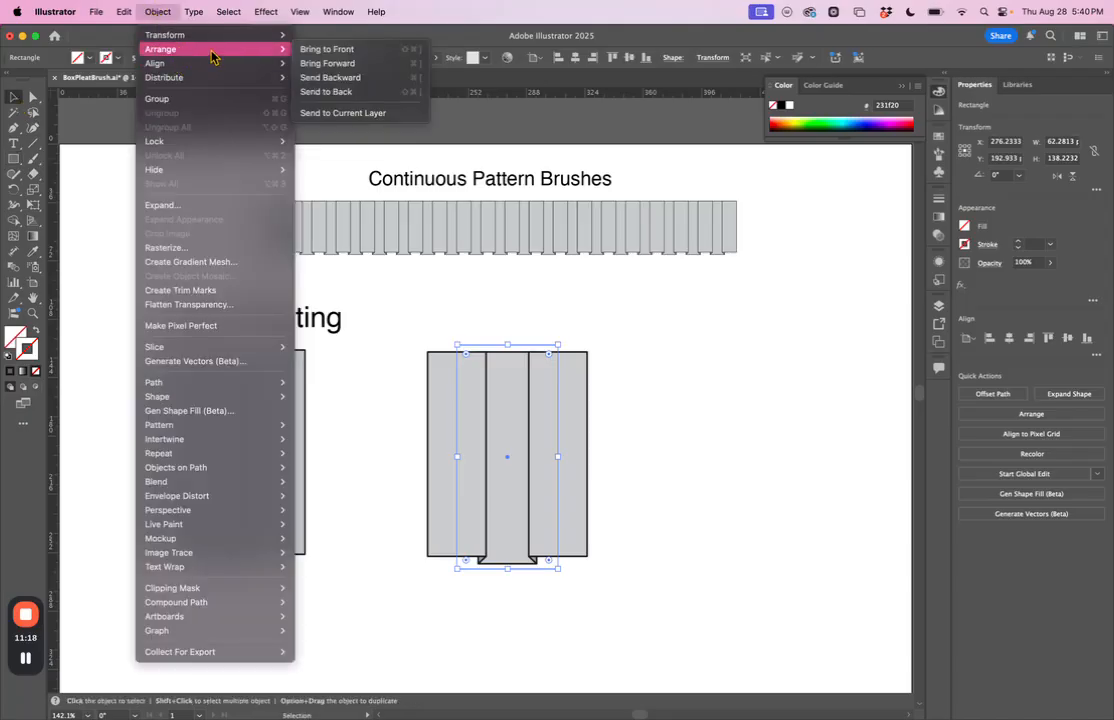
click(330, 92)
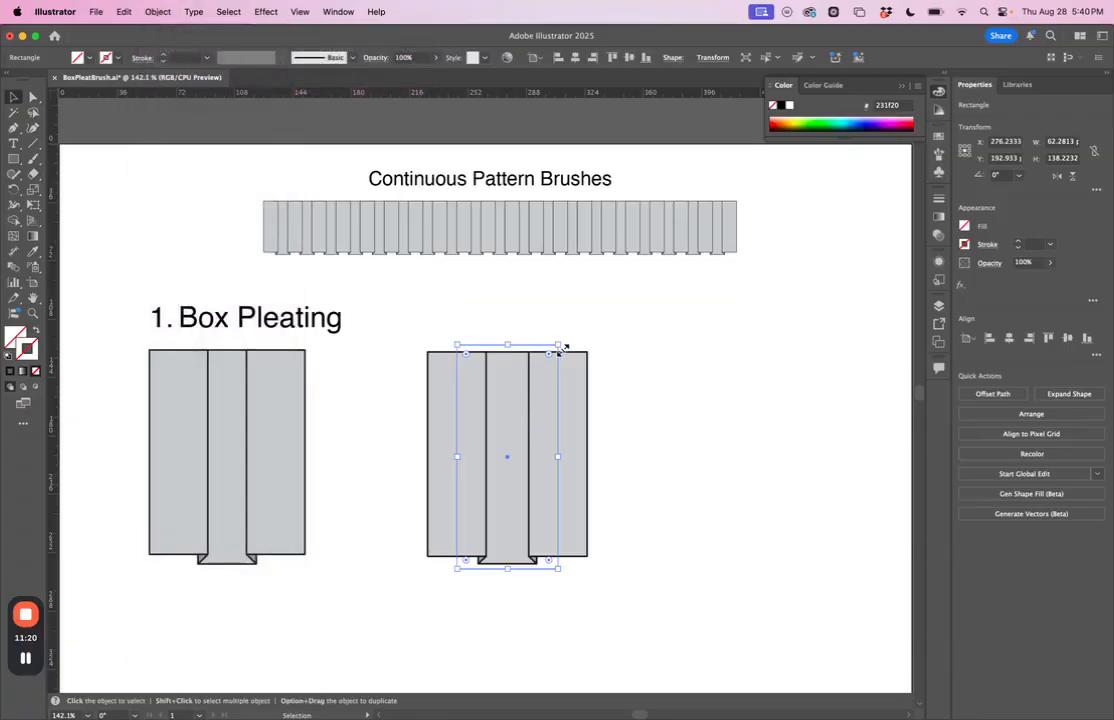
click(672, 350)
click(939, 306)
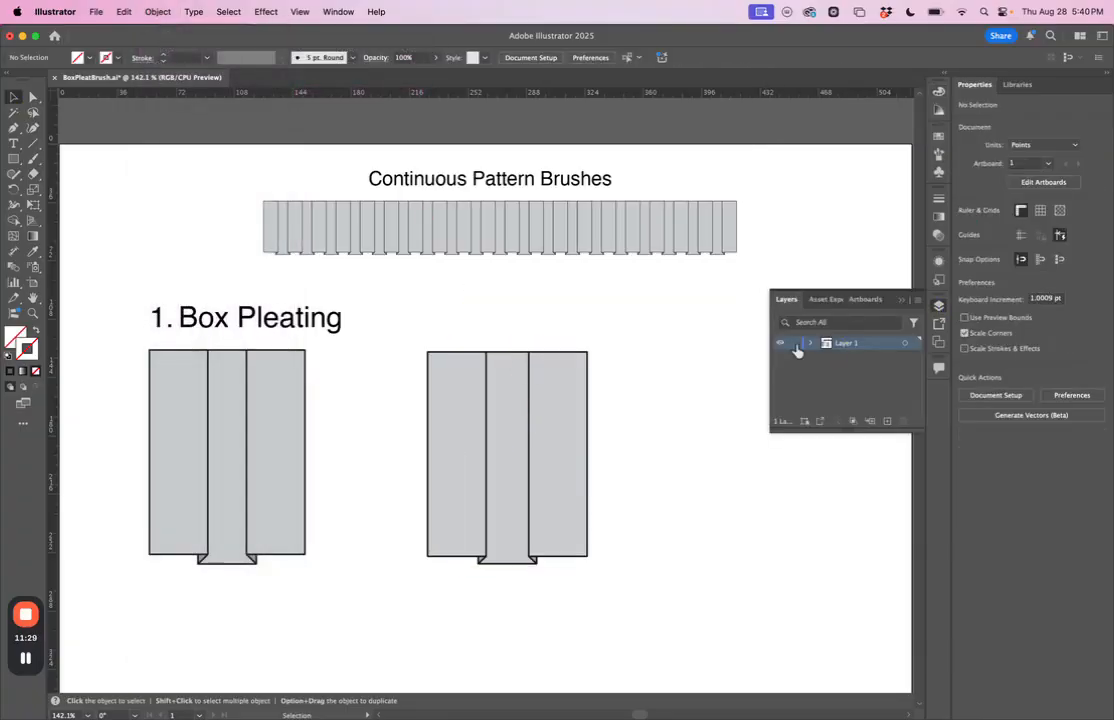
click(808, 344)
scroll(840, 410, down, 2)
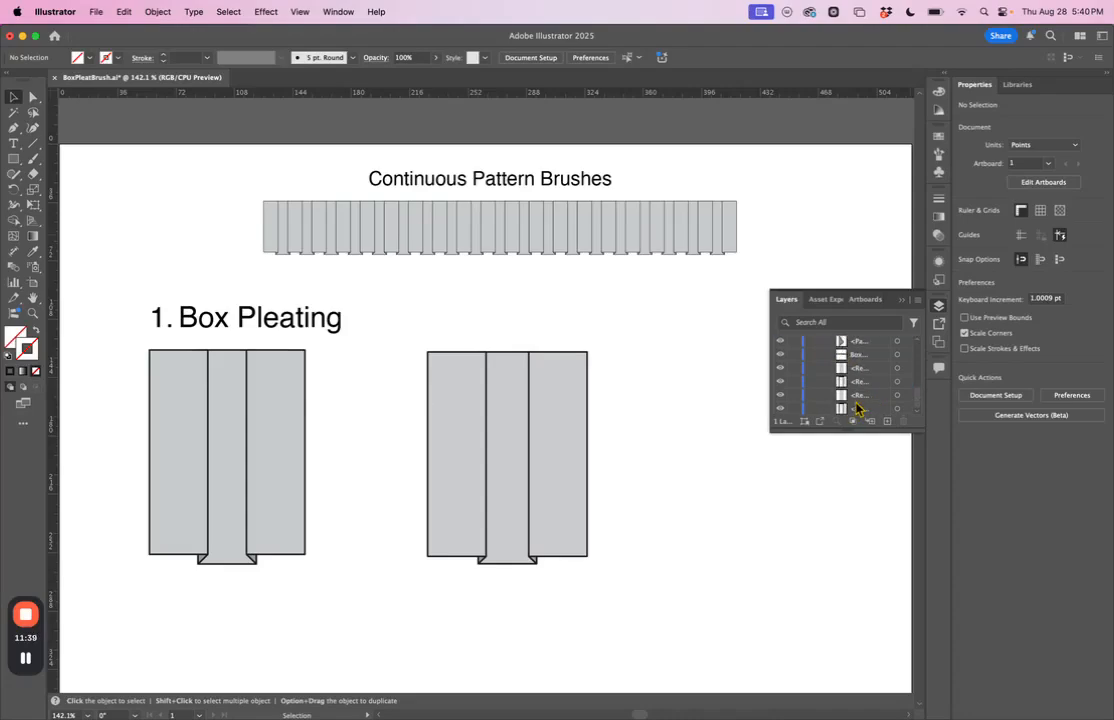
scroll(851, 413, up, 1)
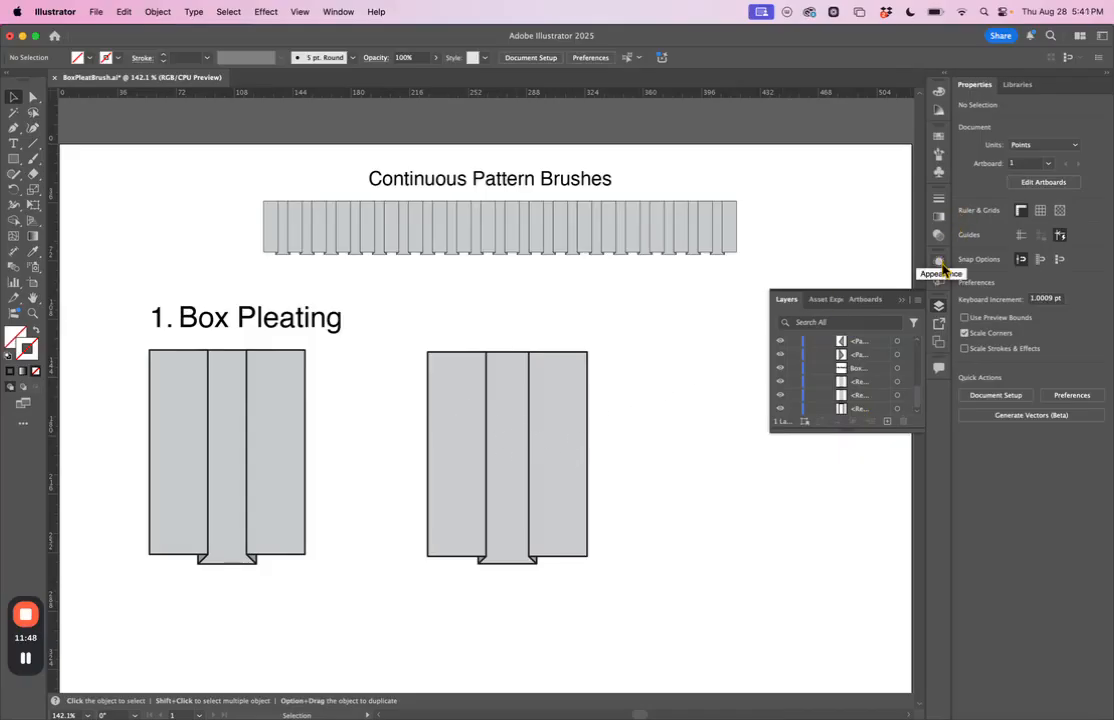
click(939, 306)
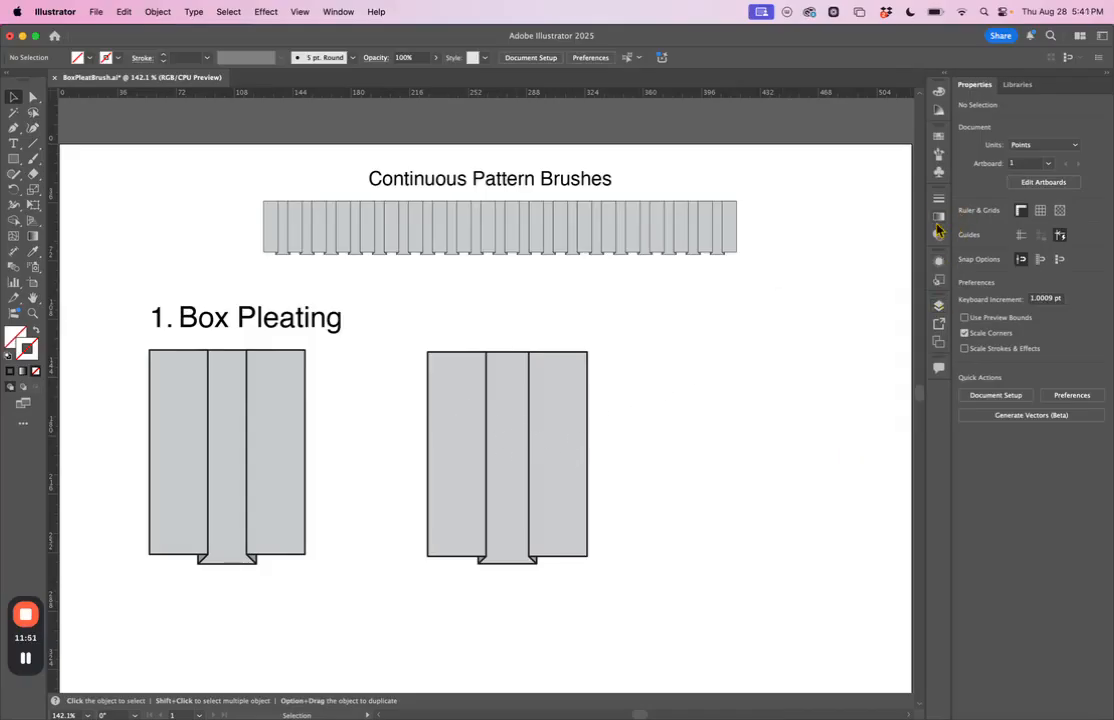
Step: Show the full brush list, and move the whole new pleat unit with its unpainted rectangle to about X 282.6, Y 180.6 pt
click(937, 165)
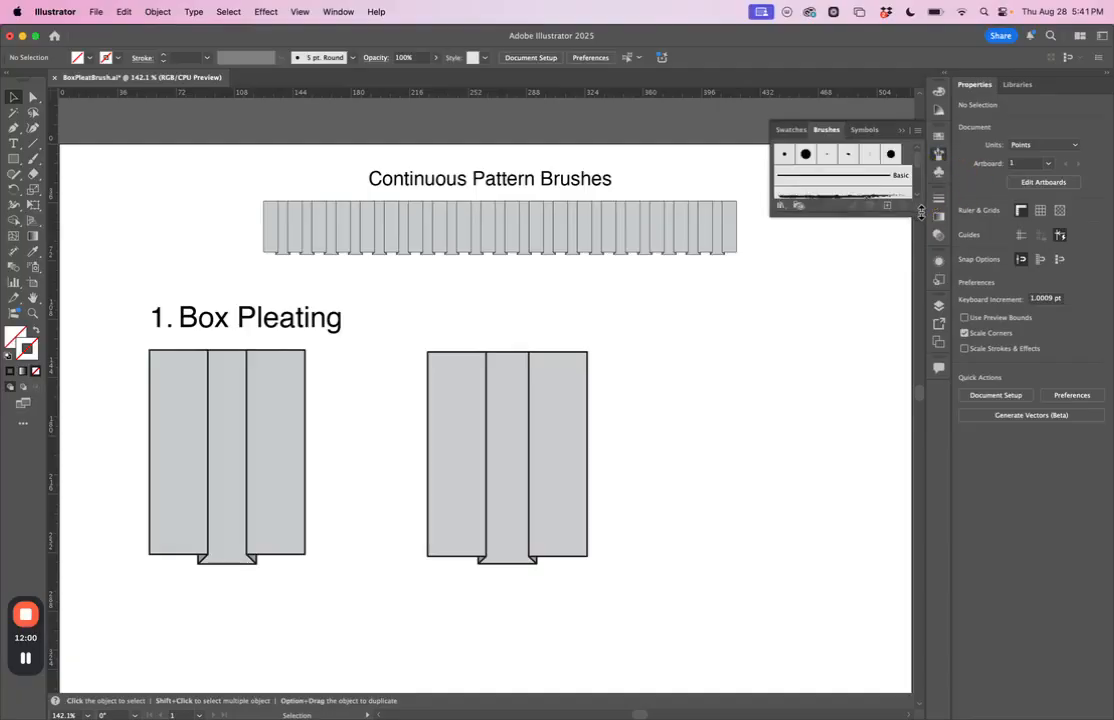
drag(921, 211, 908, 358)
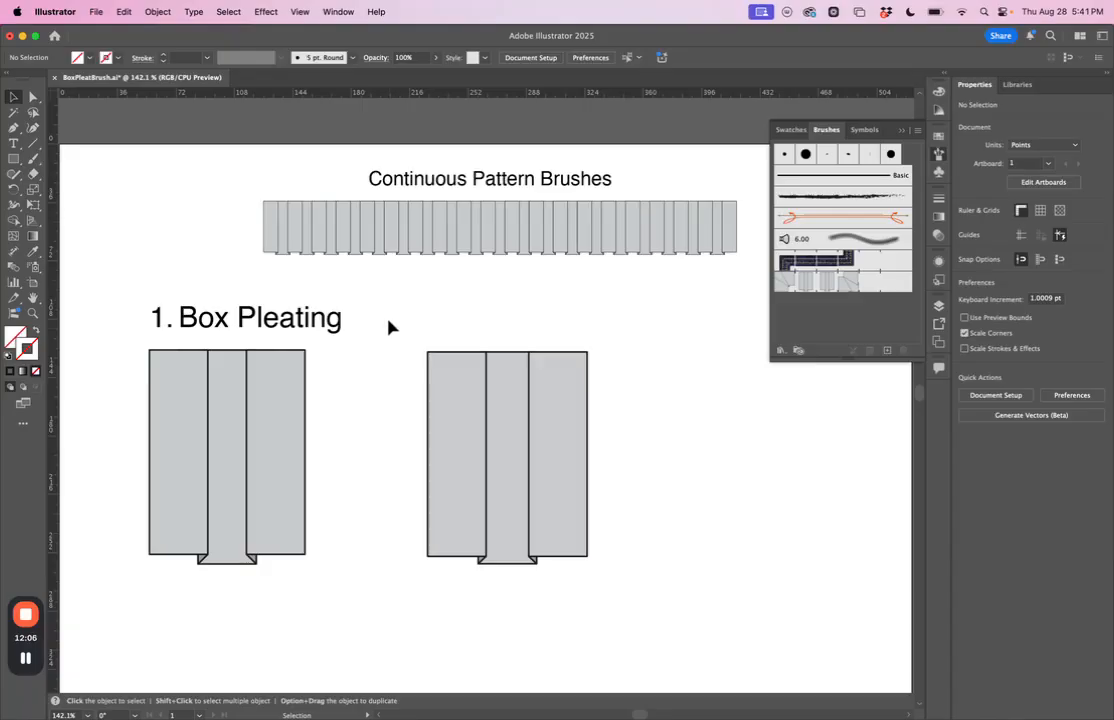
mouse_move(385, 311)
mouse_down()
mouse_move(525, 502)
mouse_move(657, 604)
mouse_up()
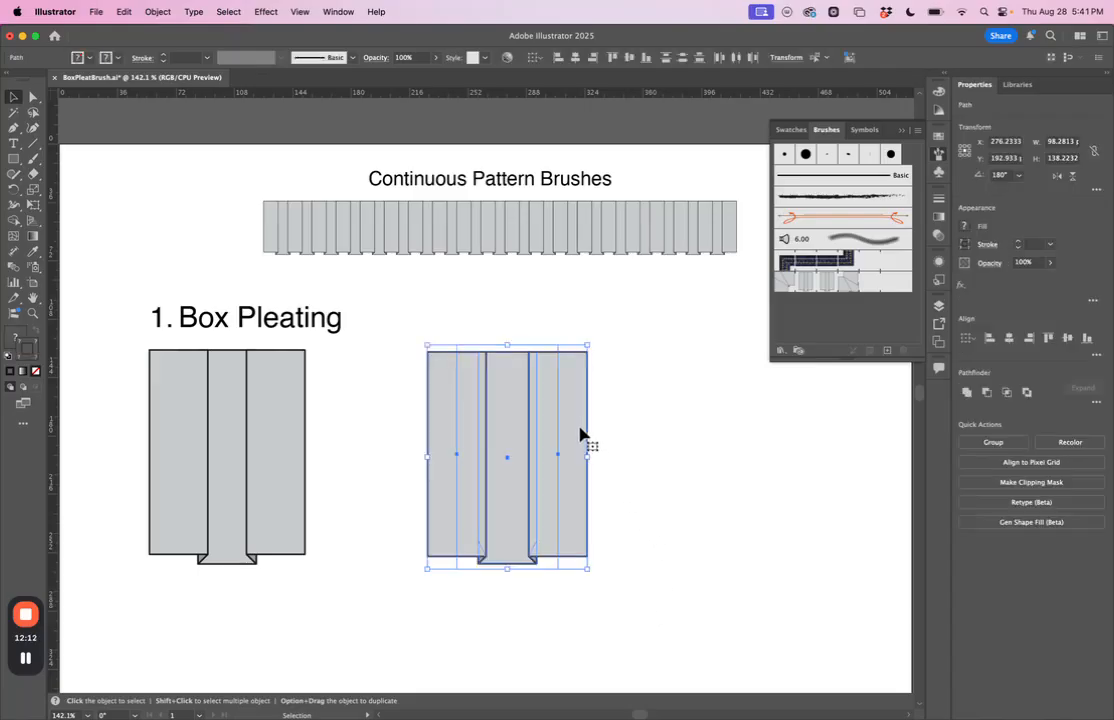
mouse_move(565, 425)
mouse_down()
mouse_move(813, 328)
mouse_move(520, 415)
mouse_move(575, 406)
mouse_up()
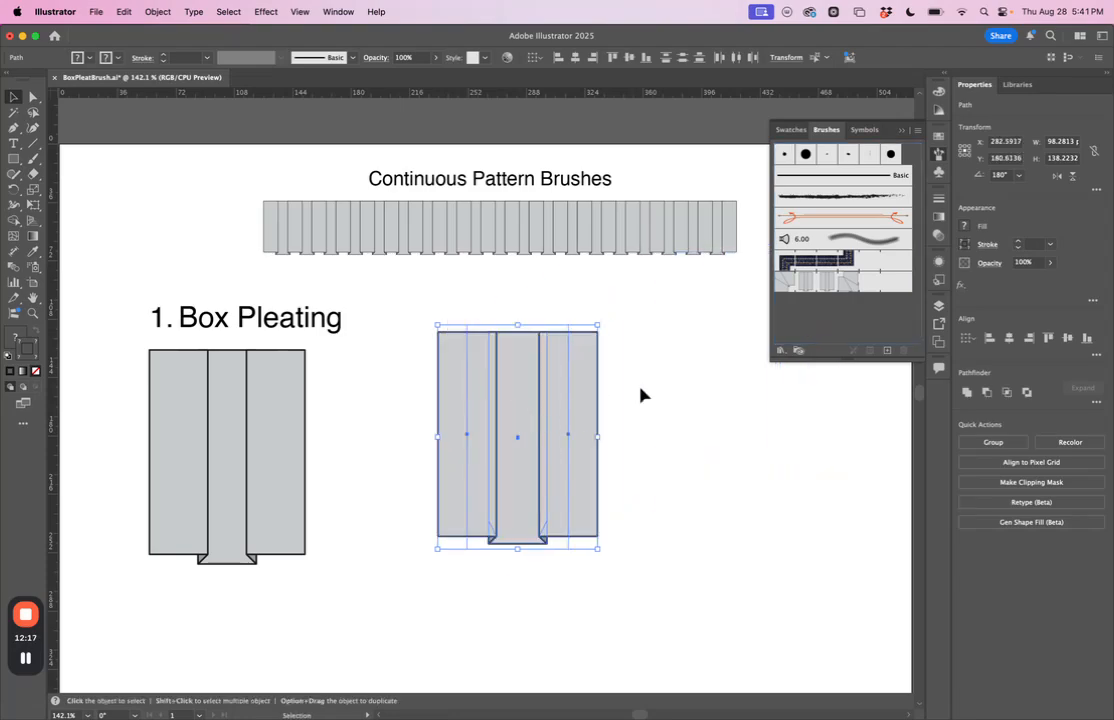
Step: Create a Pattern Brush from the selected pleat unit with Auto-Centered outer and inner corner tiles, and deselect the artwork
click(887, 351)
mouse_move(716, 208)
mouse_down()
mouse_move(699, 191)
mouse_move(529, 140)
mouse_up()
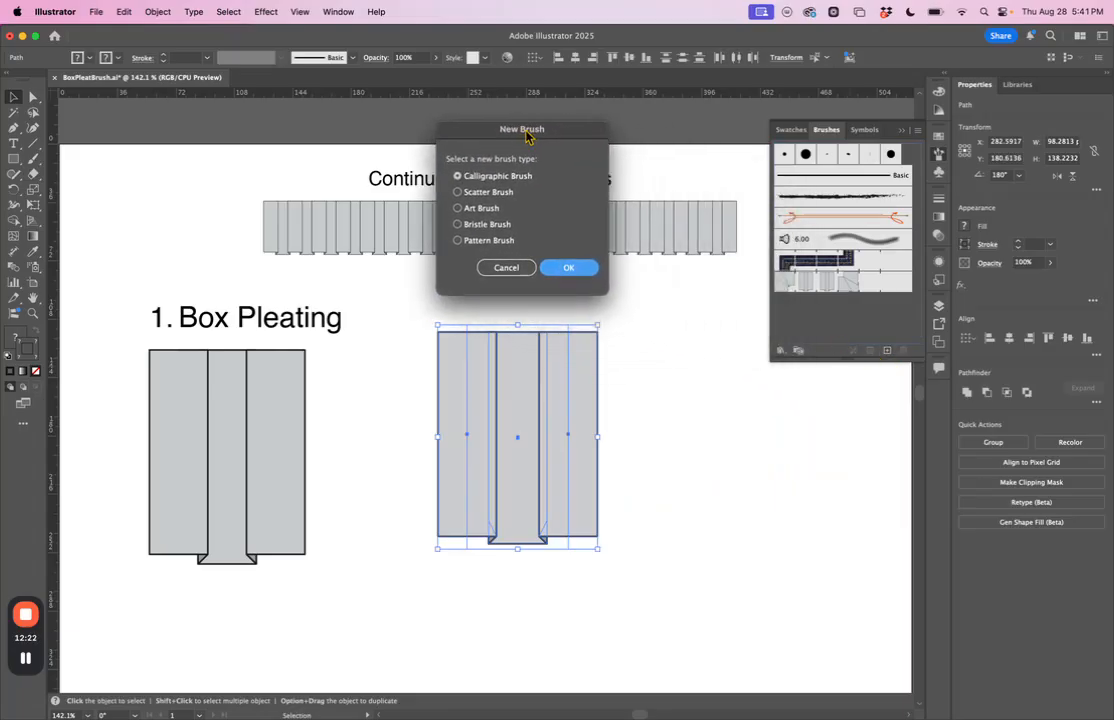
click(459, 242)
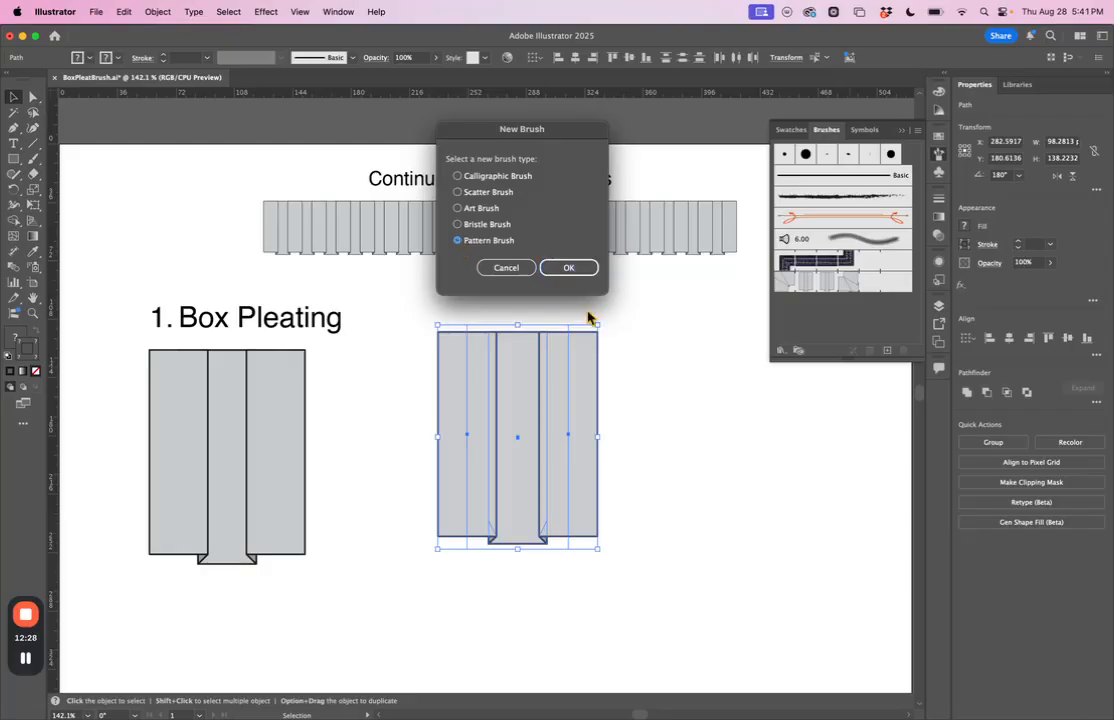
click(565, 272)
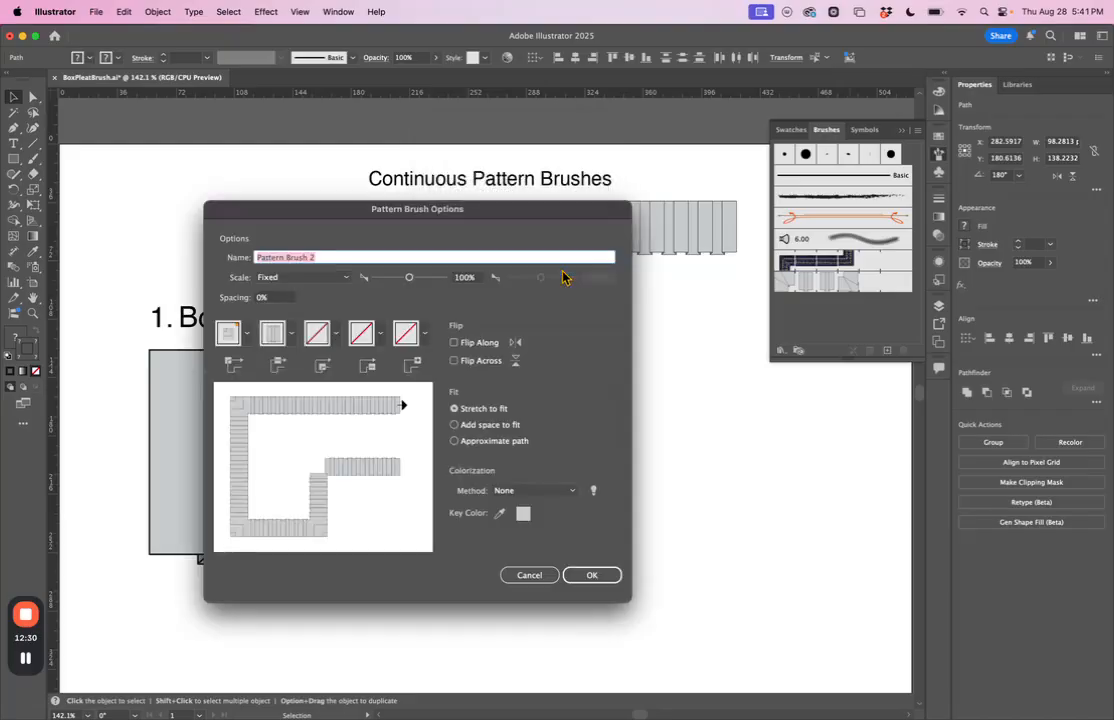
mouse_move(380, 222)
mouse_down()
mouse_move(585, 172)
mouse_move(480, 182)
mouse_up()
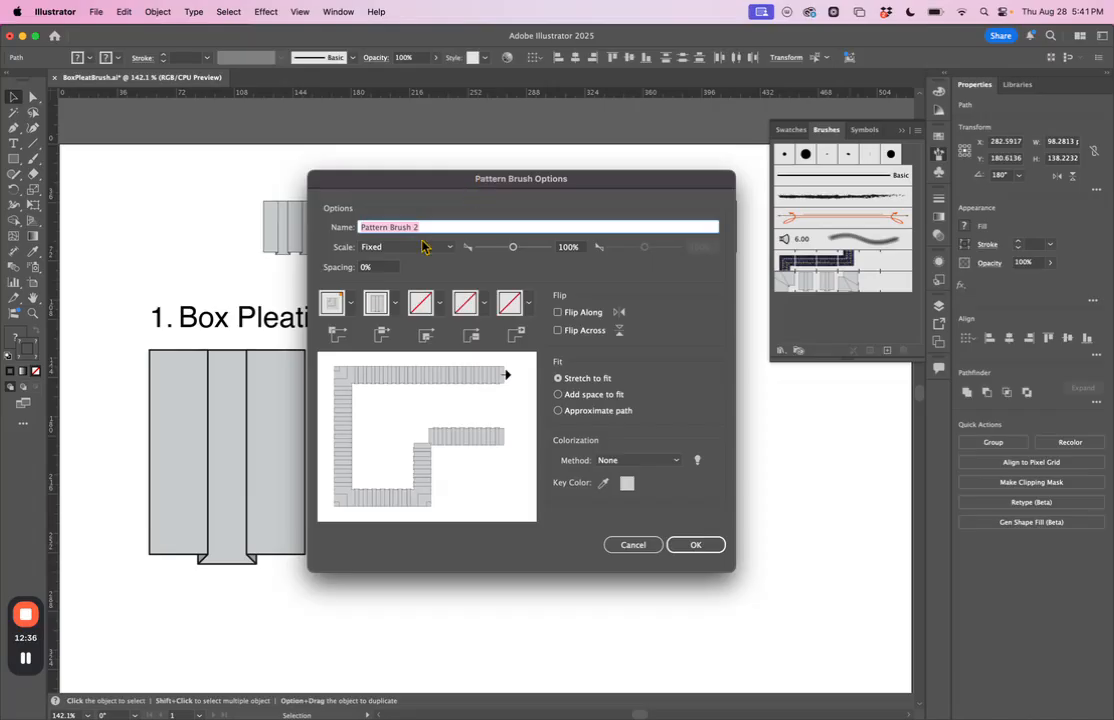
click(351, 311)
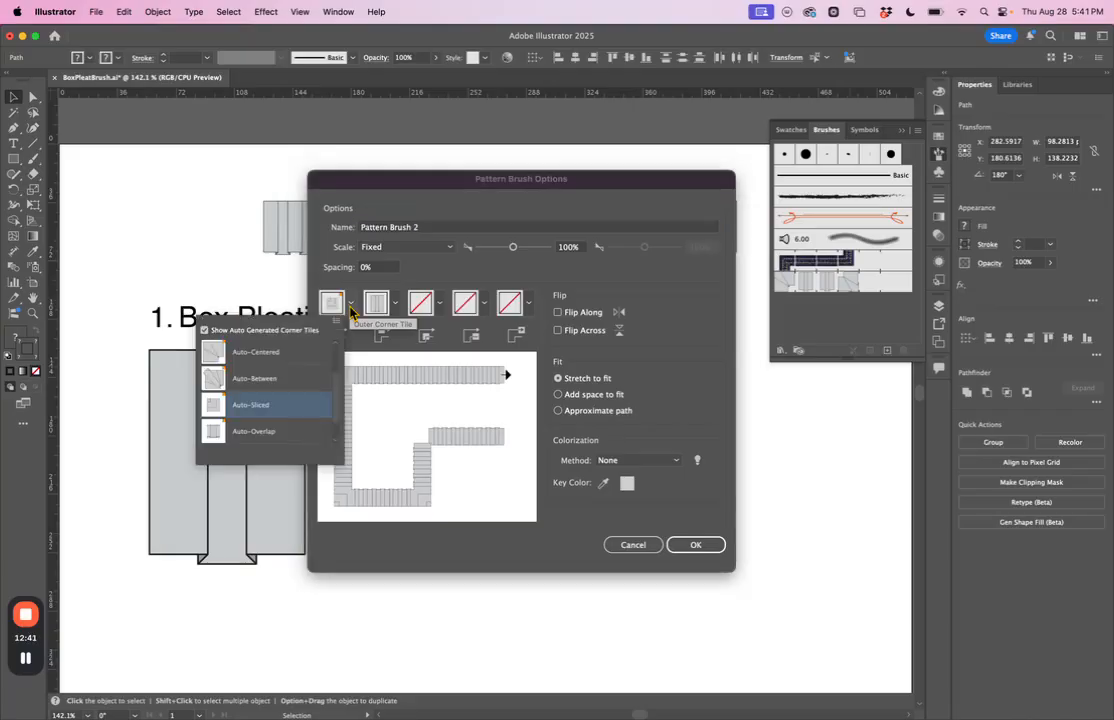
click(263, 362)
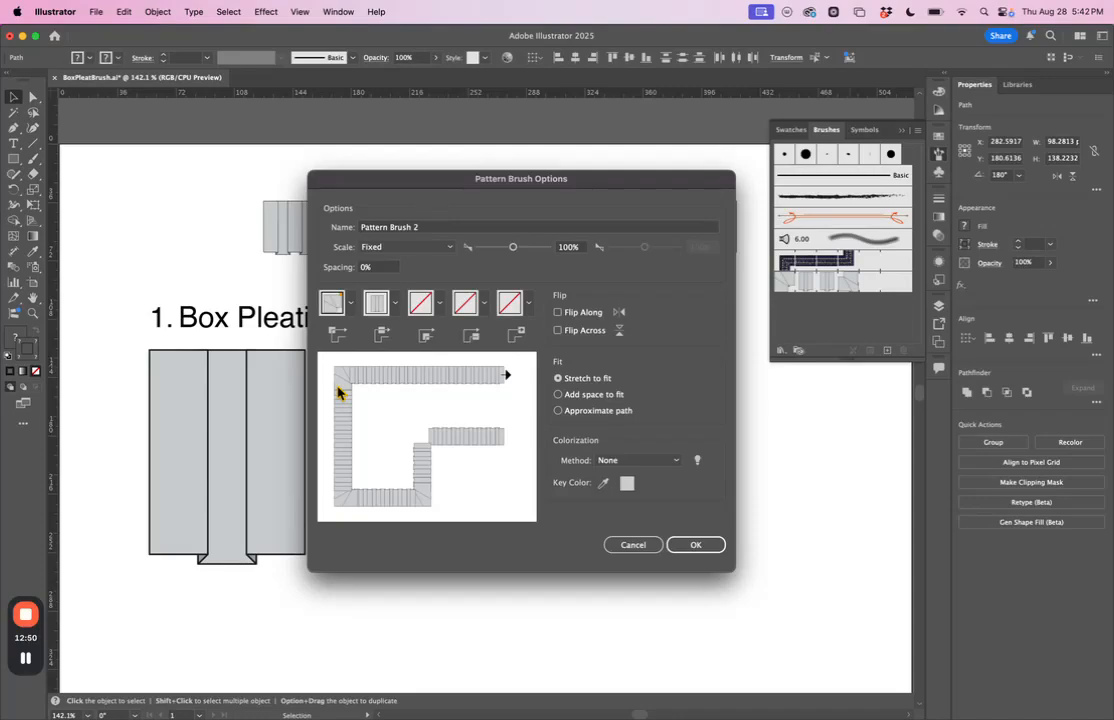
click(435, 307)
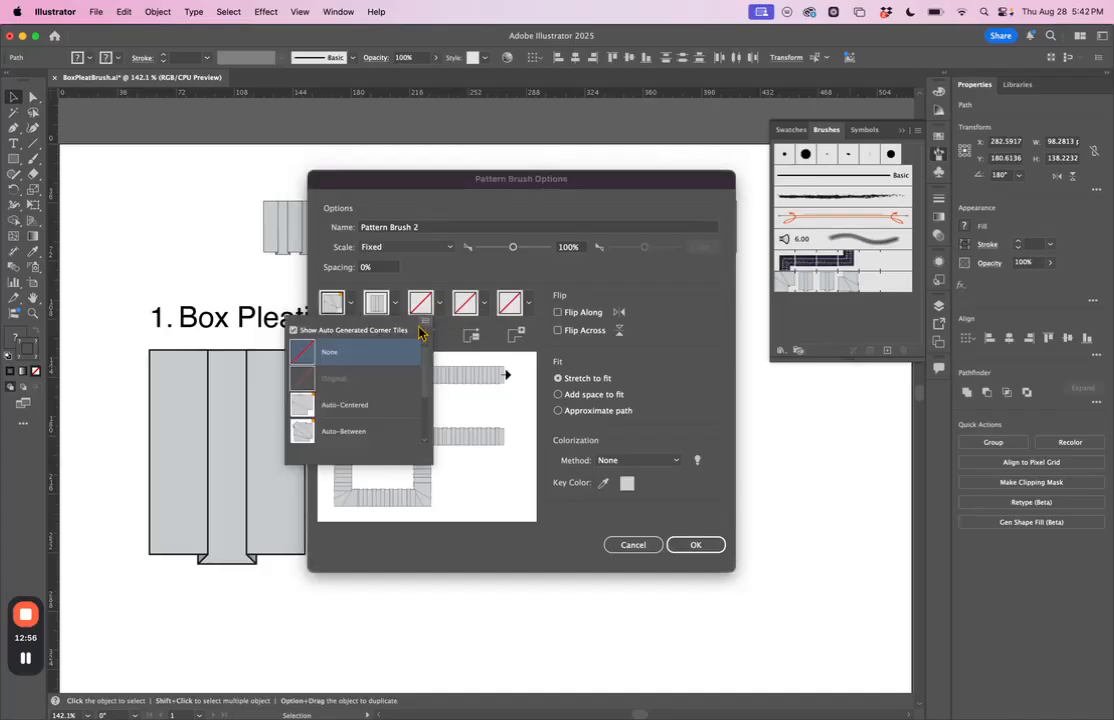
click(351, 408)
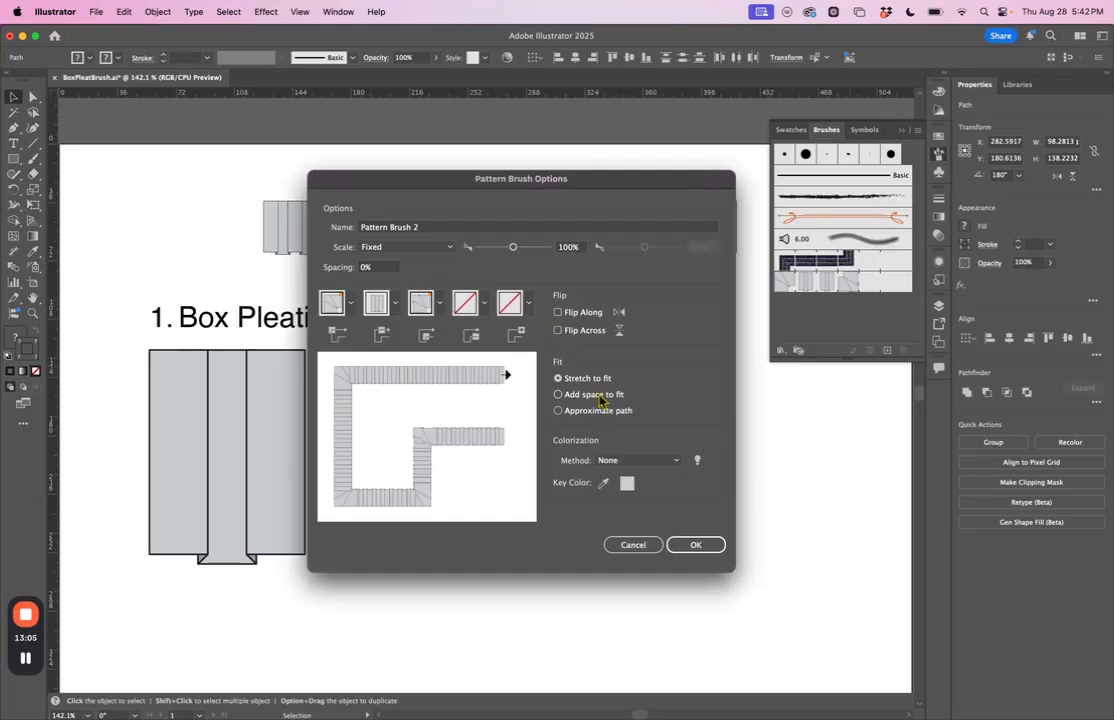
click(690, 544)
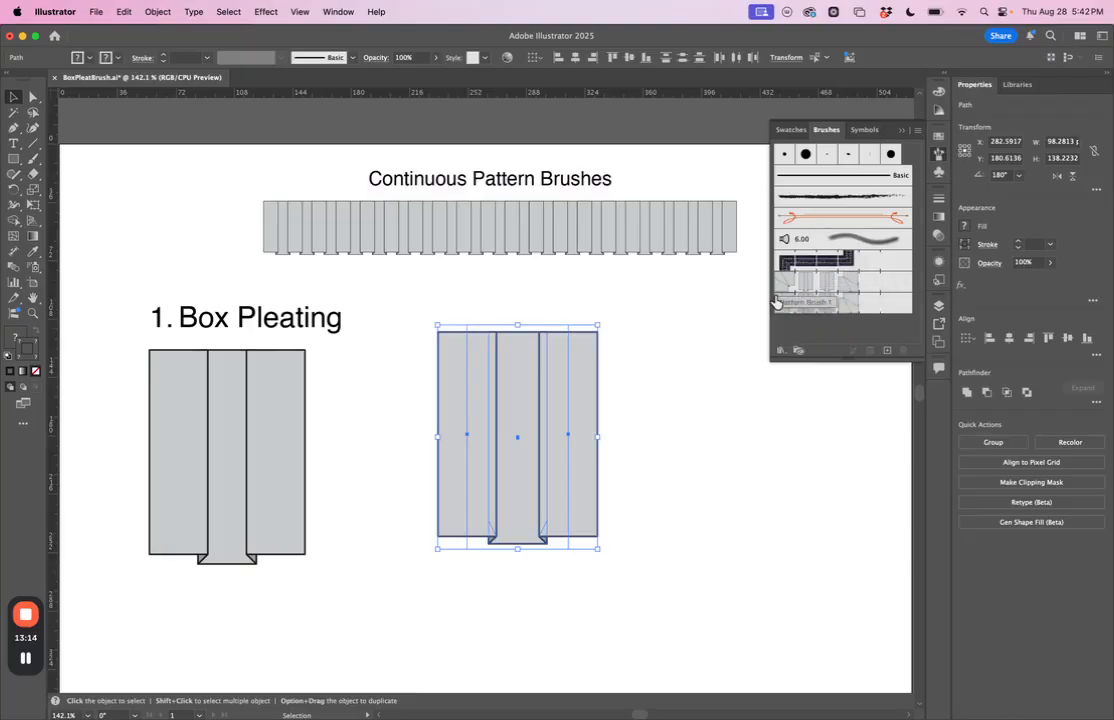
click(701, 403)
drag(686, 481, 652, 343)
Step: Draw a straight horizontal path about 265 pt long below the two pleat units and apply the new box pleat pattern brush
scroll(670, 400, down, 1)
scroll(666, 410, down, 4)
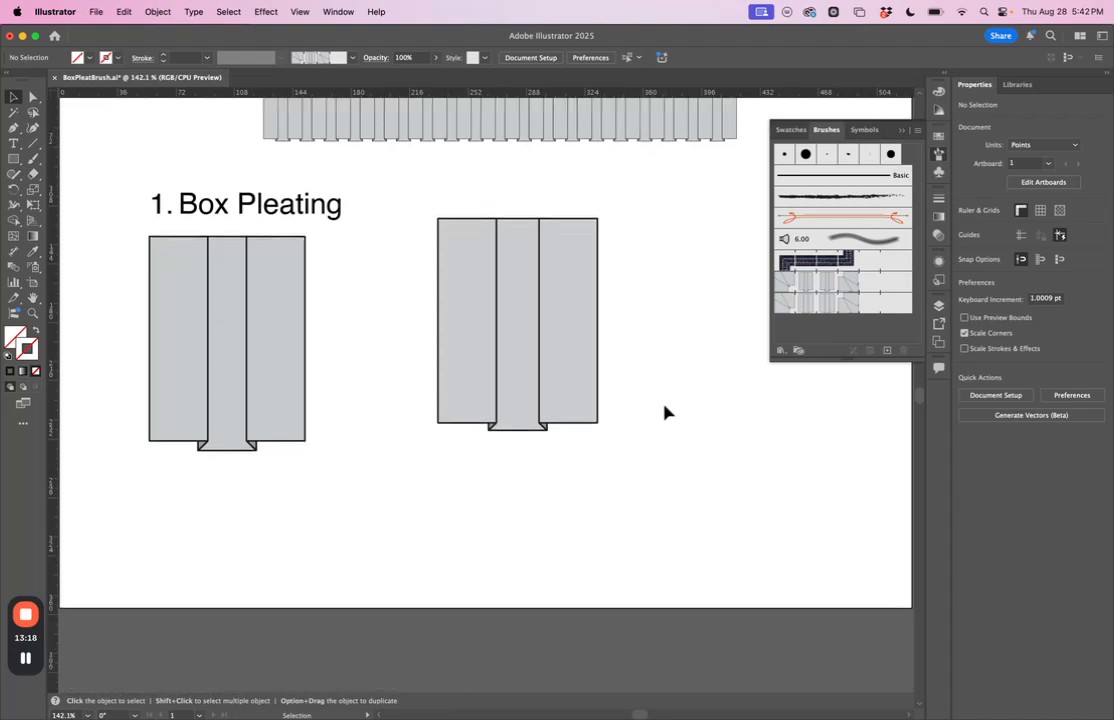
scroll(664, 405, up, 2)
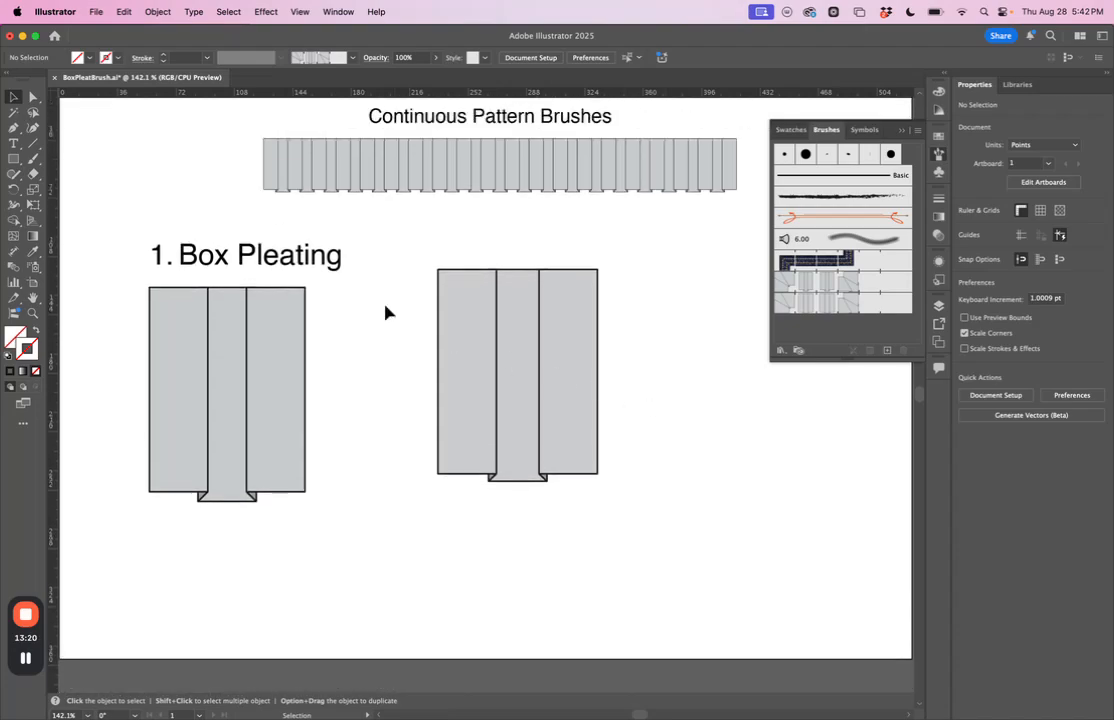
click(13, 129)
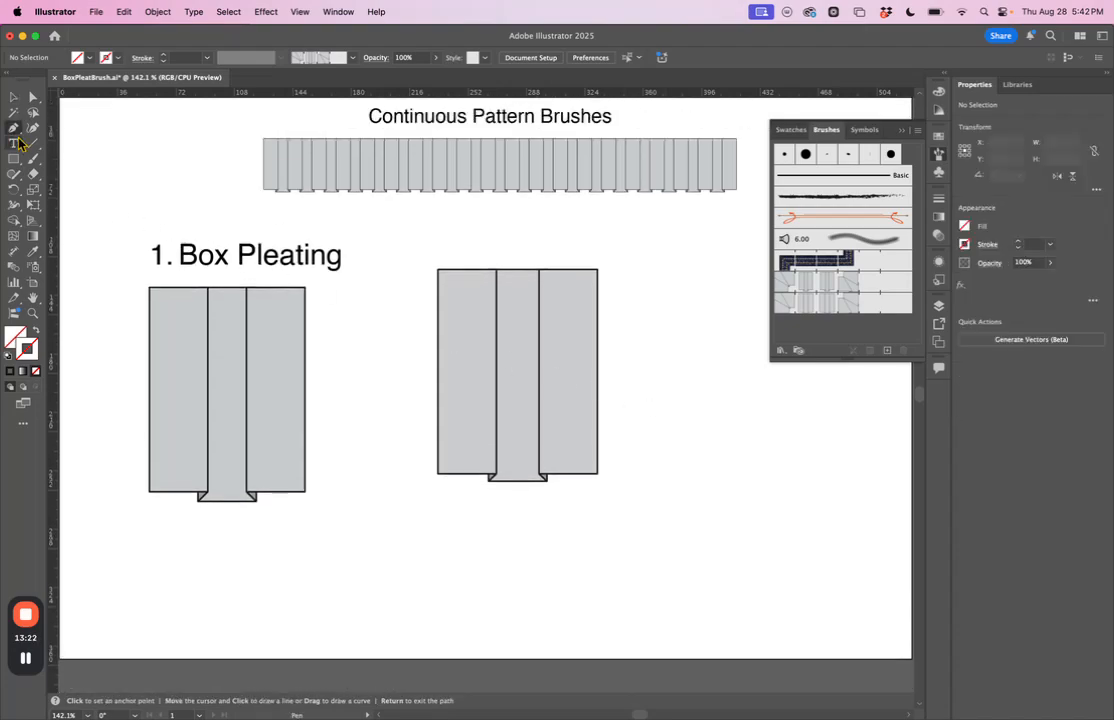
click(304, 562)
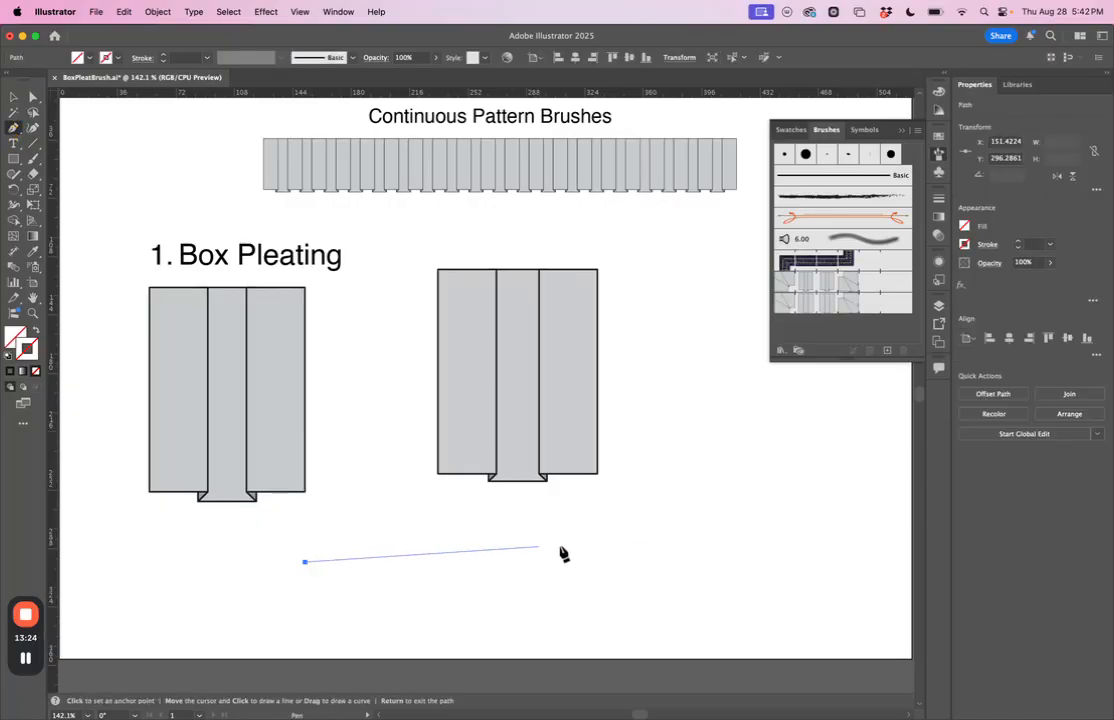
click(735, 562)
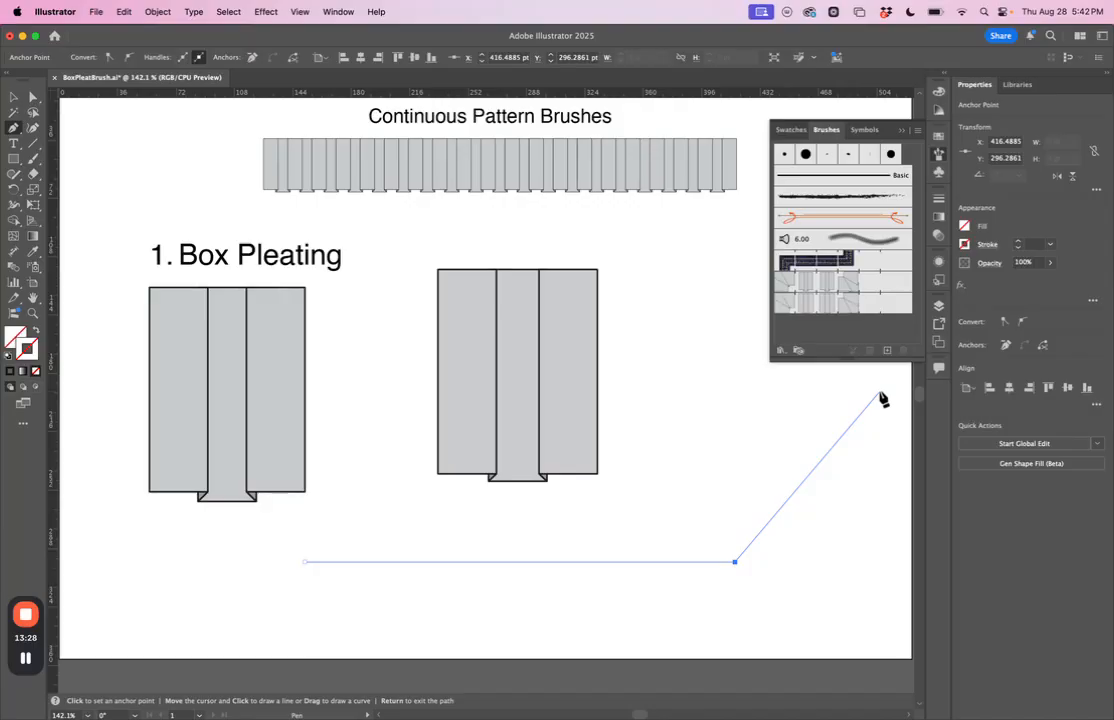
key(Escape)
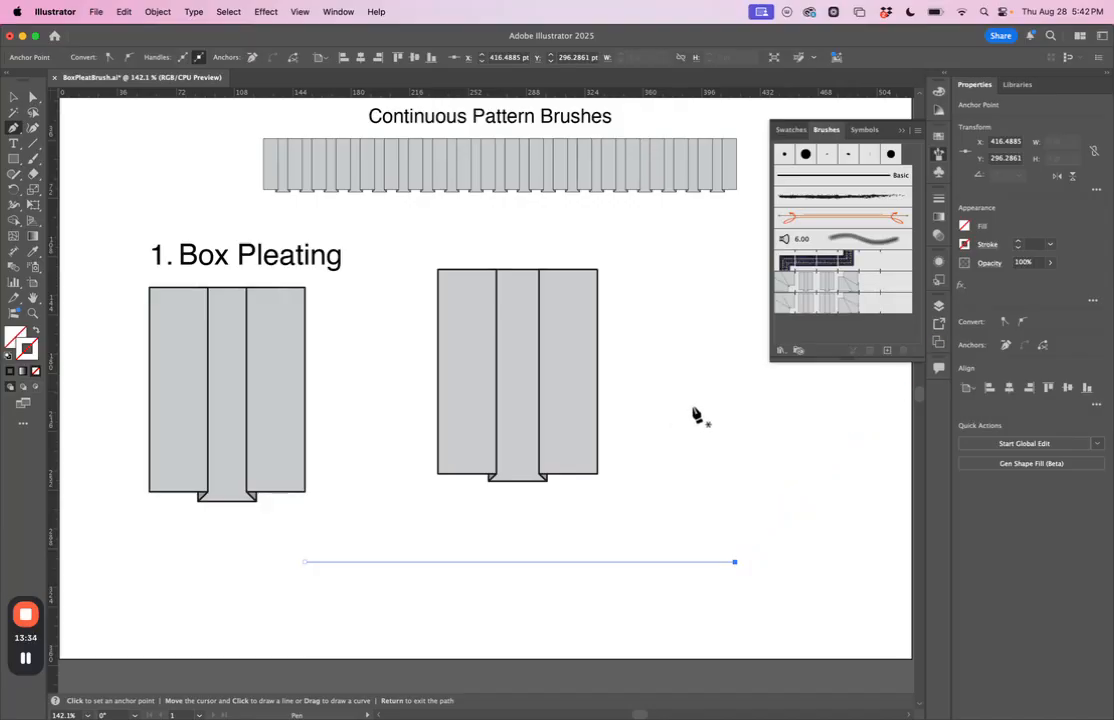
click(830, 314)
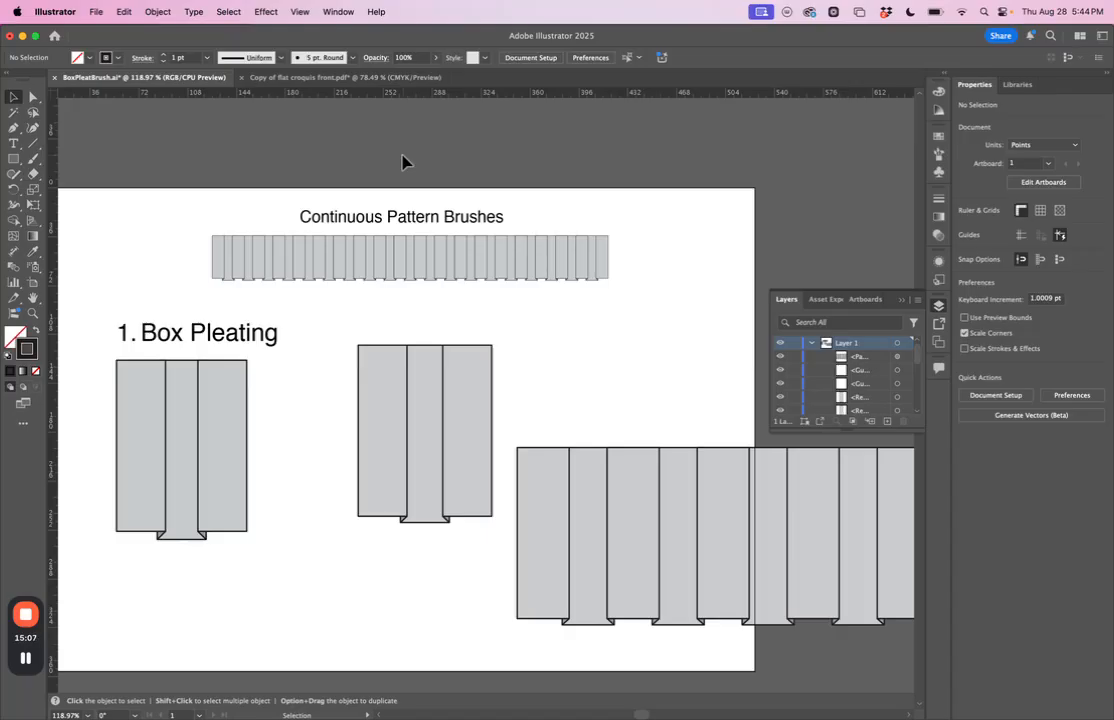
Step: Copy the path with the box pleat brush and paste it into the Copy of flat croquis front.pdf document
click(666, 533)
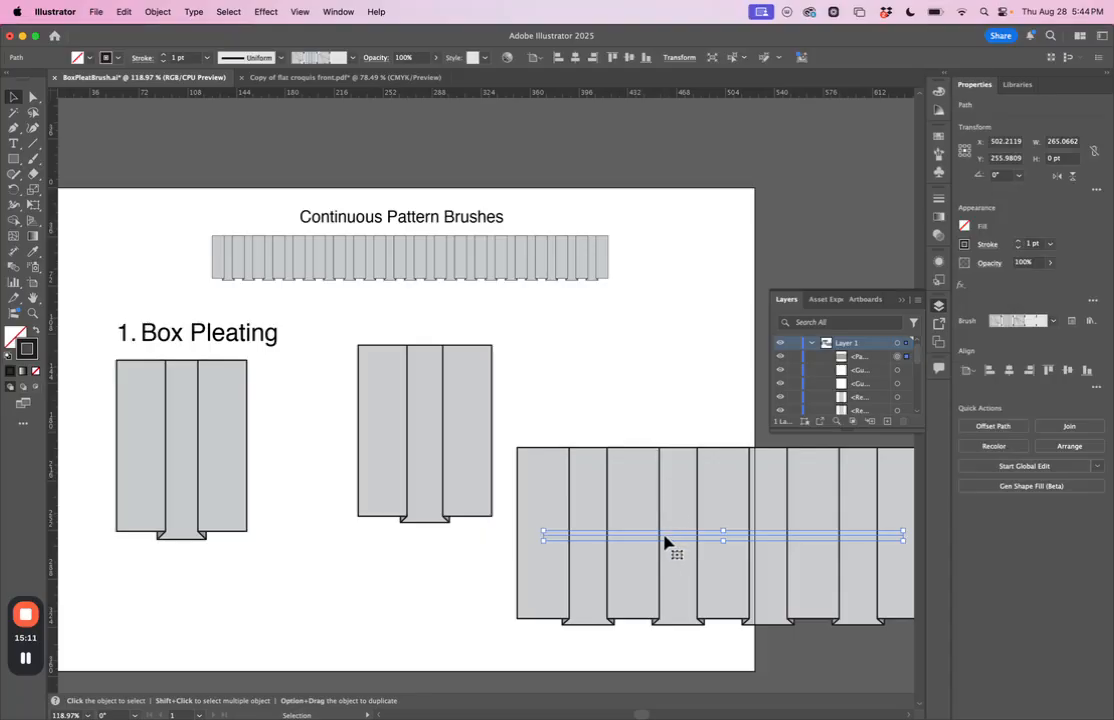
click(123, 11)
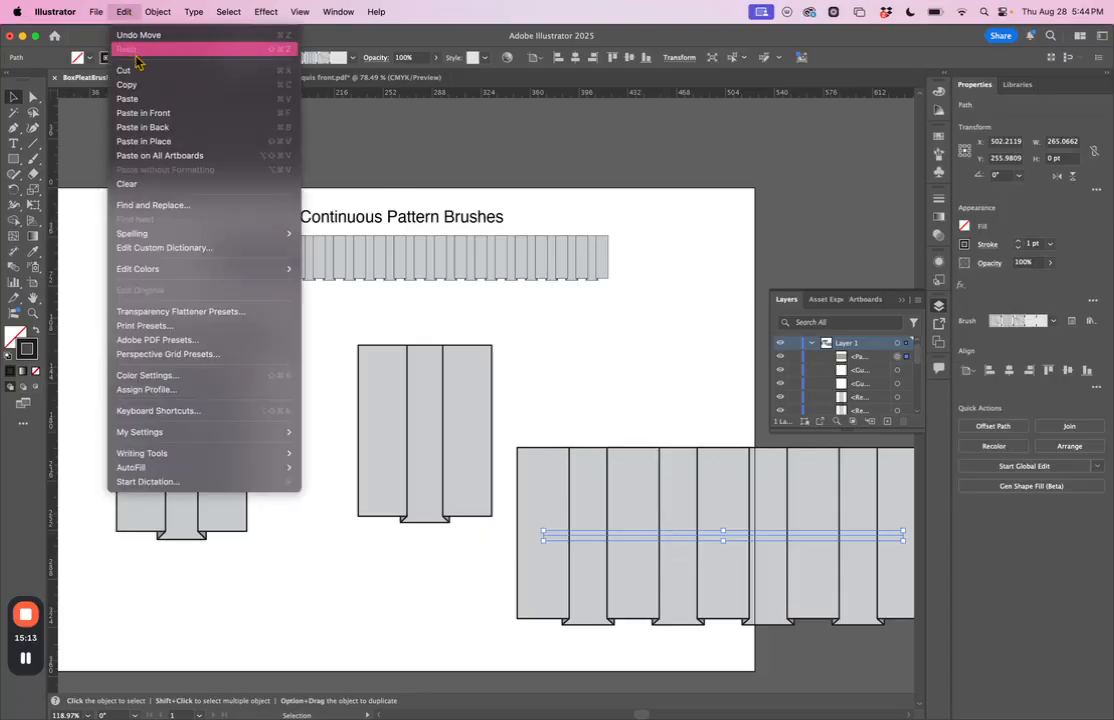
click(137, 91)
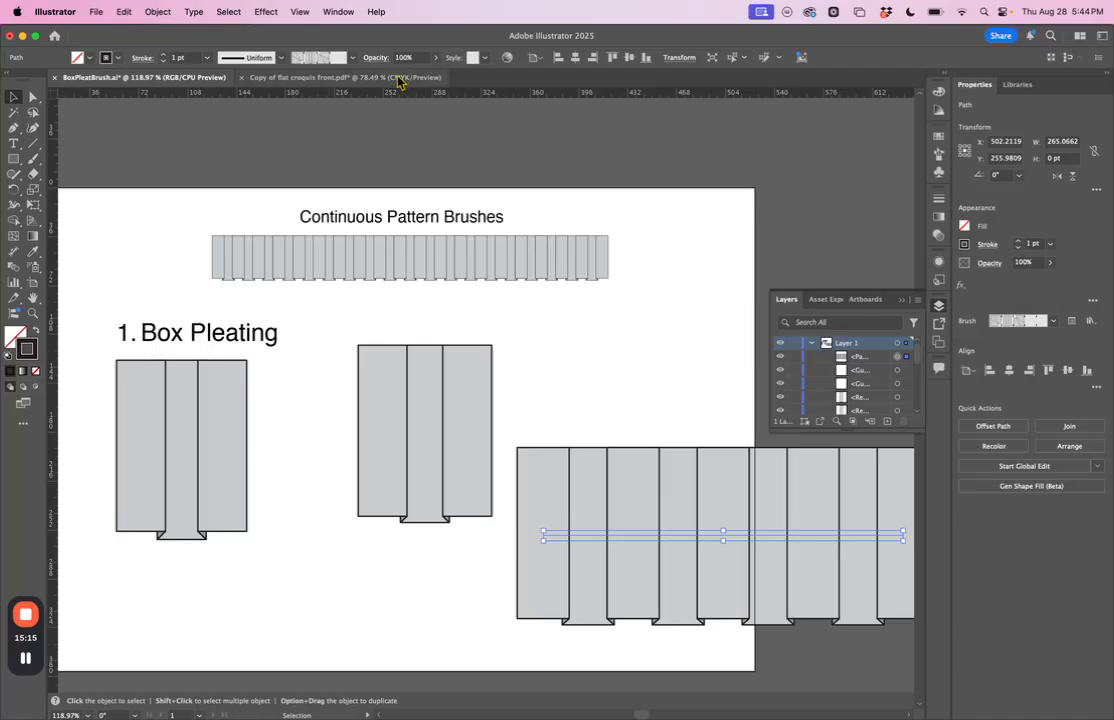
click(360, 77)
scroll(469, 217, down, 2)
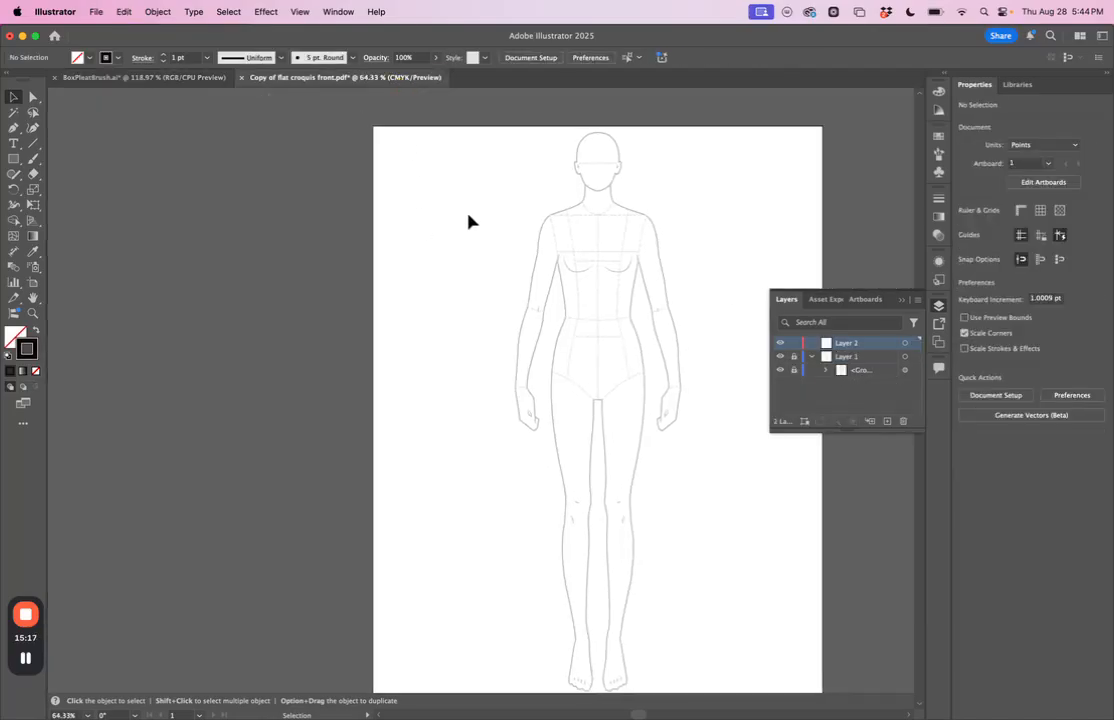
scroll(469, 217, right, 2)
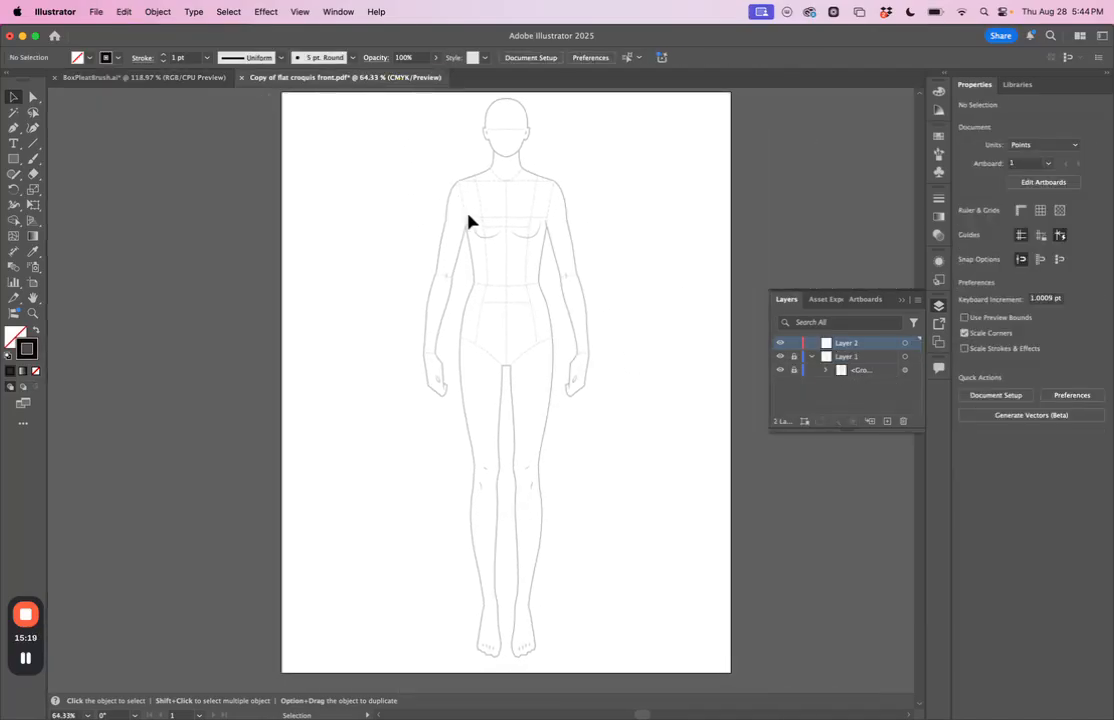
click(118, 11)
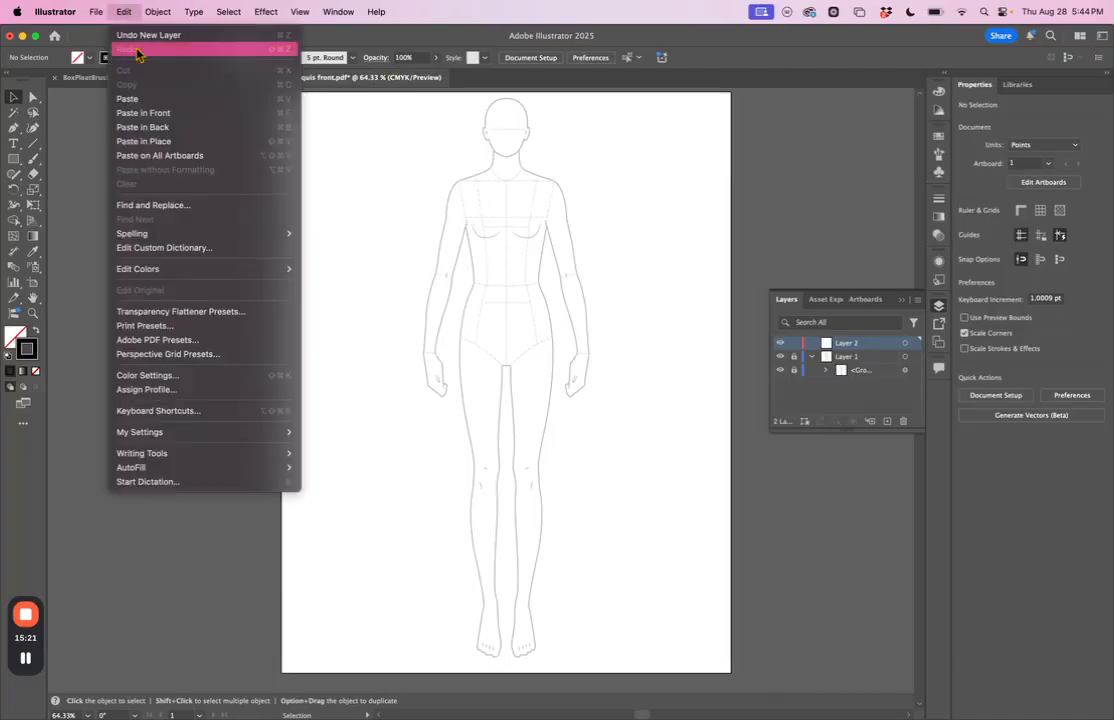
click(173, 99)
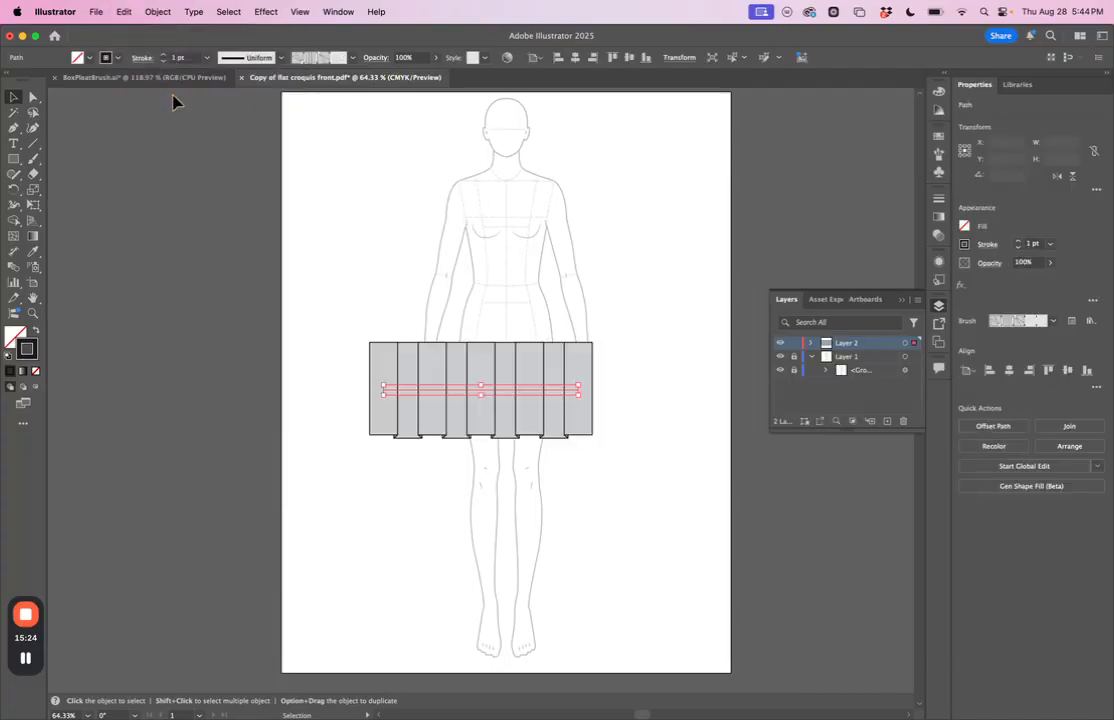
Step: Show the croquis document's brush list, then move the pasted pleat path off the artboard and delete it
click(938, 153)
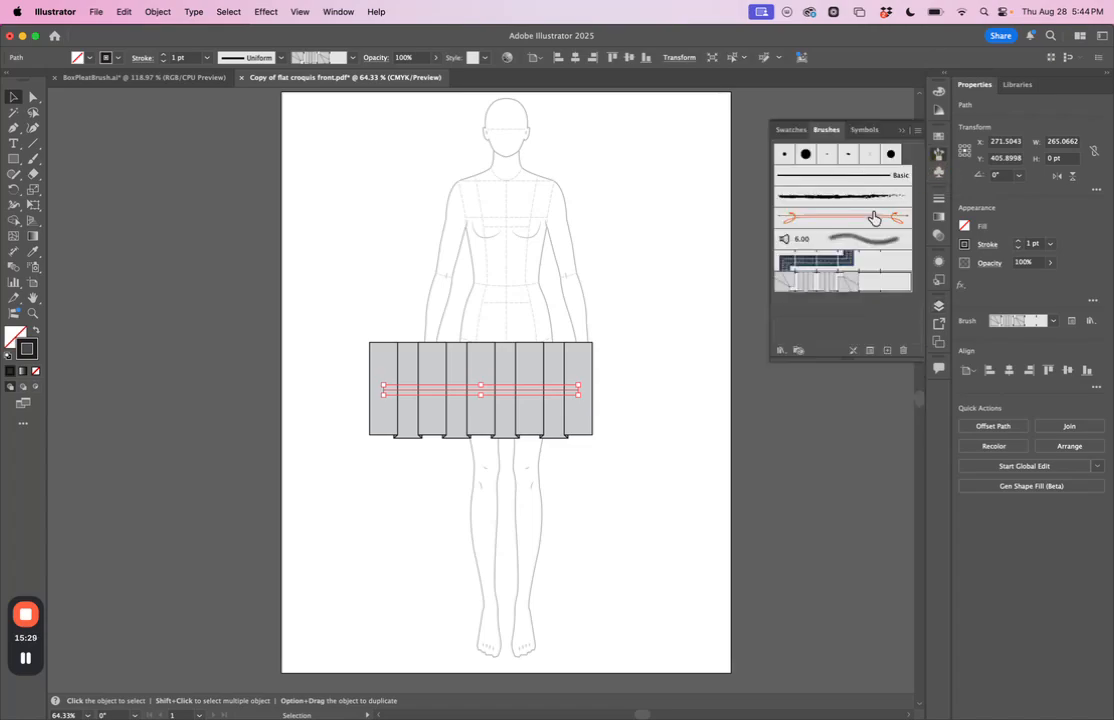
drag(559, 418, 216, 286)
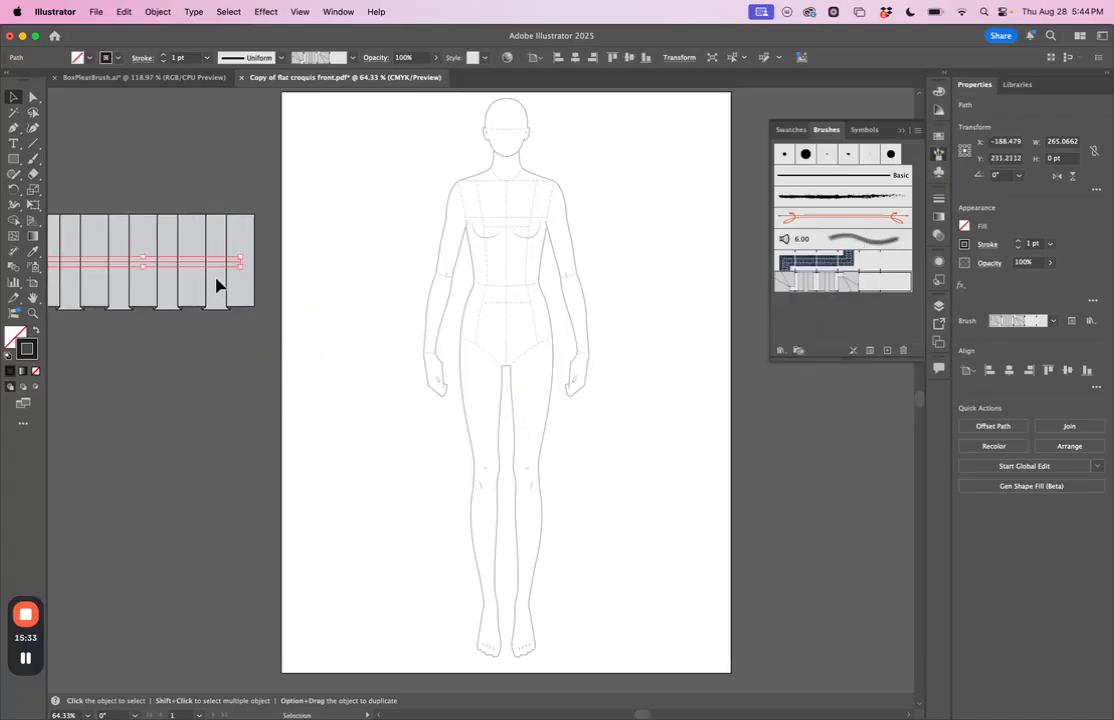
key(Delete)
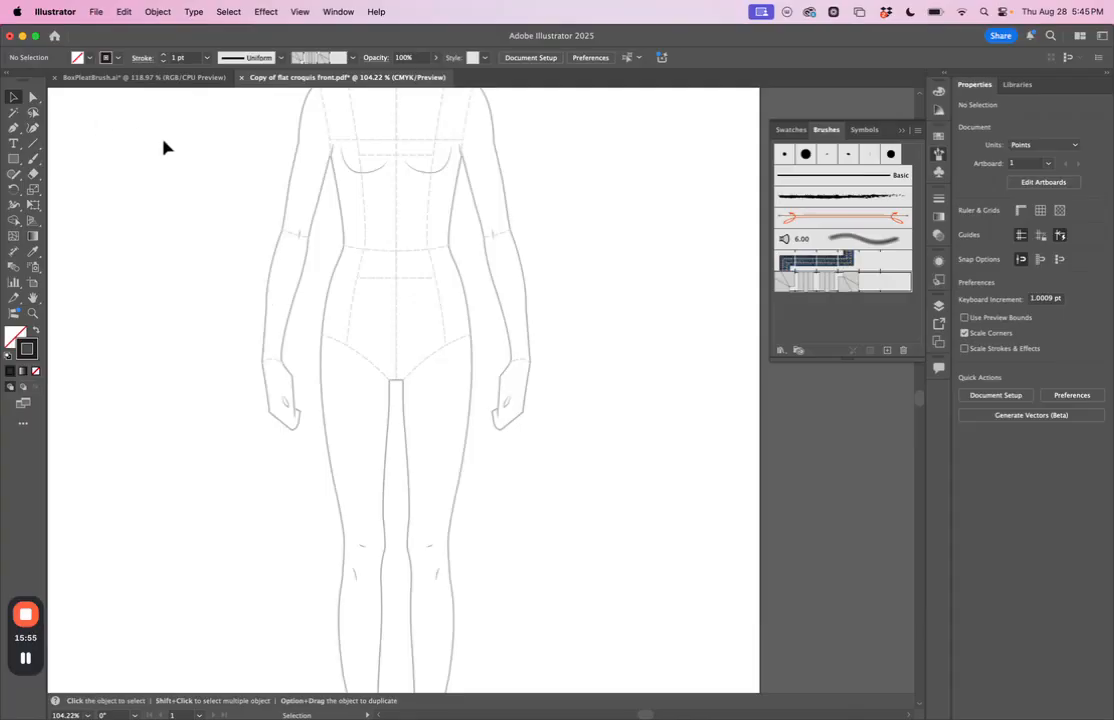
Step: Draw a slightly downward-curved path about 88 pt wide across the croquis waist and apply the box pleat pattern brush
click(13, 129)
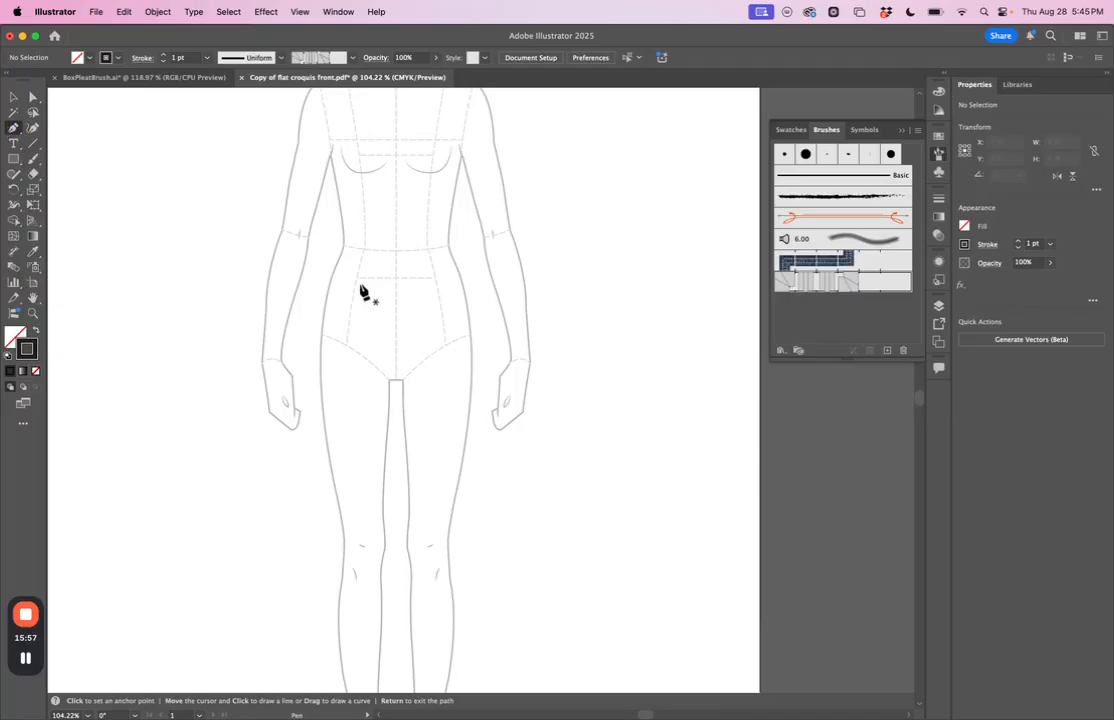
click(342, 246)
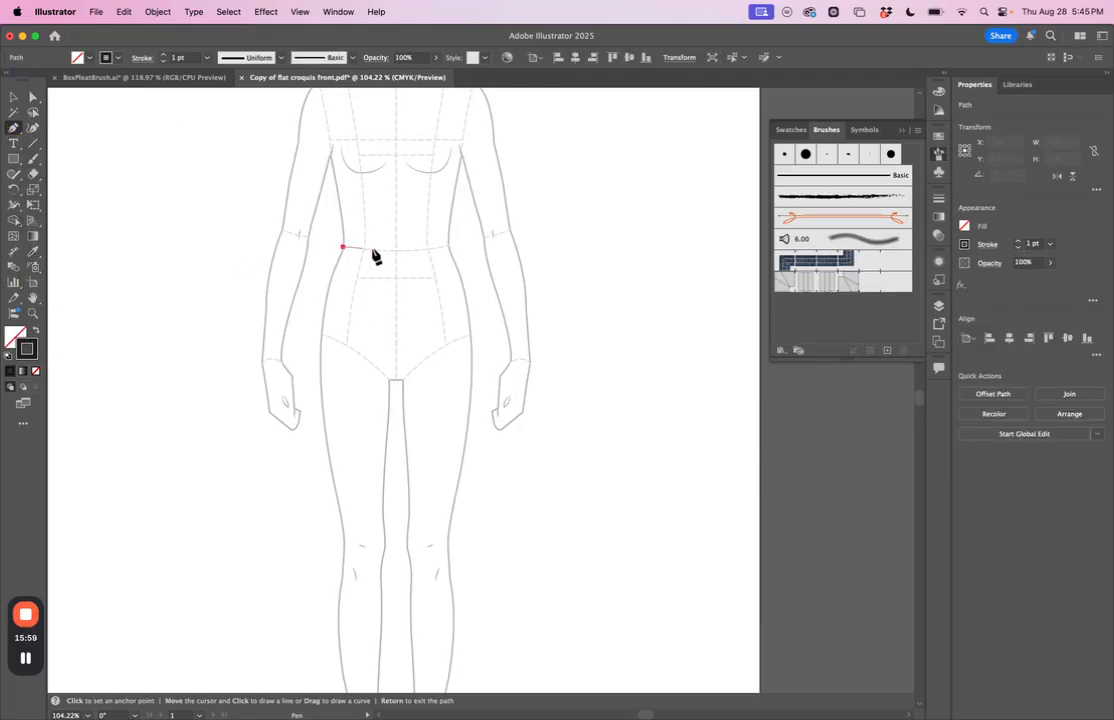
click(447, 247)
drag(448, 251, 520, 240)
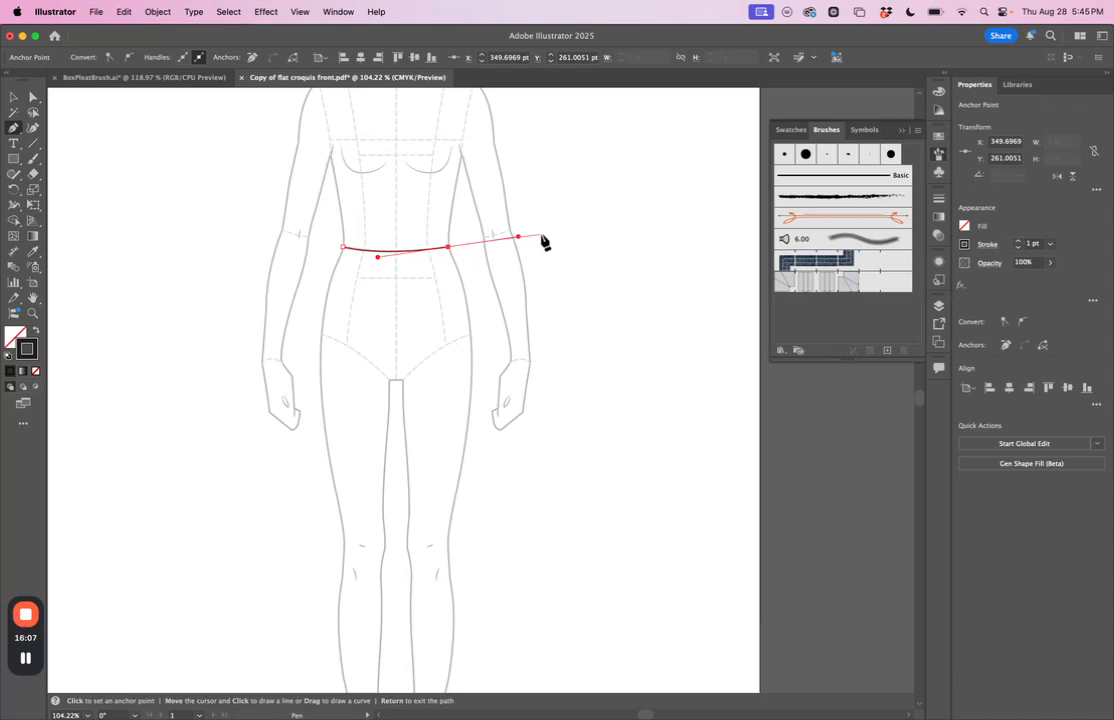
click(834, 290)
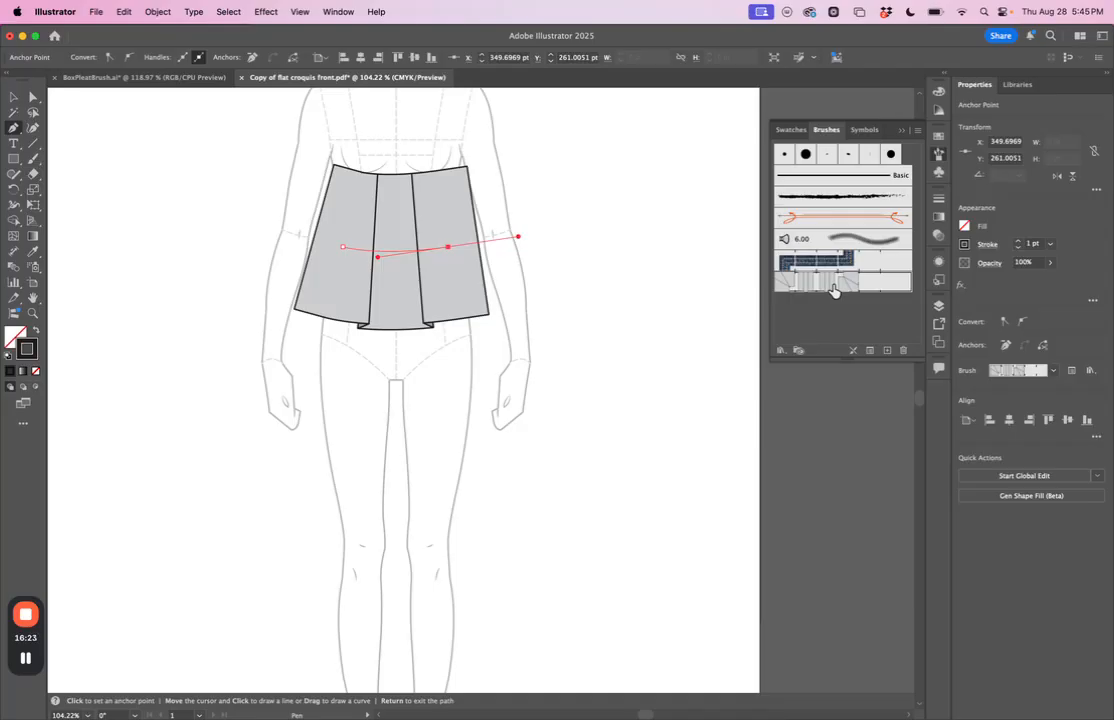
Step: Set the waist path's stroke weight to 0.5 pt to scale down the pleats
click(1021, 259)
click(1018, 247)
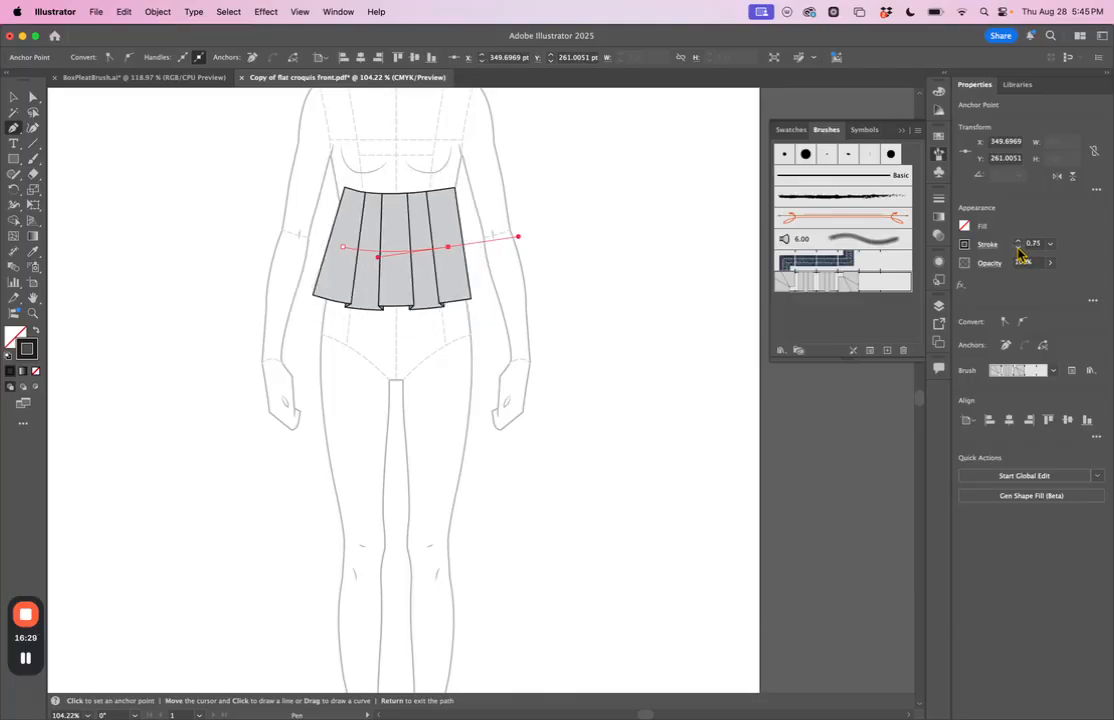
click(1018, 247)
click(1018, 247)
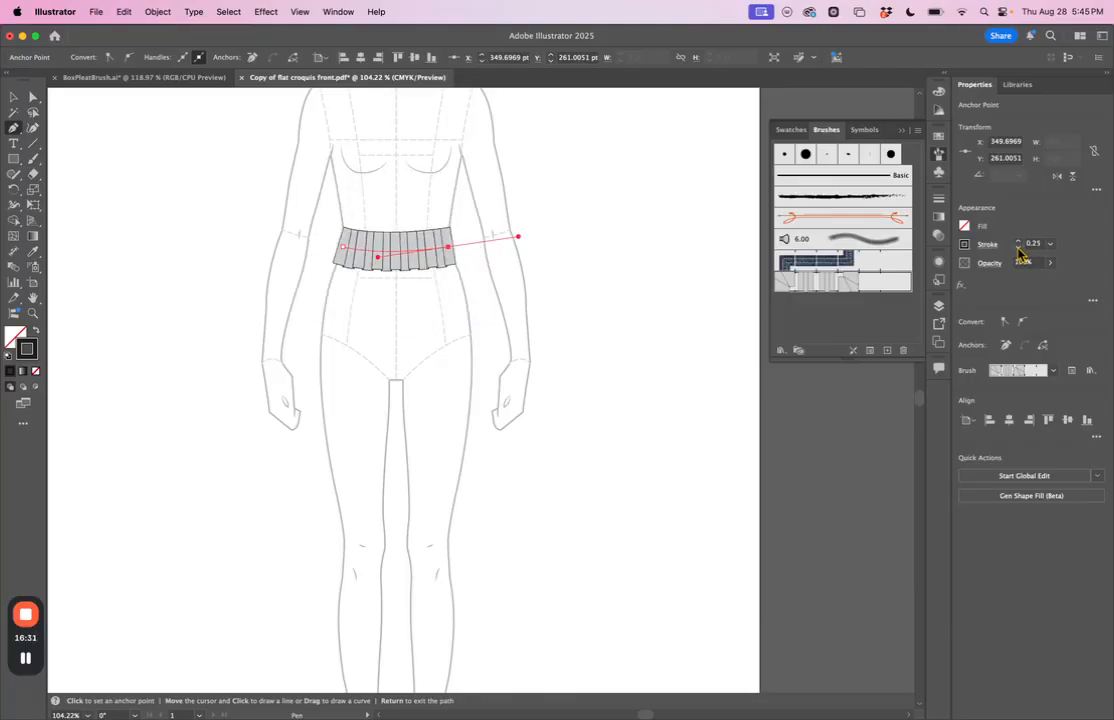
click(1018, 243)
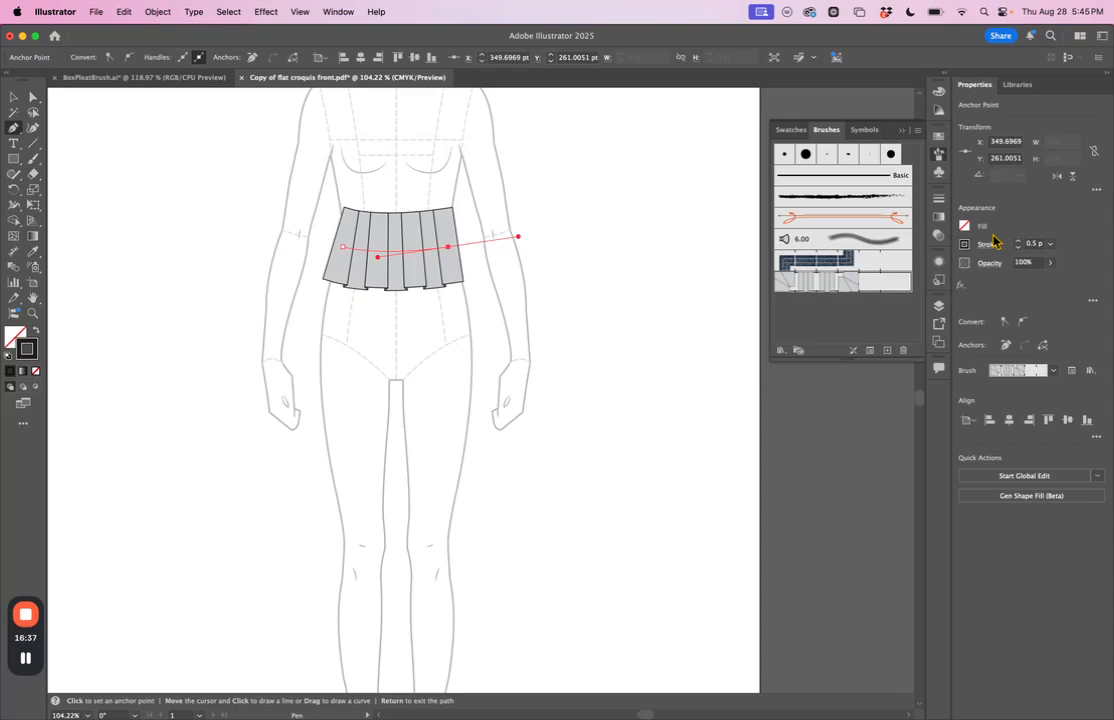
Step: Move the waist path's end anchor outward to about X 360, Y 260.5 pt and pull its direction handle down to deepen the curve
click(34, 96)
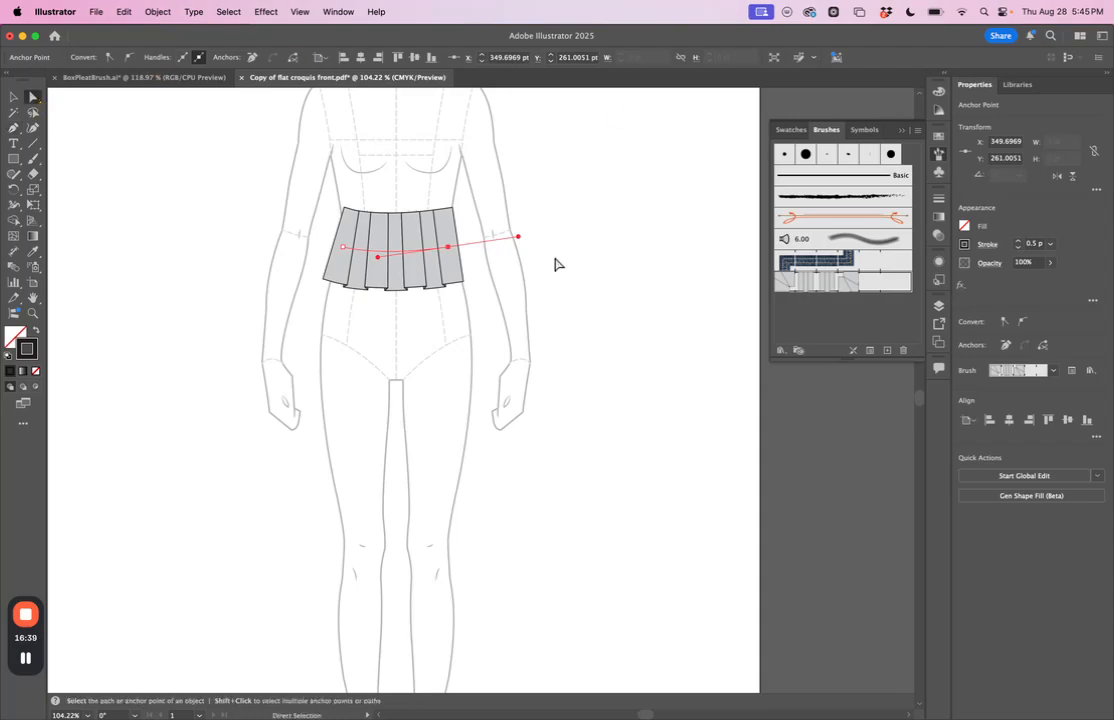
drag(448, 247, 460, 246)
drag(390, 257, 408, 277)
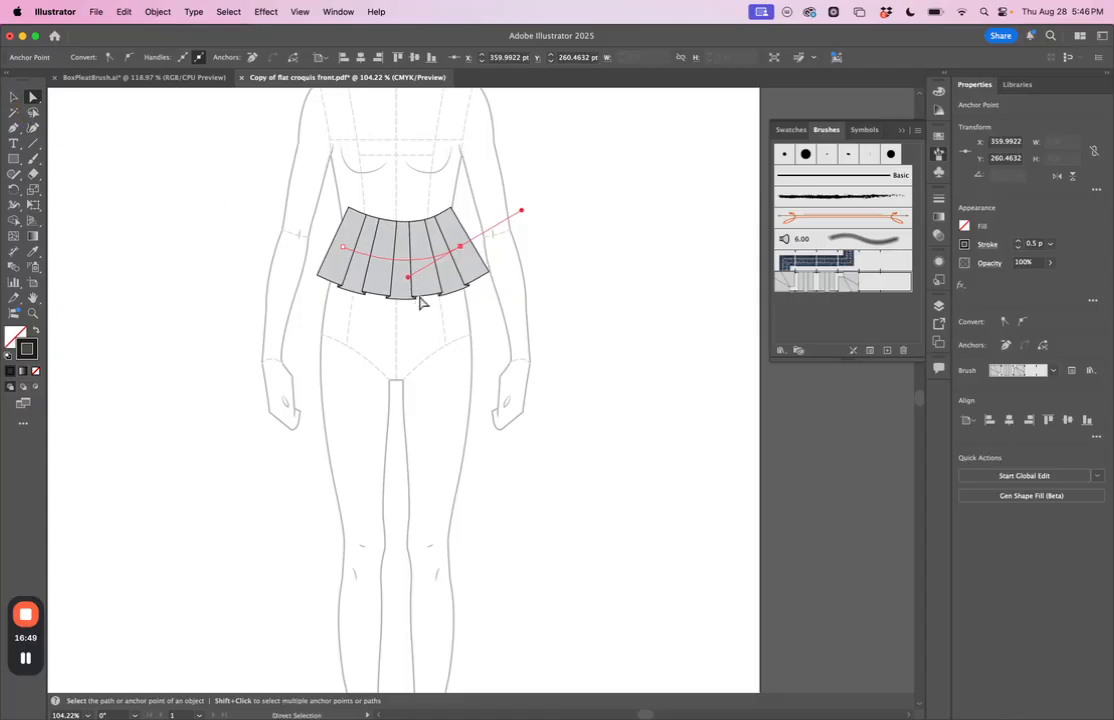
drag(408, 279, 435, 295)
Step: Place the pleated path below the waist at about X 306.9, Y 300 pt and widen it to about 118 pt
click(14, 97)
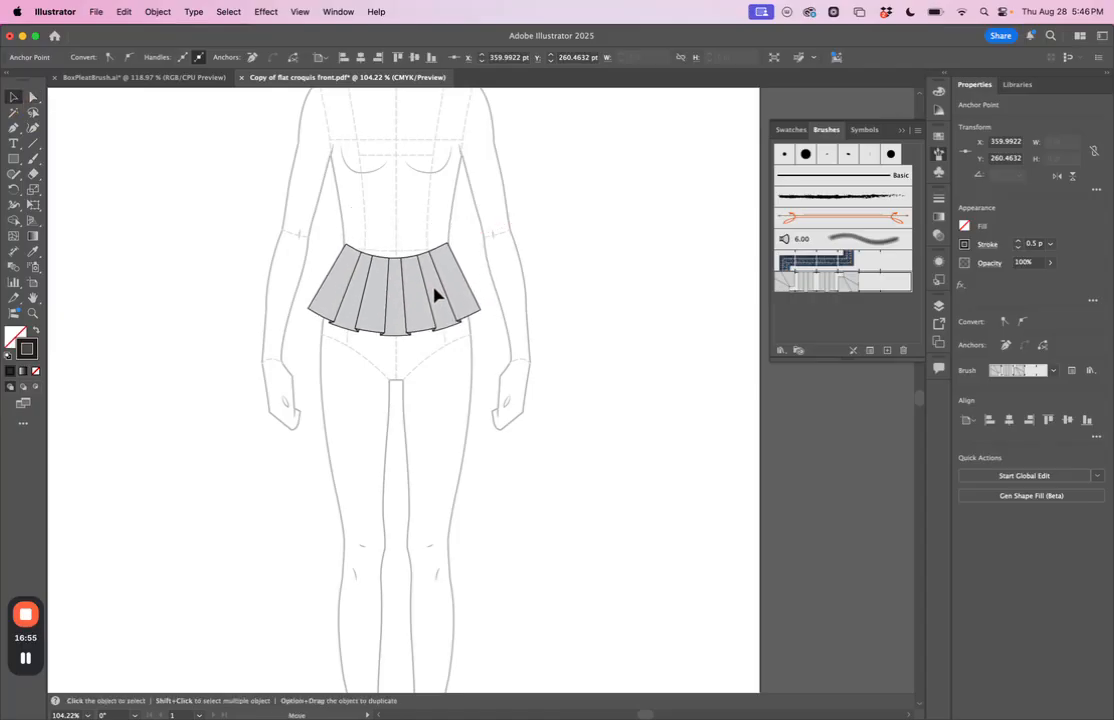
click(435, 295)
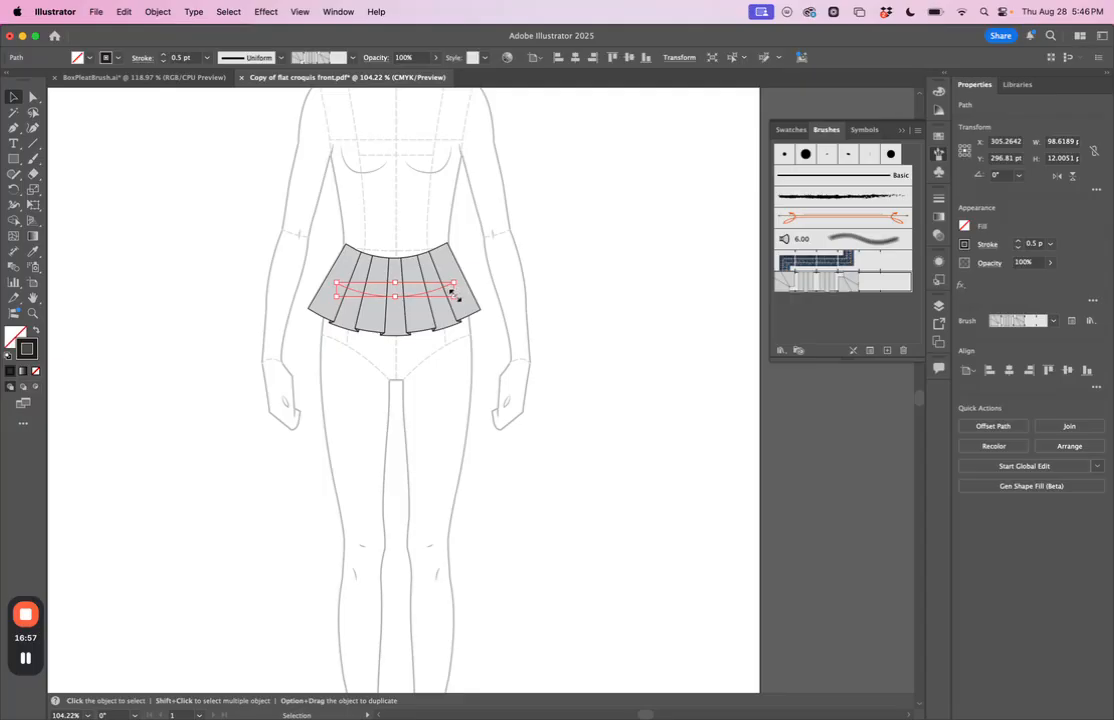
drag(457, 296, 423, 298)
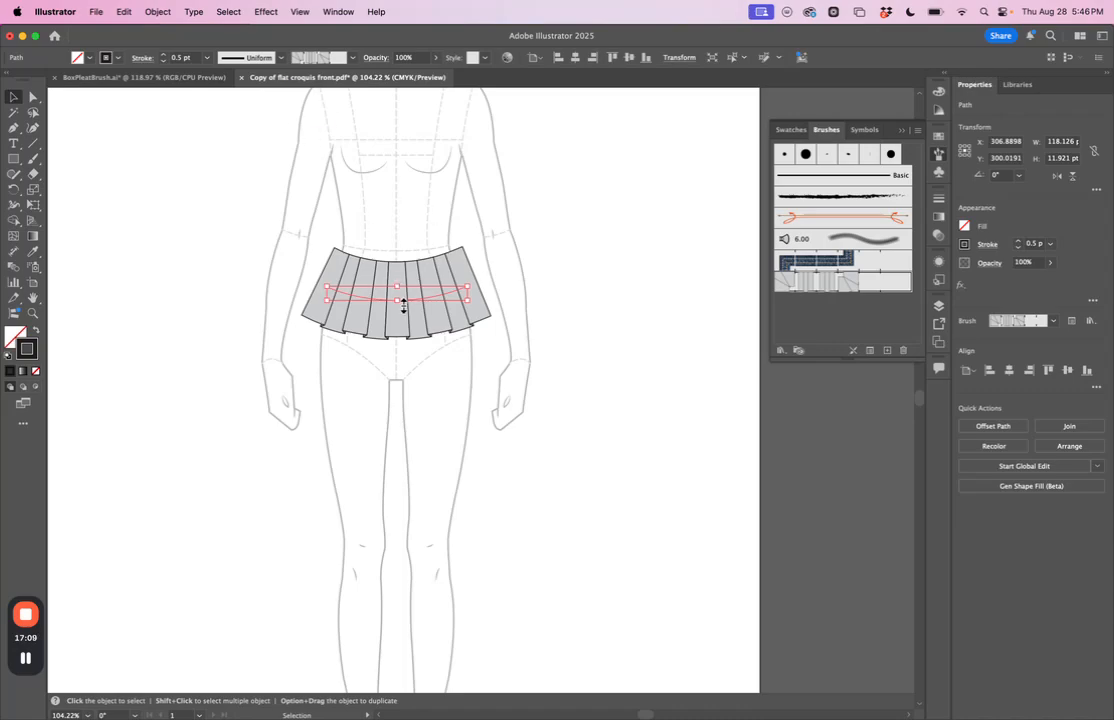
Step: Duplicate the pleated tier twice downward, with the middle copy at about Y 327.7 pt, and send the middle tier backward
drag(407, 308, 421, 373)
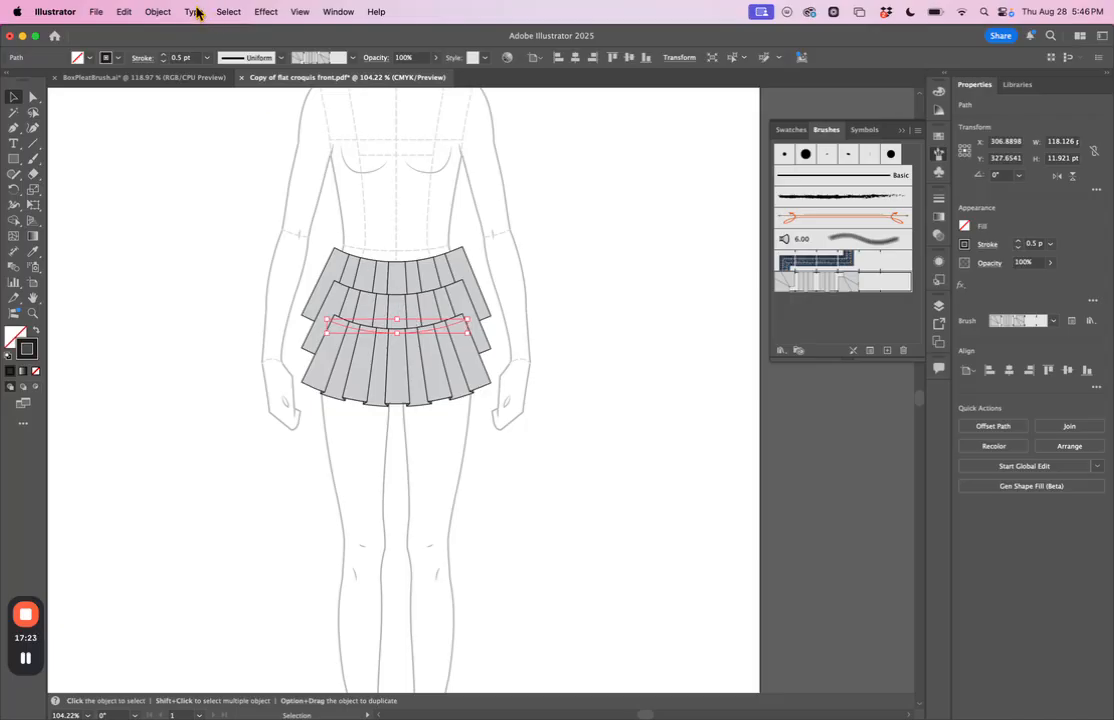
click(157, 11)
mouse_move(200, 50)
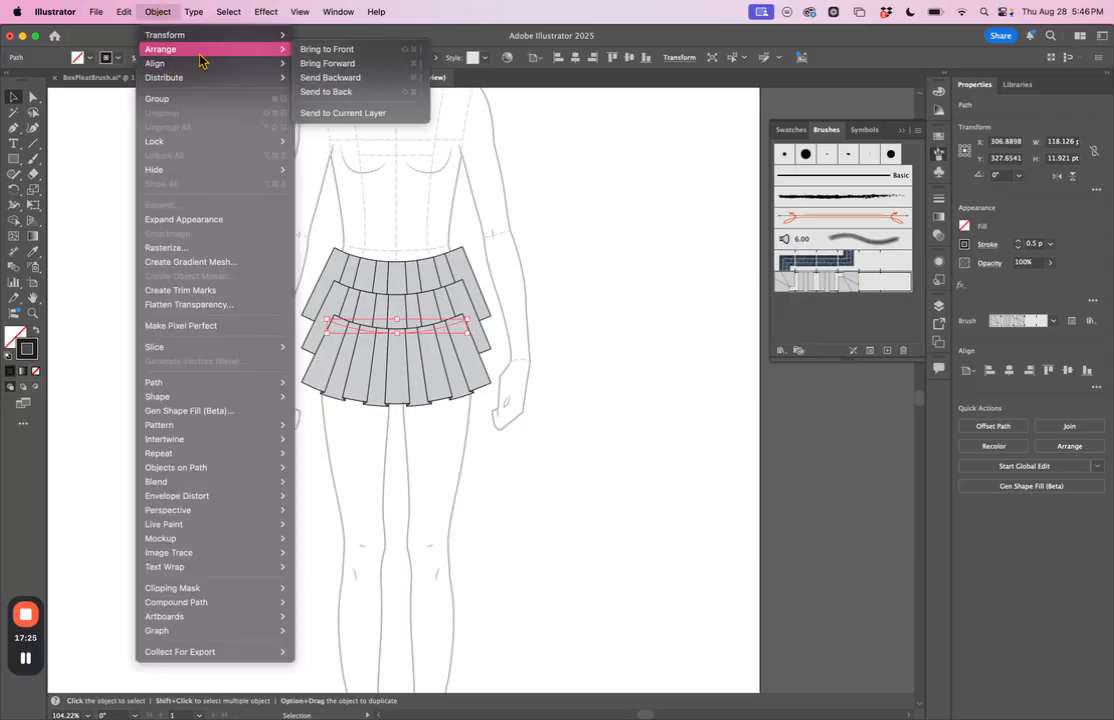
click(350, 78)
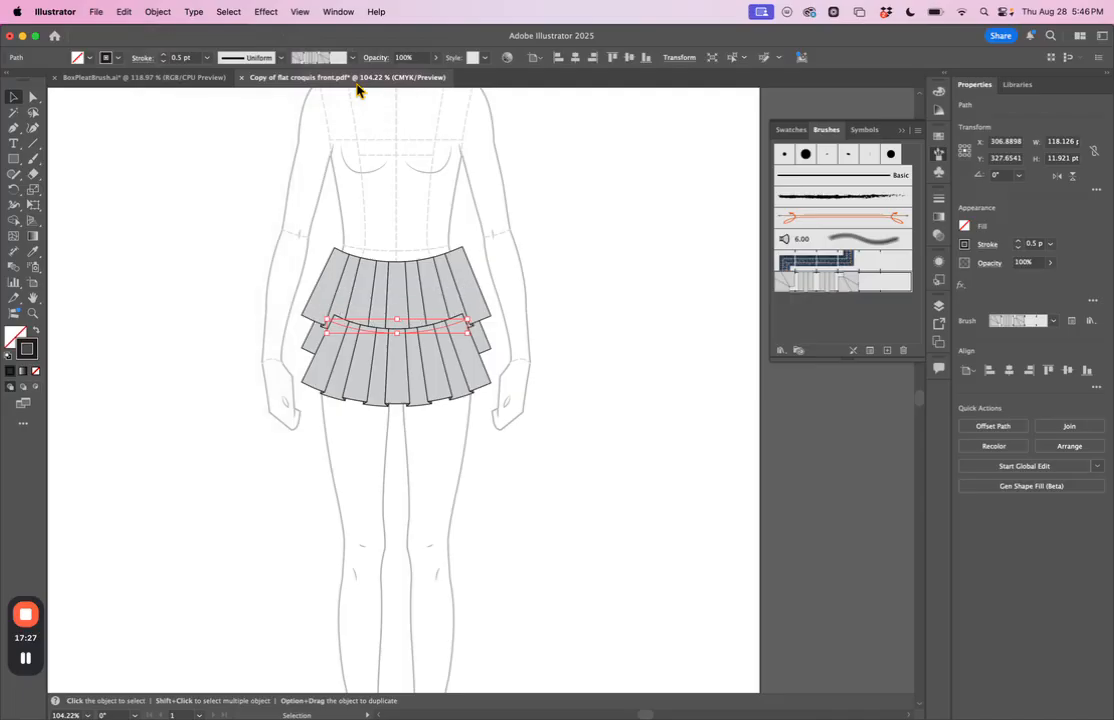
Step: Select the lowest pleated tier at about Y 356.4 pt and send it backward one level
drag(331, 327, 340, 356)
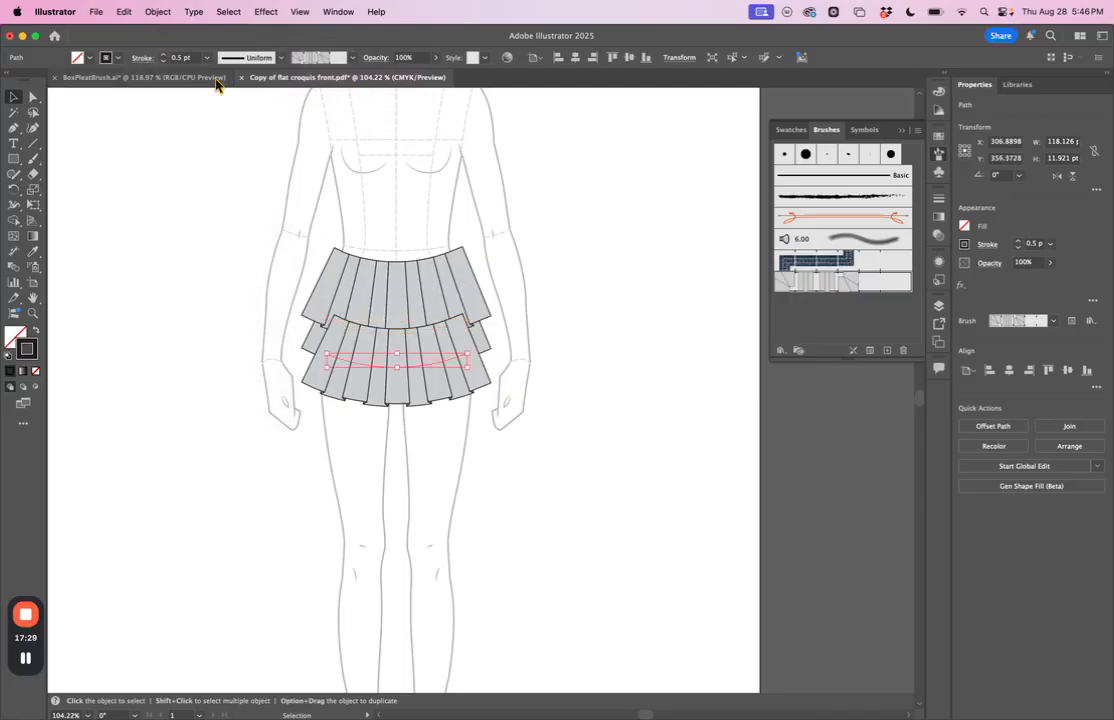
click(157, 11)
mouse_move(180, 48)
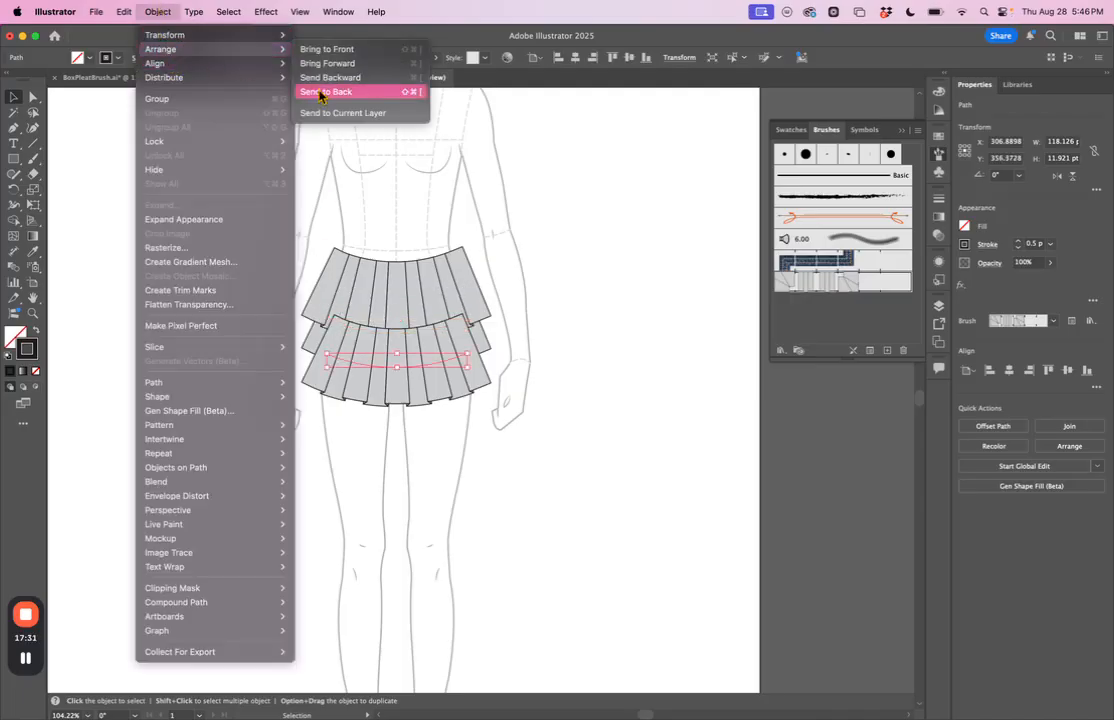
click(330, 79)
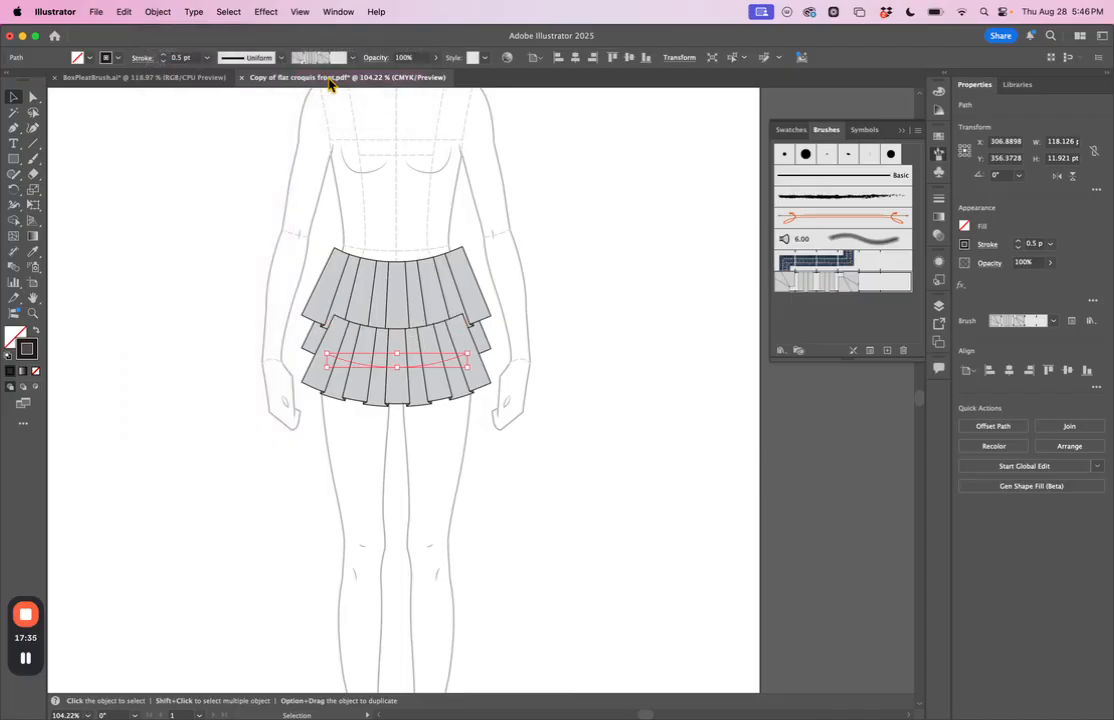
Step: Send the lowest pleated tier behind the middle tier and expand the appearance of all three tiers into editable shapes
key(super+[)
click(497, 303)
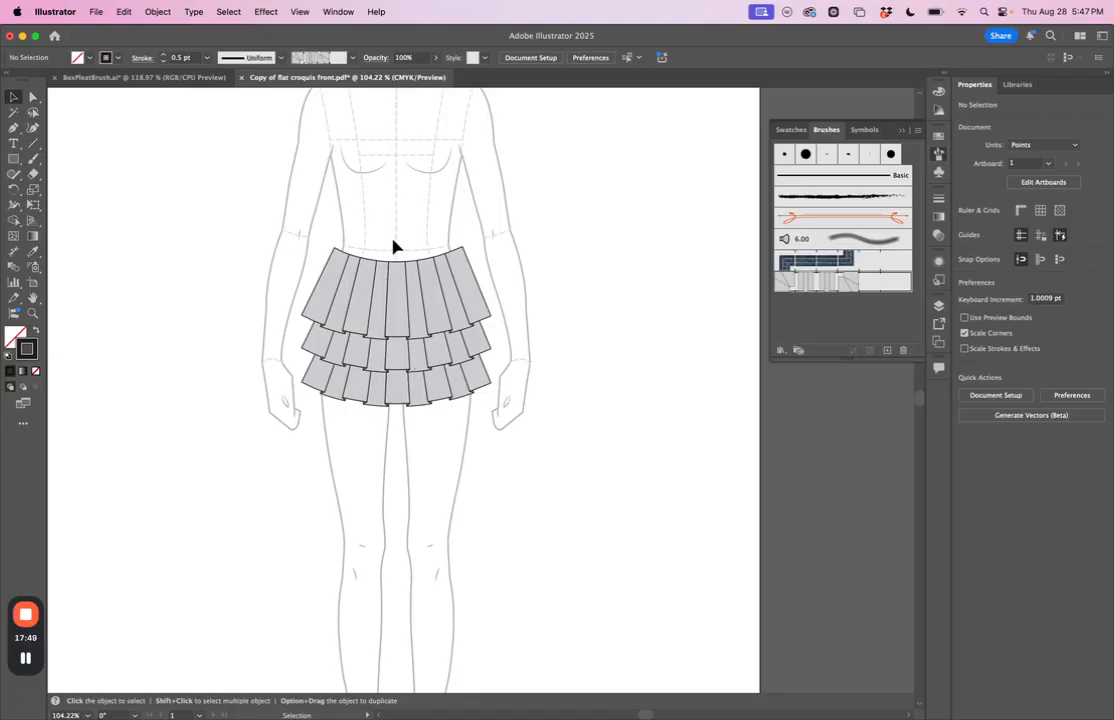
drag(278, 220, 537, 449)
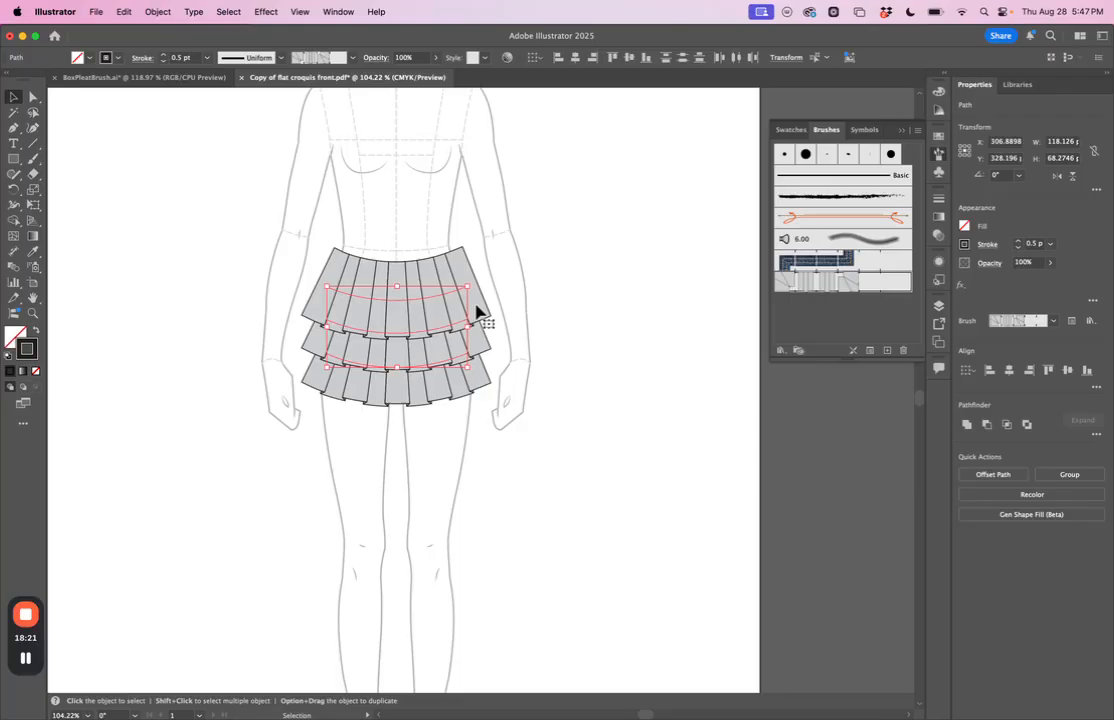
click(156, 13)
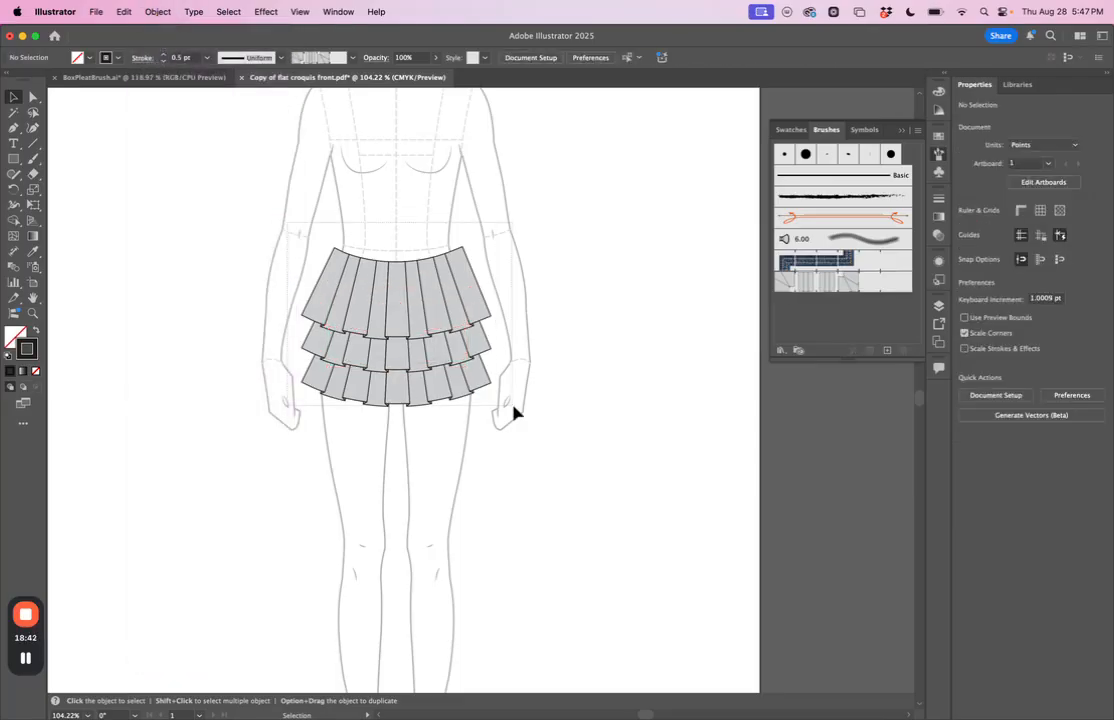
drag(503, 401, 550, 431)
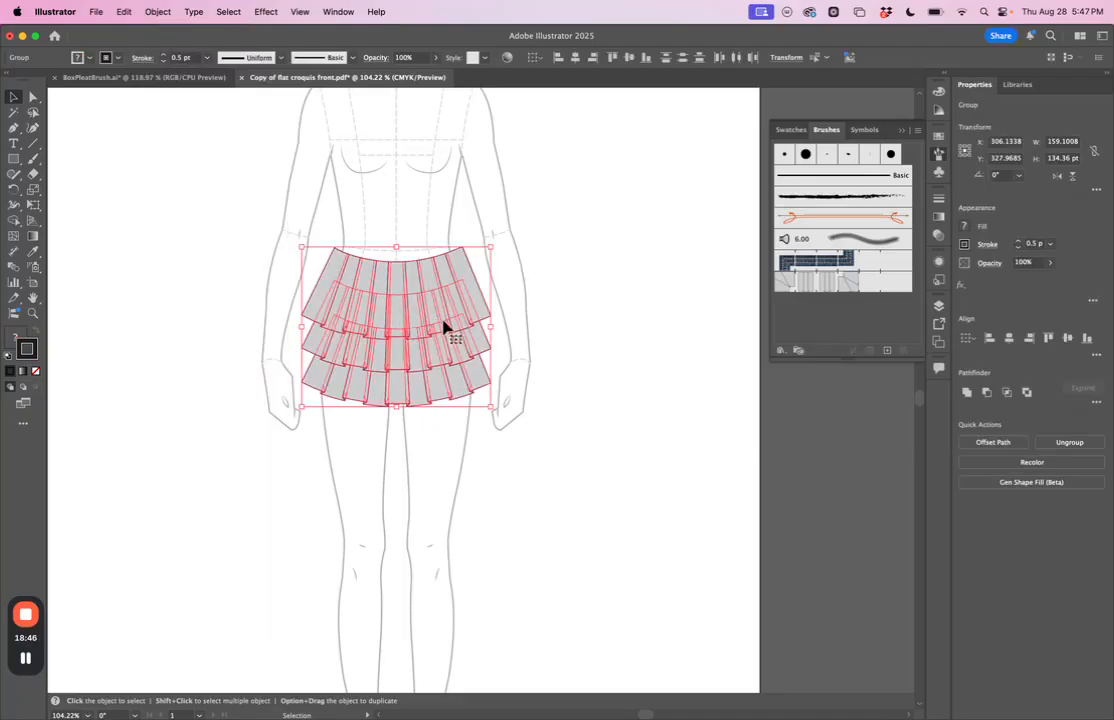
click(547, 323)
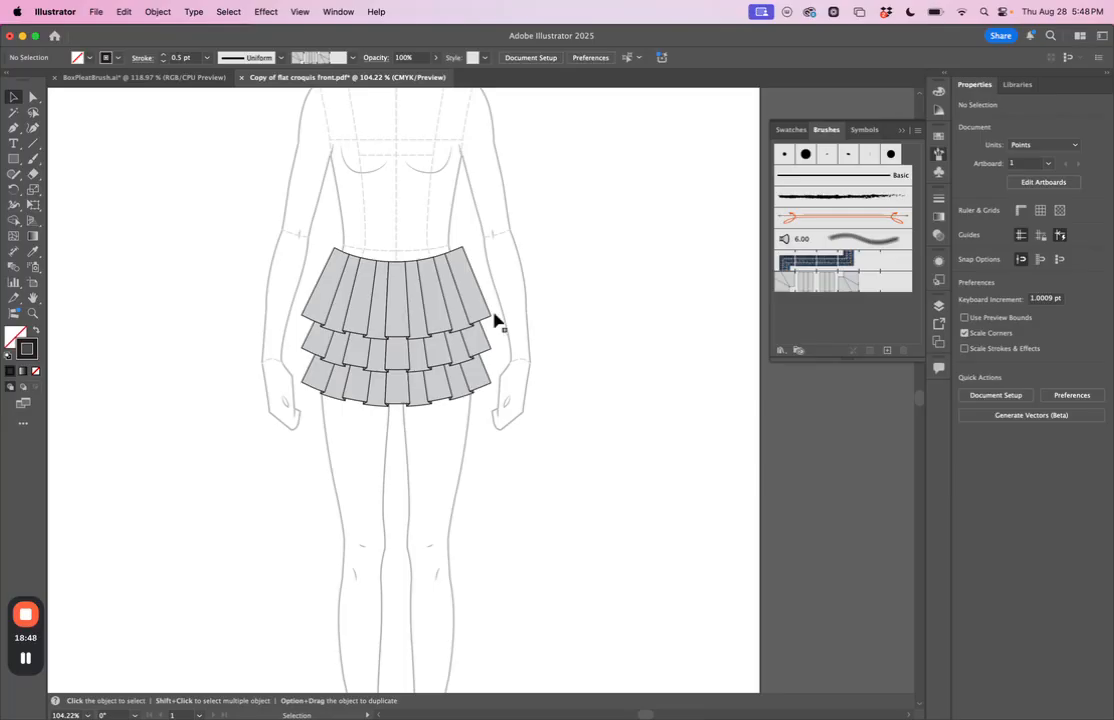
Step: Move the upper outer corner anchor of the top tier's first pleat inward to about X 260, Y 263.7 pt
scroll(495, 320, up, 5)
scroll(495, 320, left, 3)
scroll(495, 320, up, 1)
scroll(495, 320, up, 2)
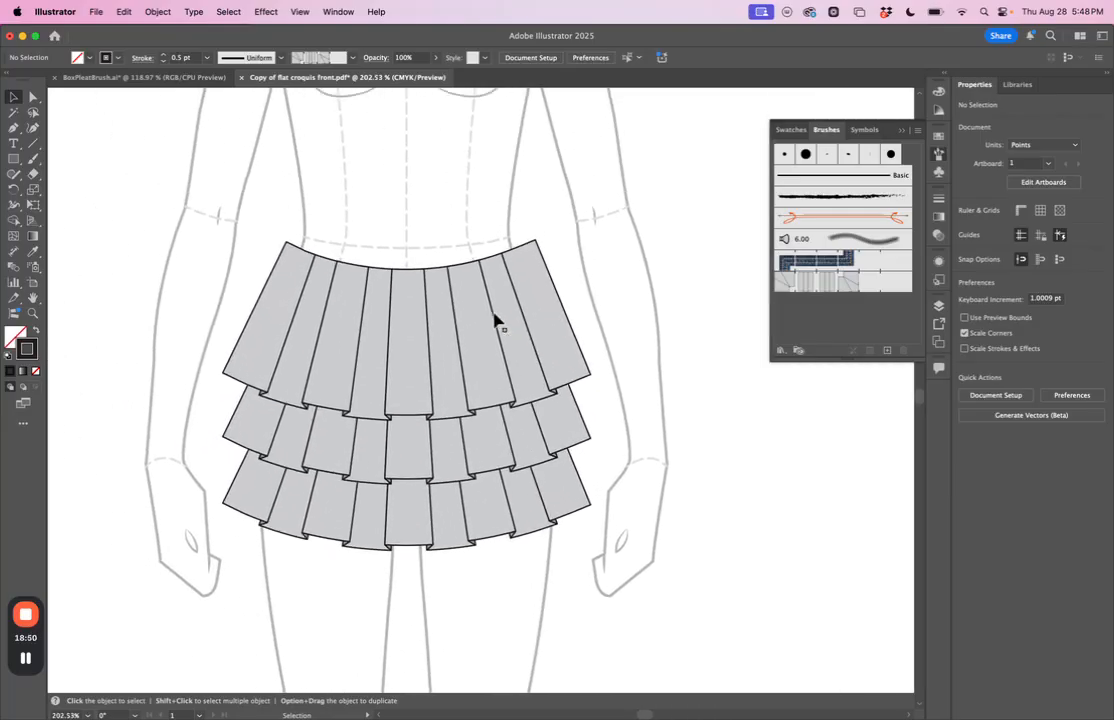
click(31, 97)
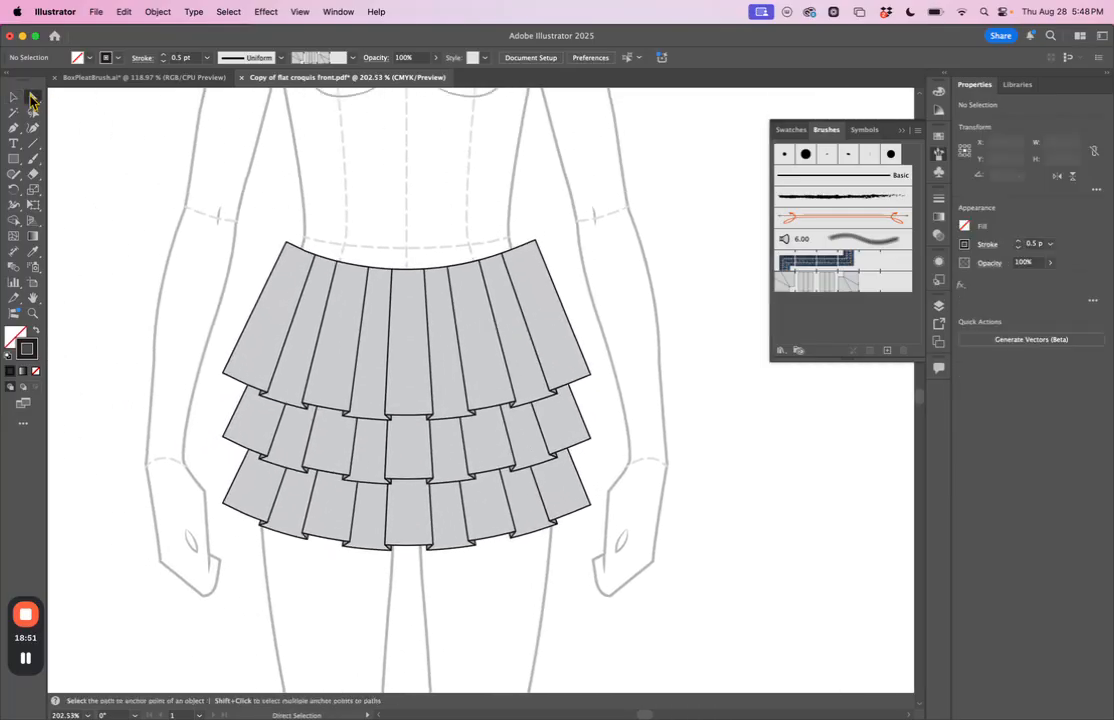
click(287, 244)
key(Right)
key(Right)
key(Right)
key(Right)
key(Right)
key(Right)
key(Down)
key(Down)
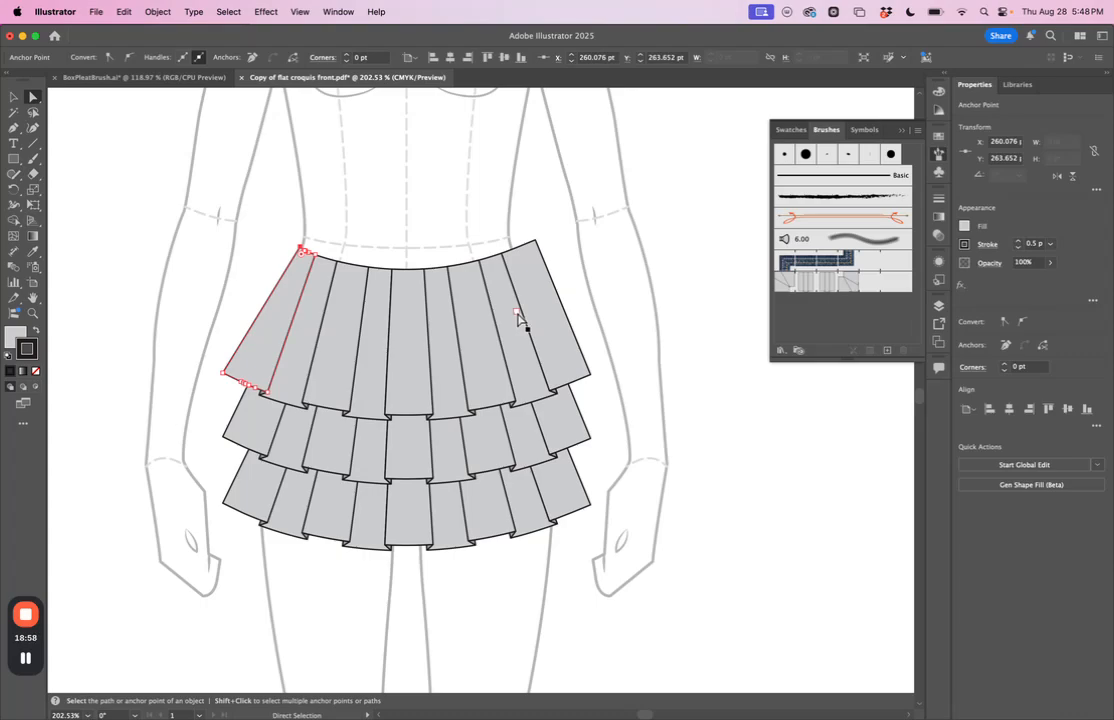
Step: Move the upper outer corner anchor of the top tier's last pleat inward toward the croquis waist, mirroring the opposite side
click(530, 242)
key(Left)
key(Left)
key(Left)
key(Left)
key(Left)
key(Left)
key(Left)
key(Left)
key(Left)
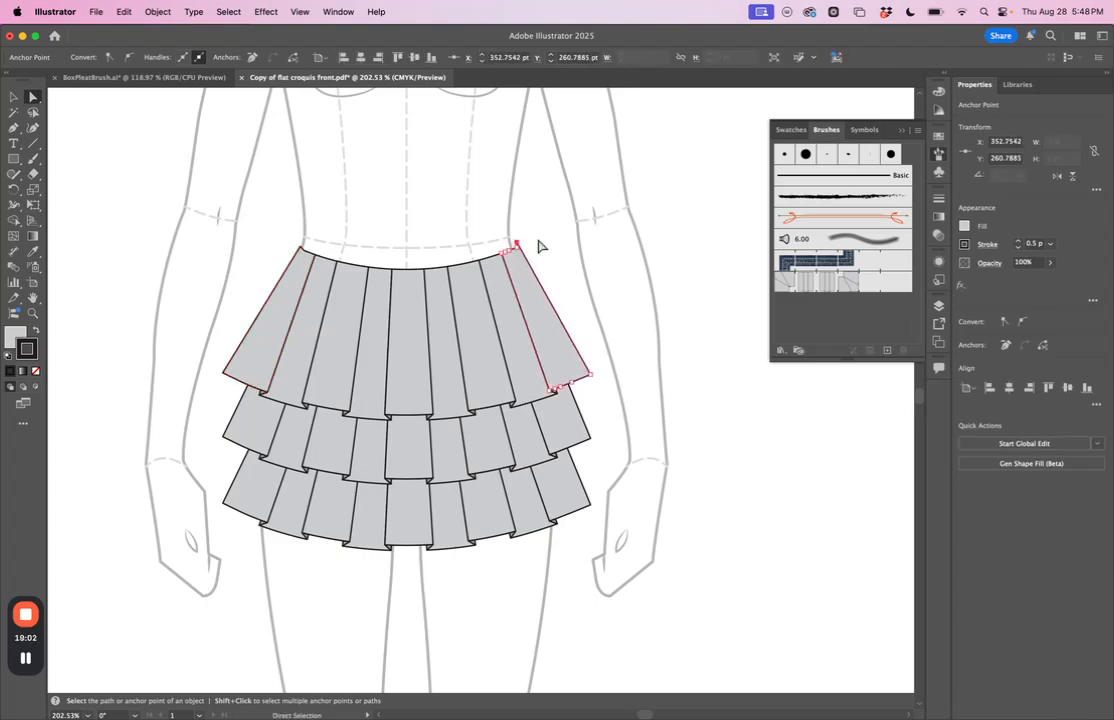
click(512, 232)
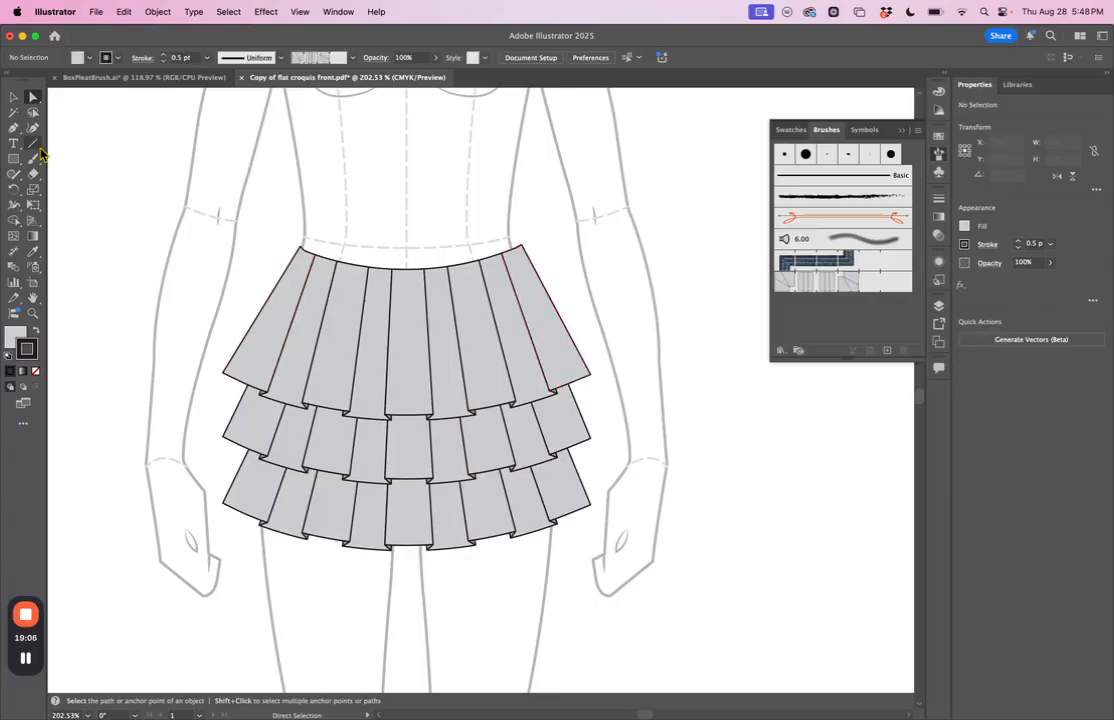
Step: Draw a waistband rectangle about 100.7 by 13.4 pt across the top of the pleated skirt
click(13, 158)
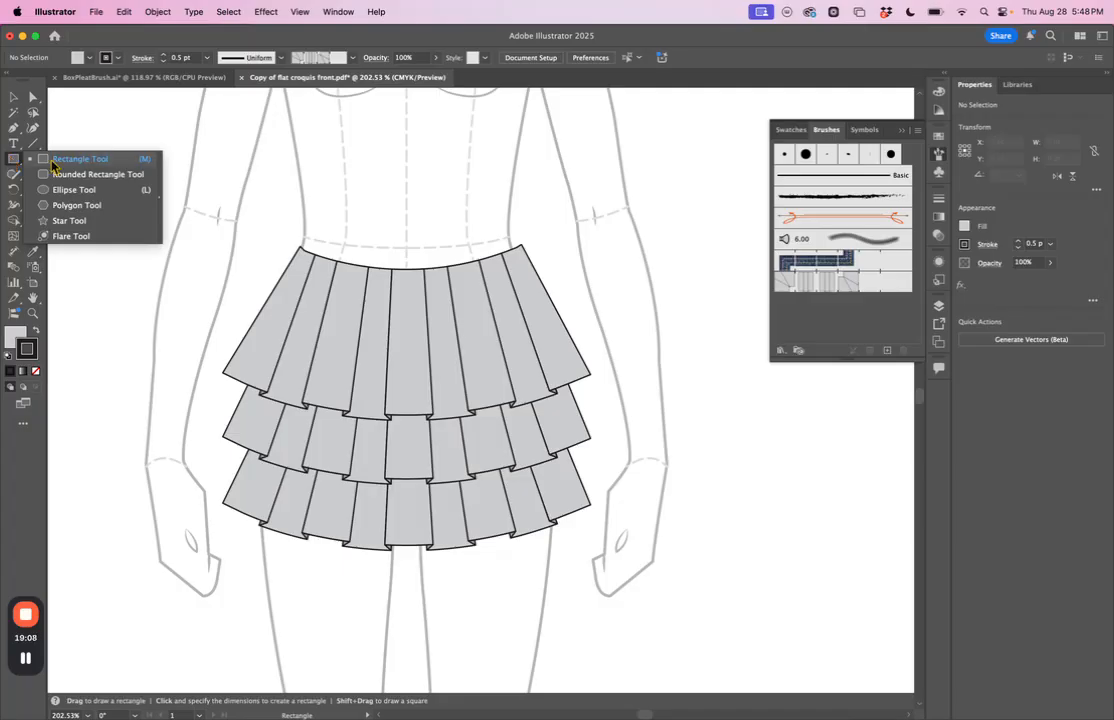
click(43, 160)
mouse_move(298, 225)
mouse_down()
mouse_move(380, 264)
mouse_move(514, 268)
mouse_move(535, 257)
mouse_up()
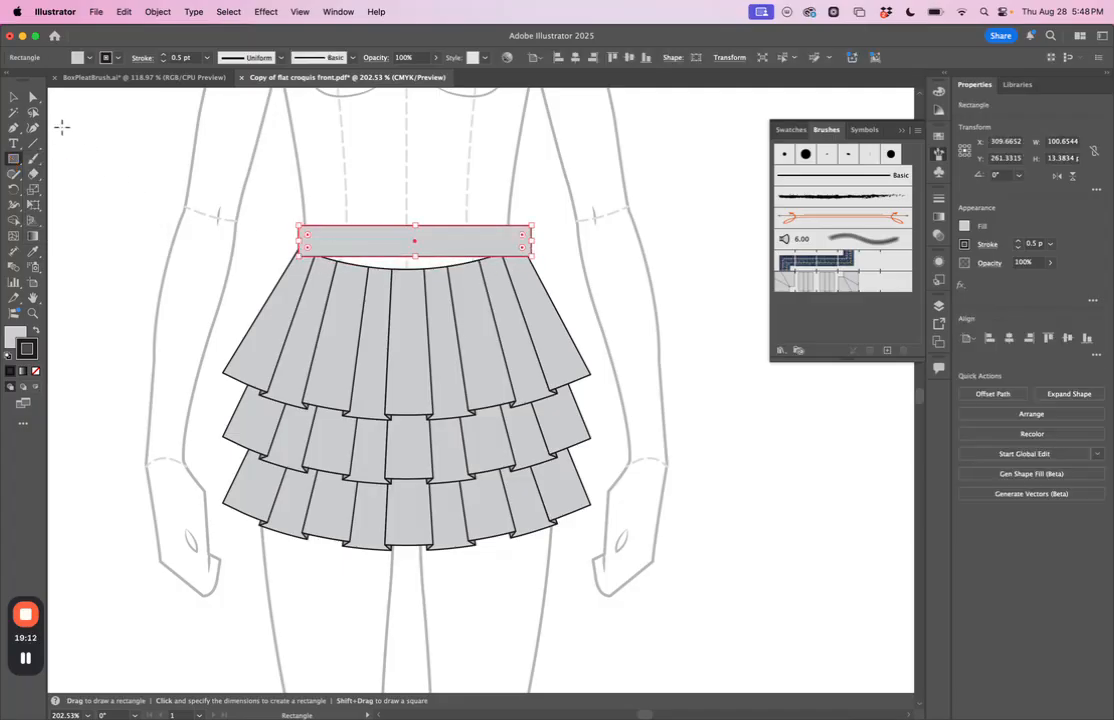
Step: Curve the waistband's lower and upper edges downward with the Anchor Point tool to follow the skirt's top curve
click(20, 133)
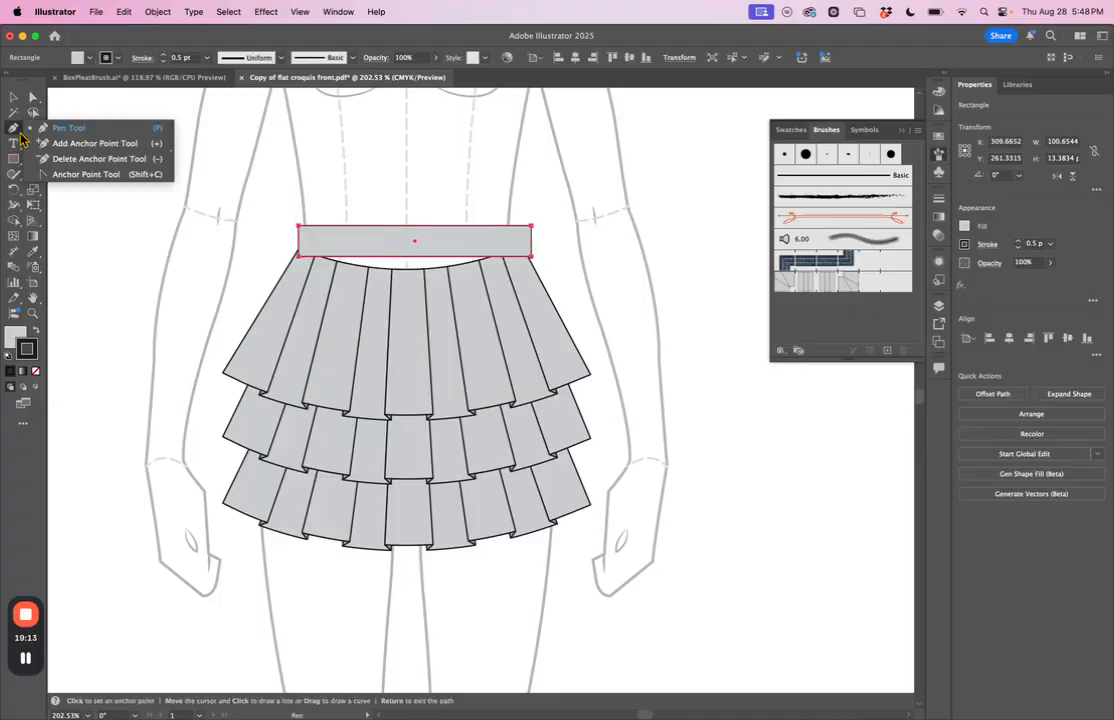
click(84, 174)
mouse_move(408, 257)
mouse_down()
mouse_move(406, 279)
mouse_move(408, 248)
mouse_up()
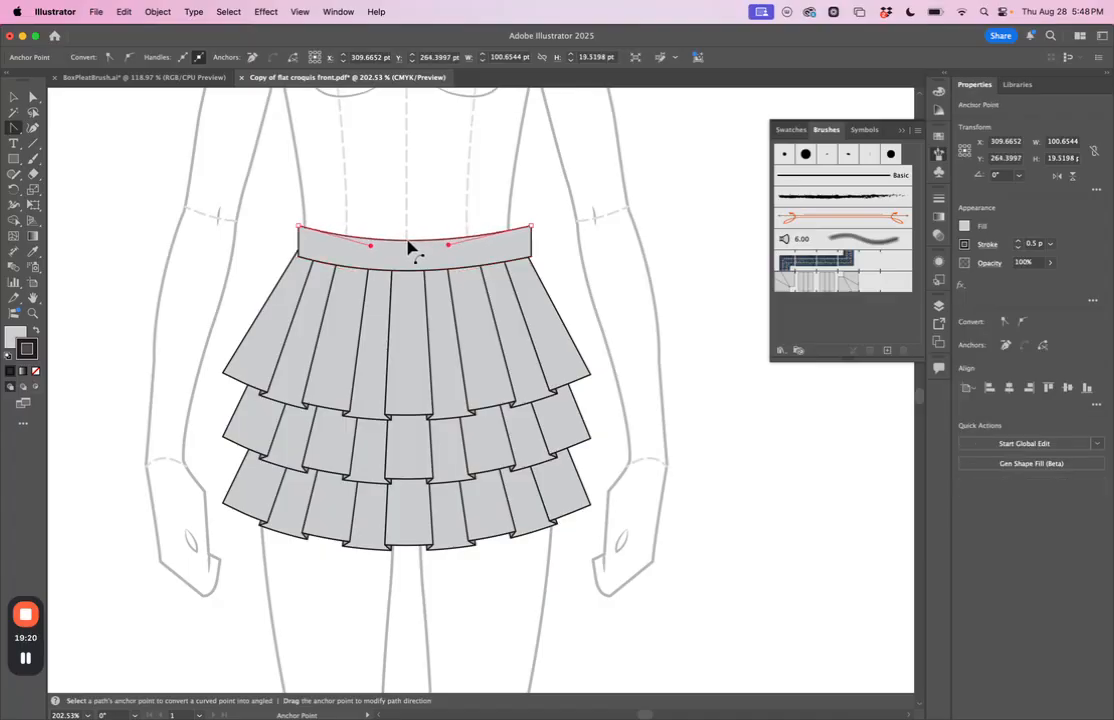
Step: Position the curved waistband at about X 307.7, Y 264.7 pt and widen it slightly to cover the skirt's full top edge
click(14, 97)
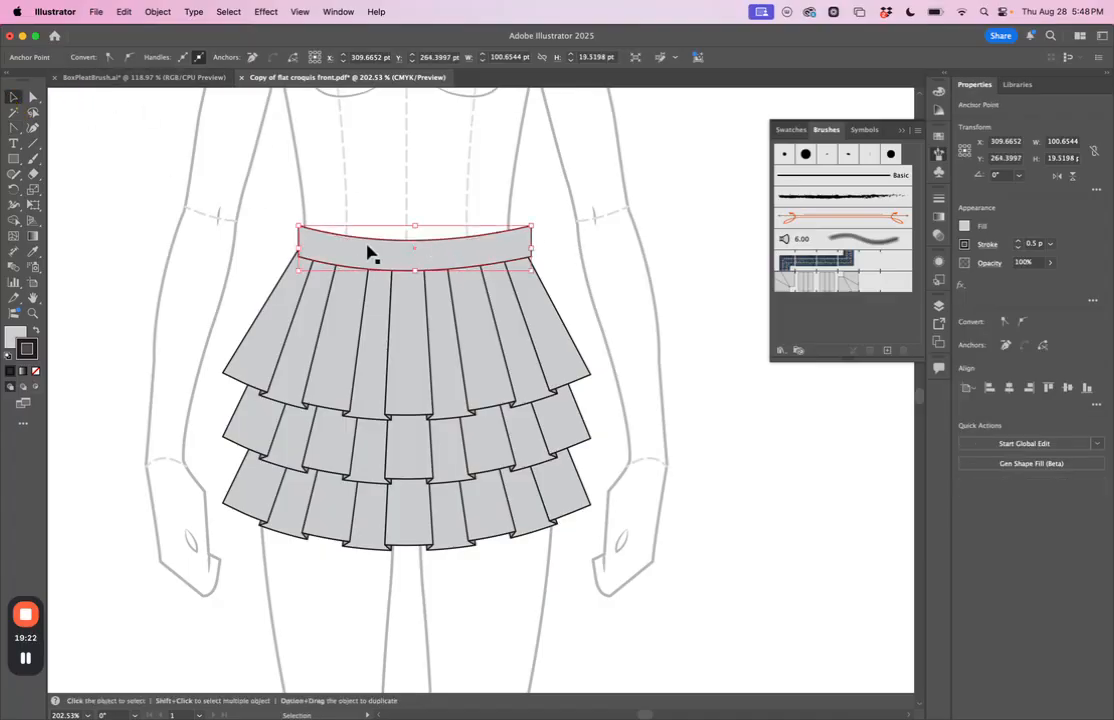
key(super+z)
click(251, 221)
drag(376, 238, 372, 246)
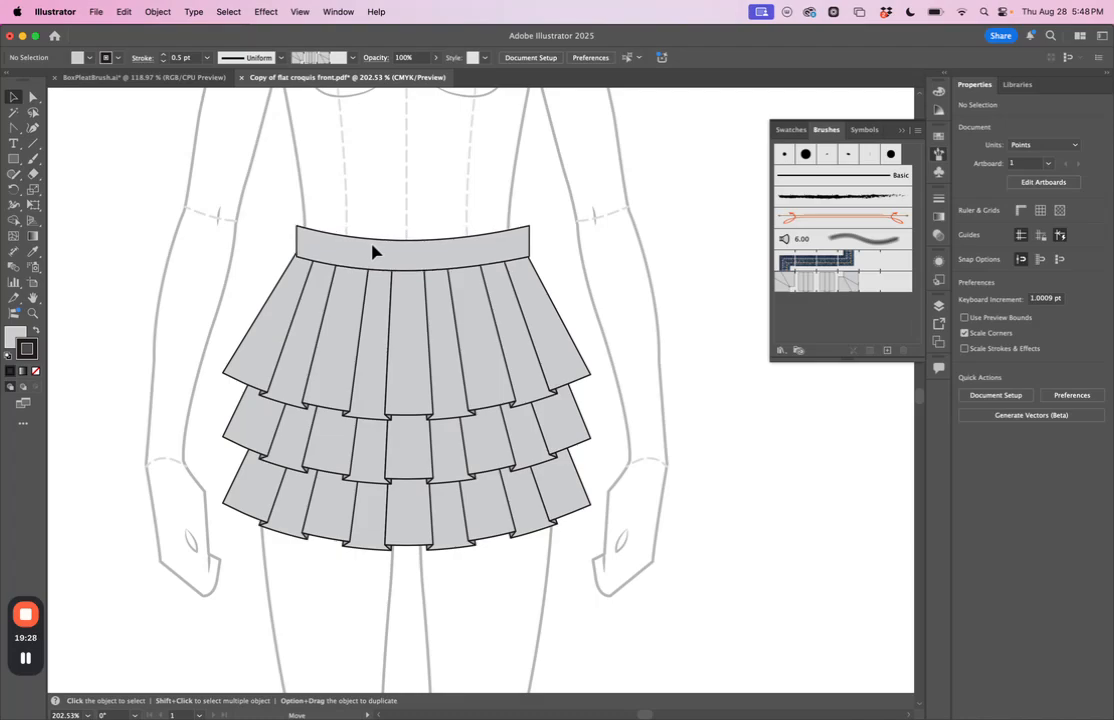
click(376, 250)
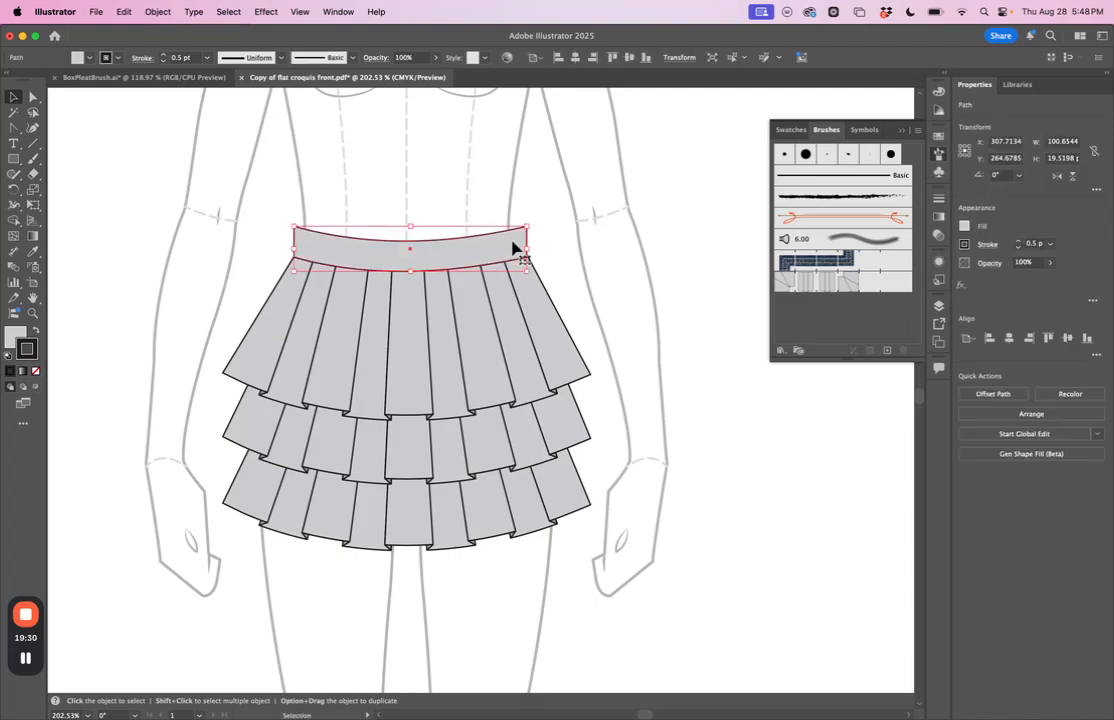
drag(526, 248, 530, 247)
click(567, 238)
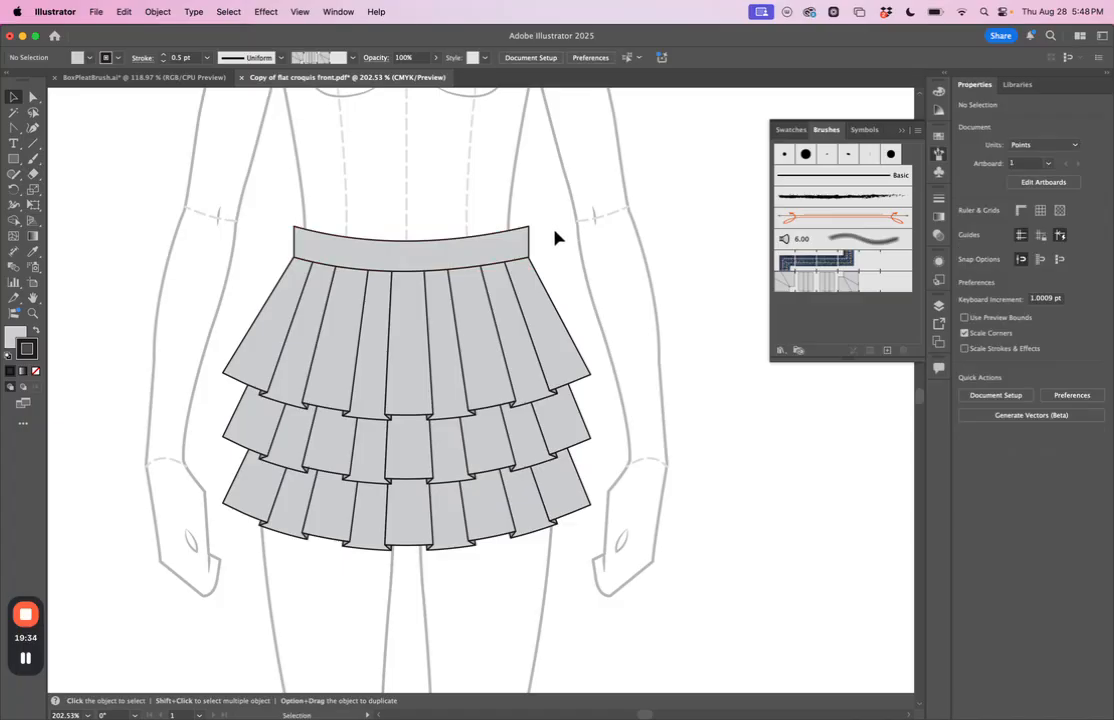
Step: Move both upper corner anchors of the waistband inward by about 1 pt to taper its ends, one to about X 258.4 pt
key(a)
click(301, 230)
key(Right)
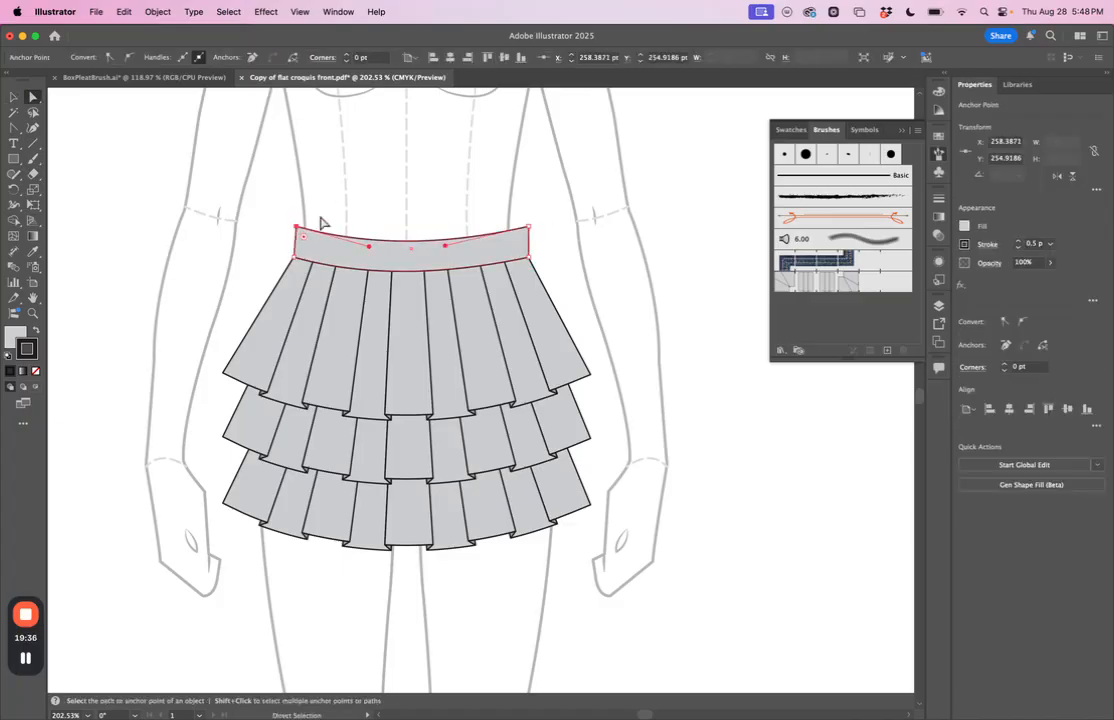
click(529, 229)
click(557, 218)
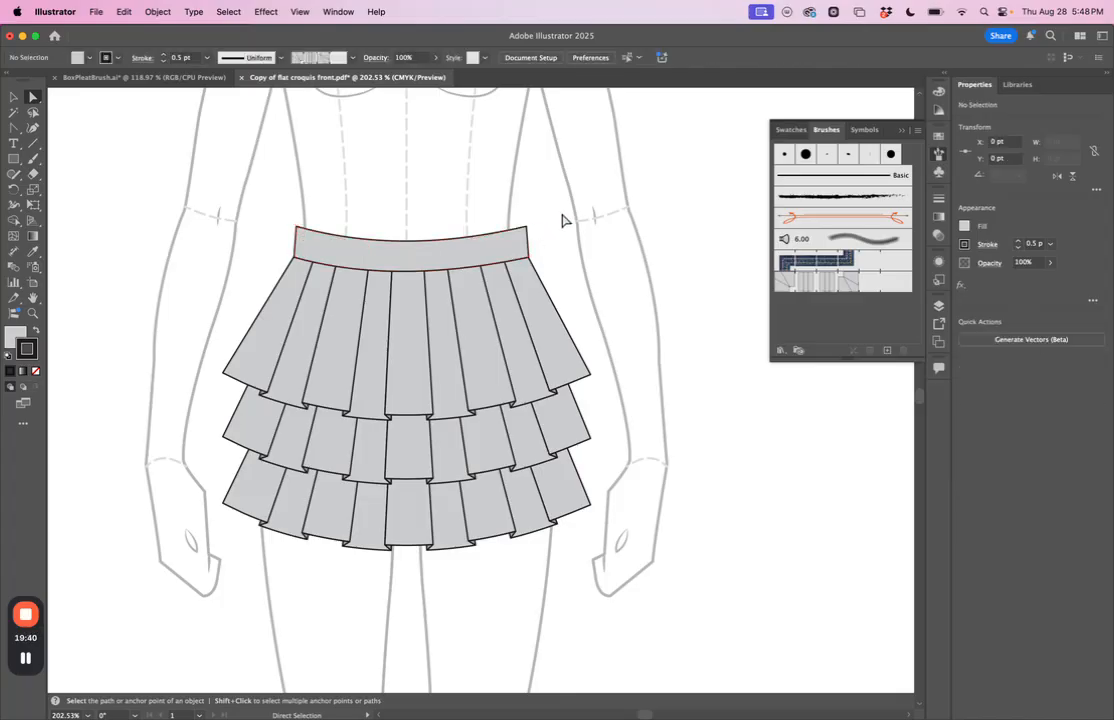
scroll(560, 219, down, 4)
scroll(562, 220, down, 2)
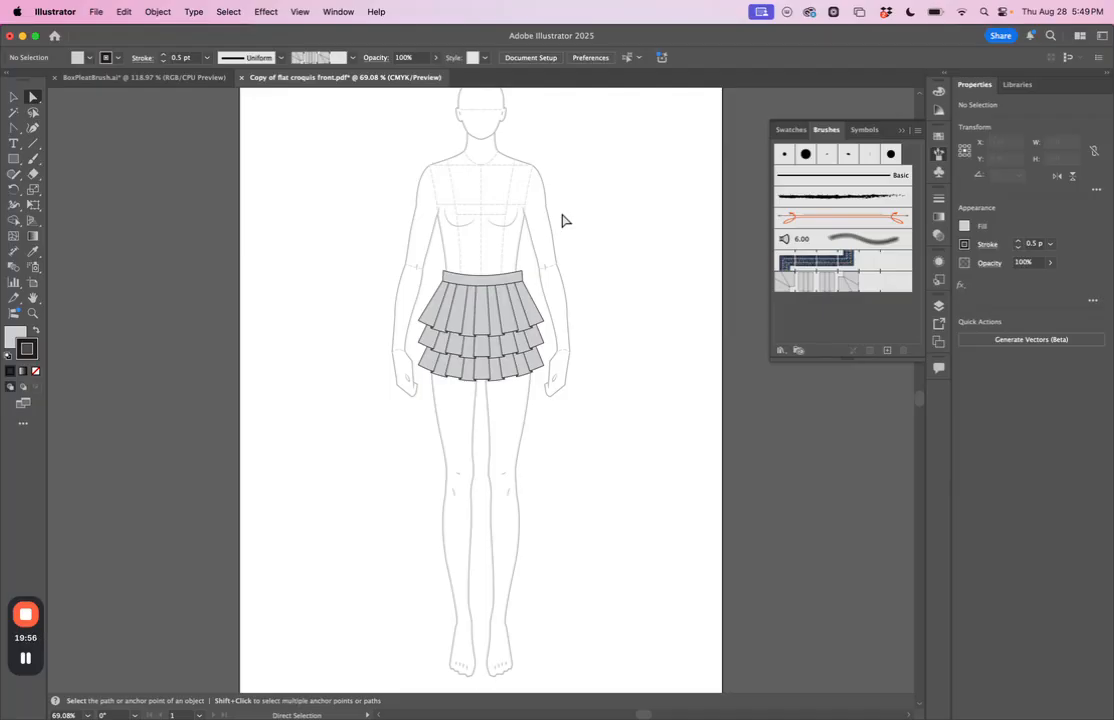
scroll(490, 330, up, 5)
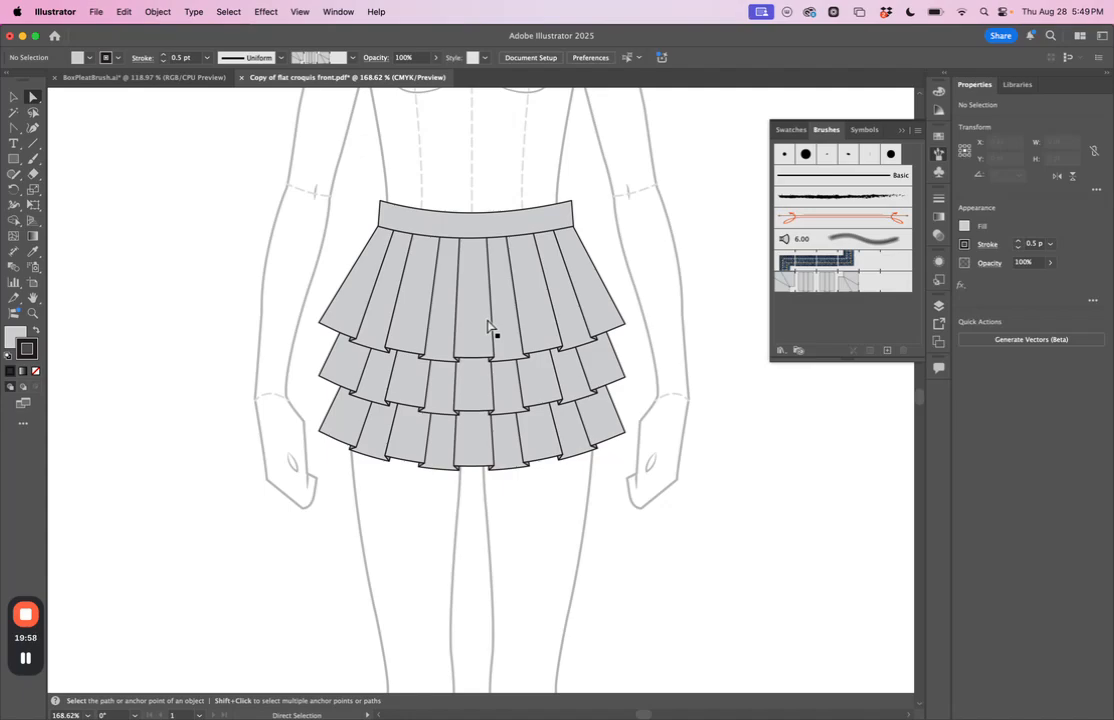